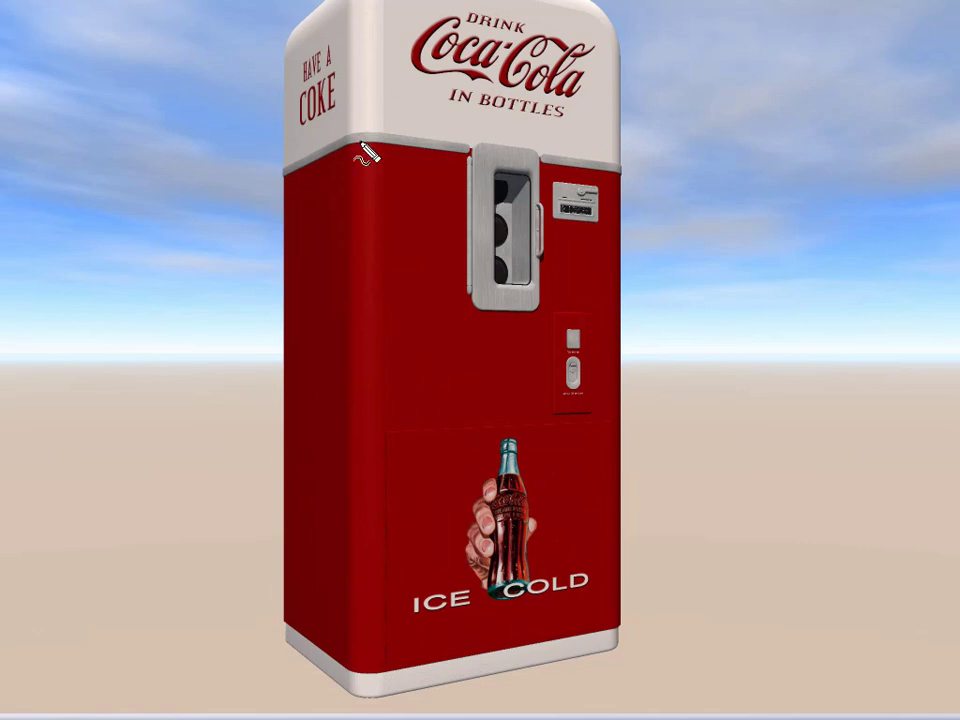
# - Mark the top seam, coin door with lever, and bottom edge on the render, then clear the marks
pyautogui.moveTo(300, 163)
pyautogui.mouseDown()
pyautogui.moveTo(423, 139)
pyautogui.moveTo(497, 160)
pyautogui.moveTo(583, 158)
pyautogui.moveTo(618, 165)
pyautogui.mouseUp()
pyautogui.moveTo(540, 152)
pyautogui.mouseDown()
pyautogui.moveTo(482, 155)
pyautogui.moveTo(470, 222)
pyautogui.moveTo(488, 312)
pyautogui.moveTo(526, 296)
pyautogui.moveTo(527, 182)
pyautogui.mouseUp()
pyautogui.moveTo(569, 330)
pyautogui.mouseDown()
pyautogui.moveTo(574, 353)
pyautogui.moveTo(570, 322)
pyautogui.moveTo(574, 366)
pyautogui.moveTo(580, 352)
pyautogui.mouseUp()
pyautogui.moveTo(300, 636)
pyautogui.mouseDown()
pyautogui.moveTo(411, 693)
pyautogui.moveTo(457, 691)
pyautogui.moveTo(628, 640)
pyautogui.mouseUp()
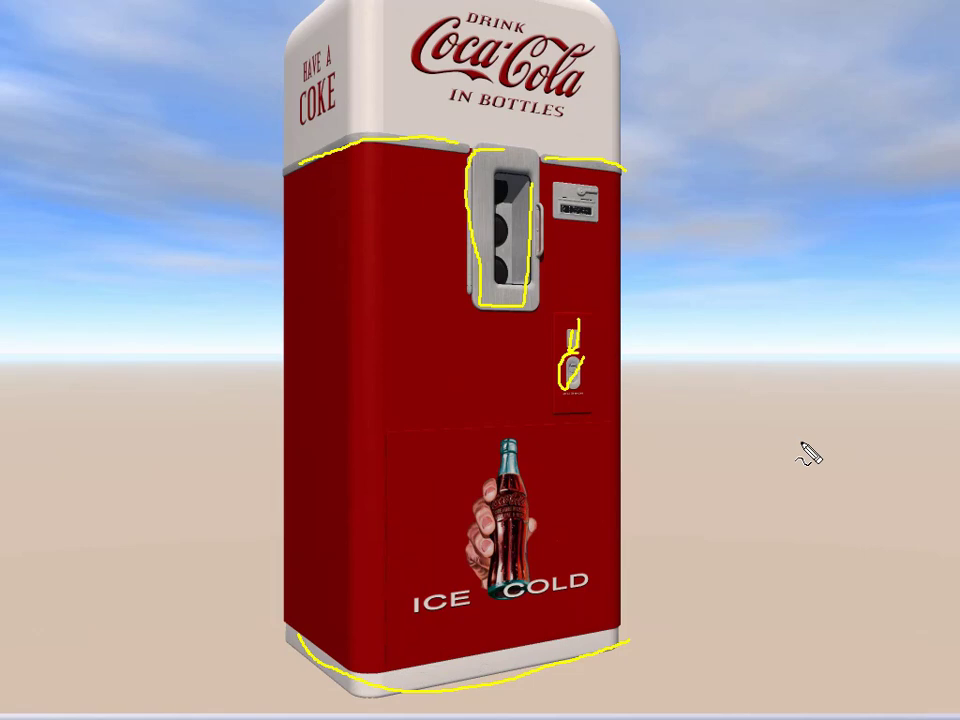
pyautogui.press('Escape')
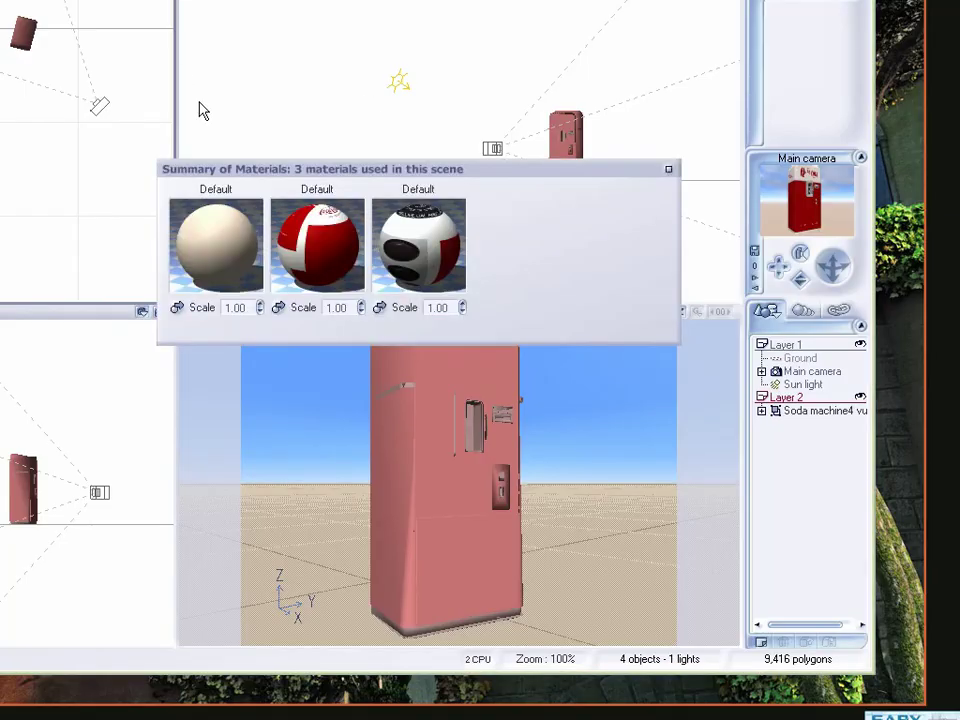
pyautogui.doubleClick(405, 250)
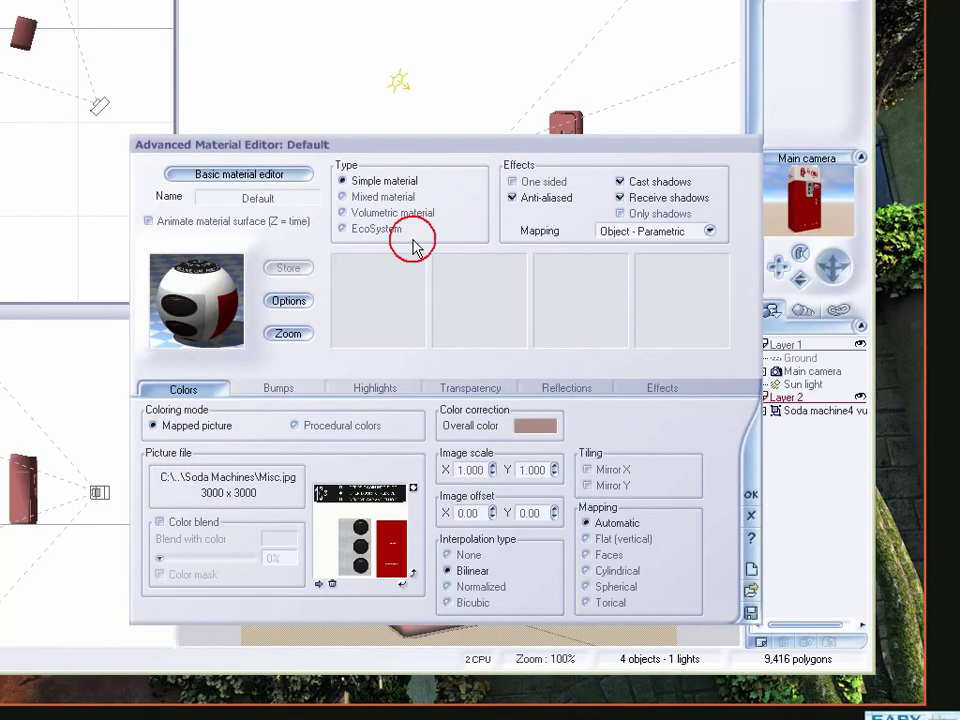
pyautogui.click(749, 518)
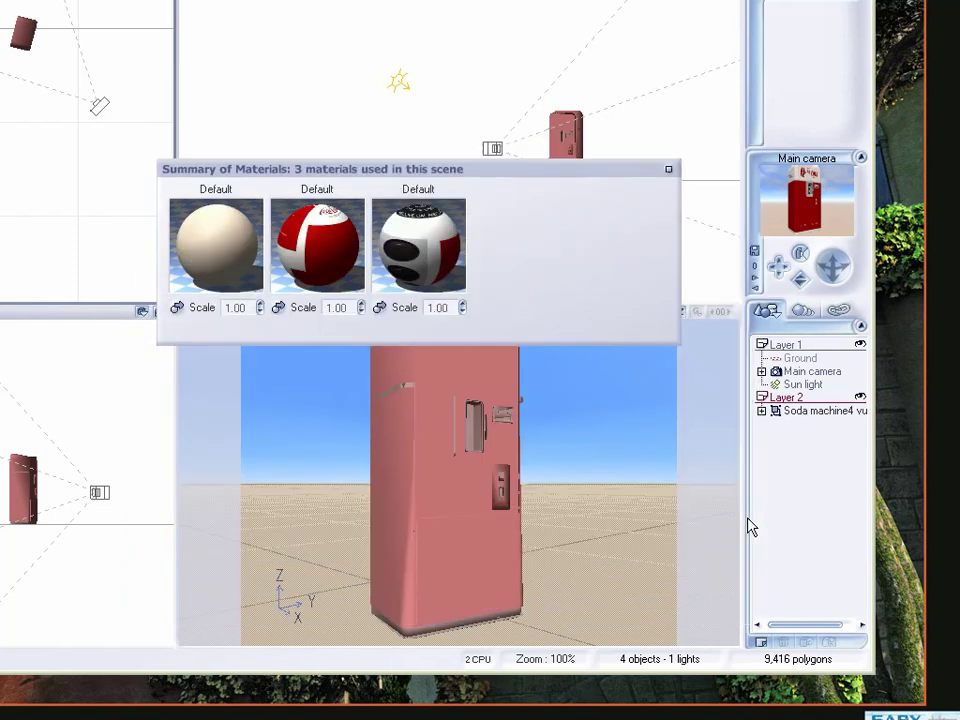
pyautogui.click(668, 170)
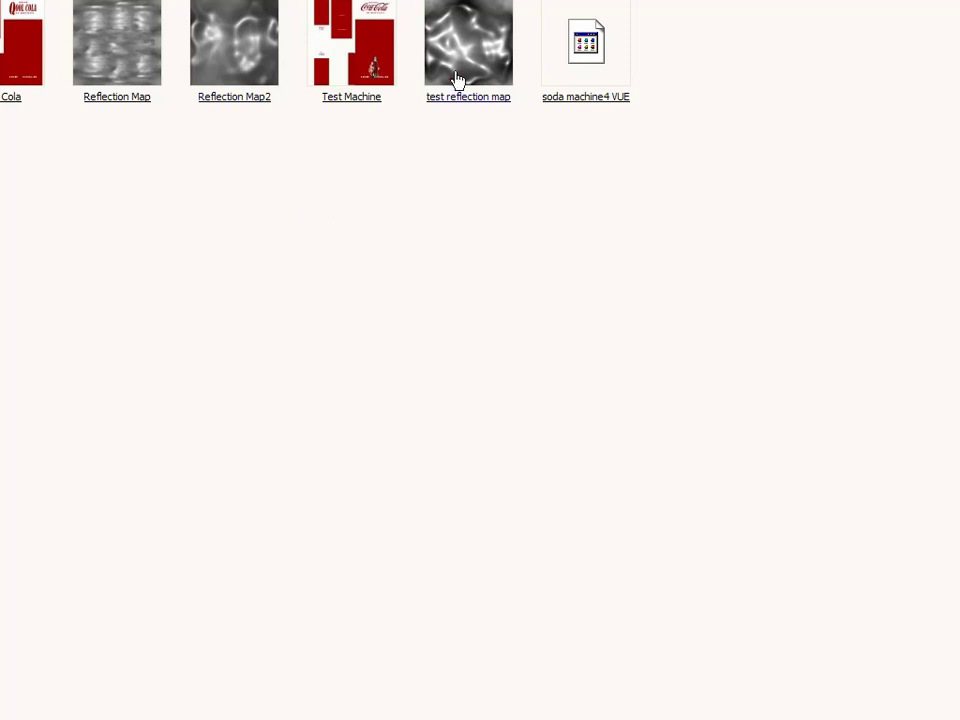
pyautogui.doubleClick(455, 78)
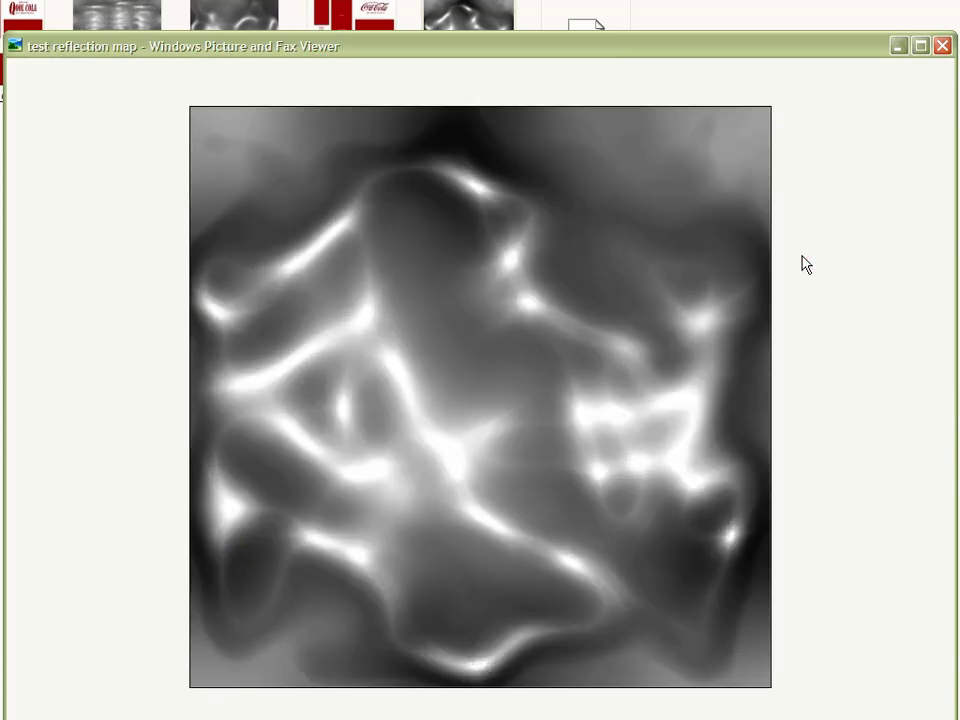
pyautogui.click(709, 253)
pyautogui.click(943, 46)
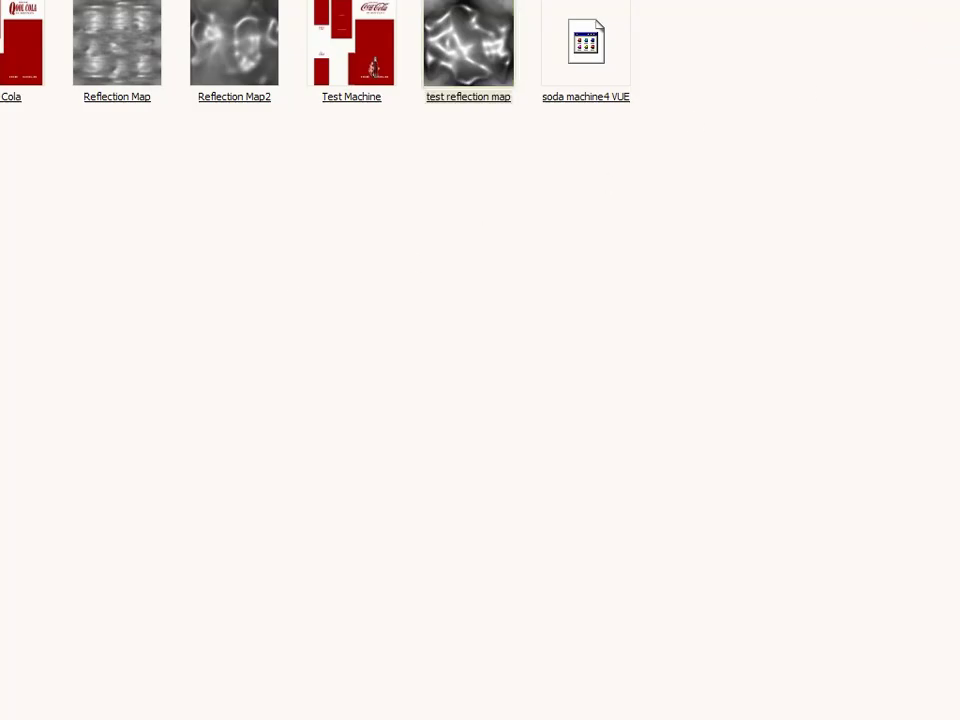
# - Back in Vue, recentre the Top view and expand Soda machine4 in the World Browser
pyautogui.hotkey('alt', 'Tab')
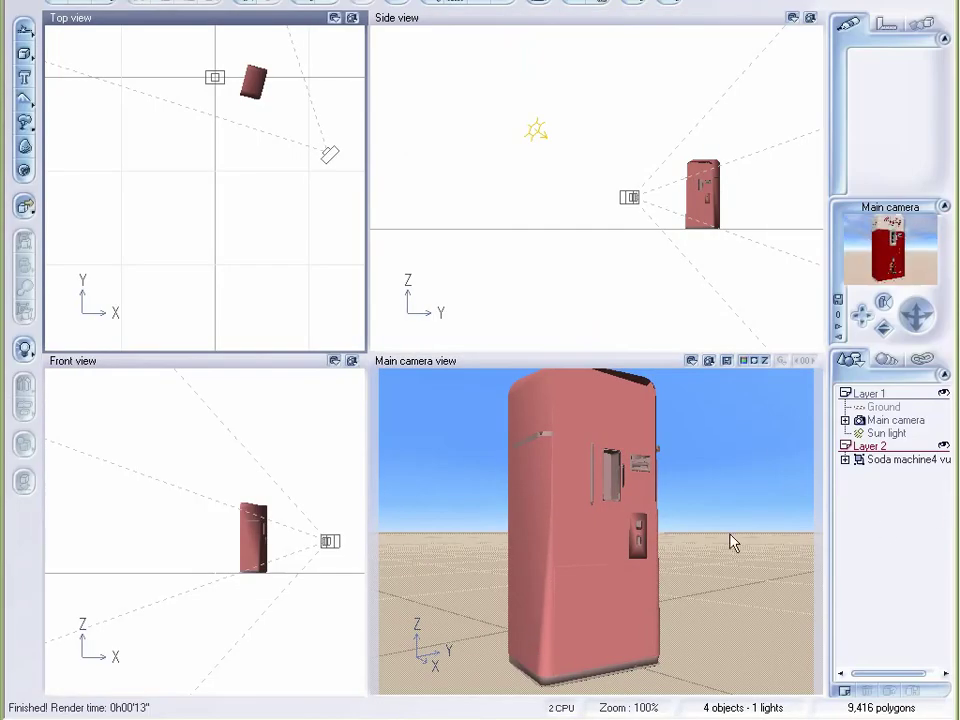
pyautogui.moveTo(294, 176); pyautogui.dragTo(244, 259, button='right')
pyautogui.click(846, 459)
pyautogui.click(879, 512)
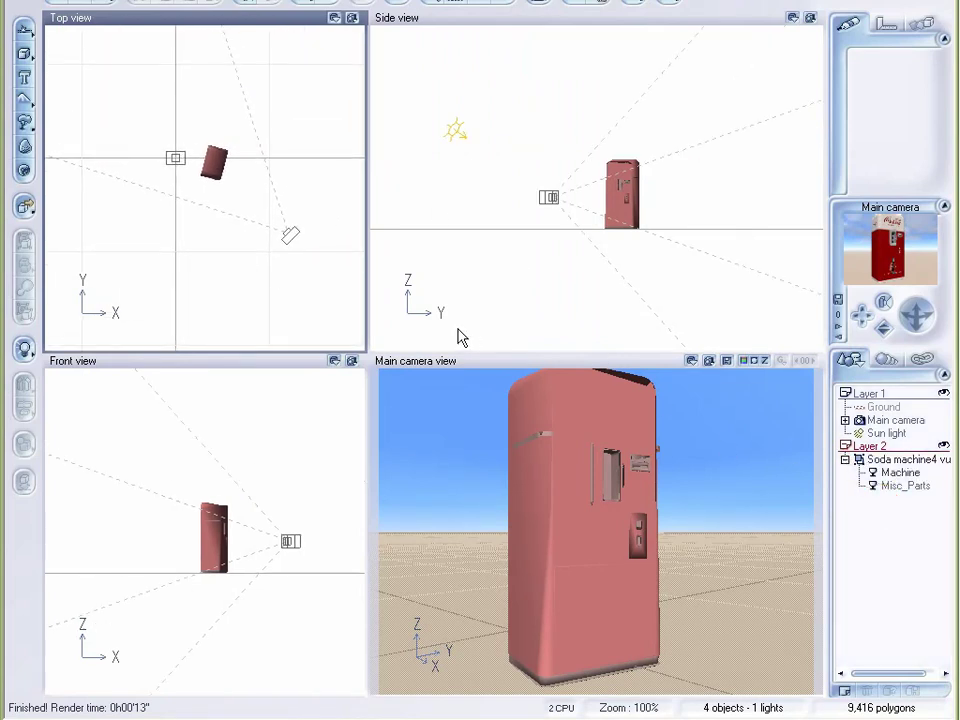
pyautogui.moveTo(461, 352); pyautogui.dragTo(474, 252)
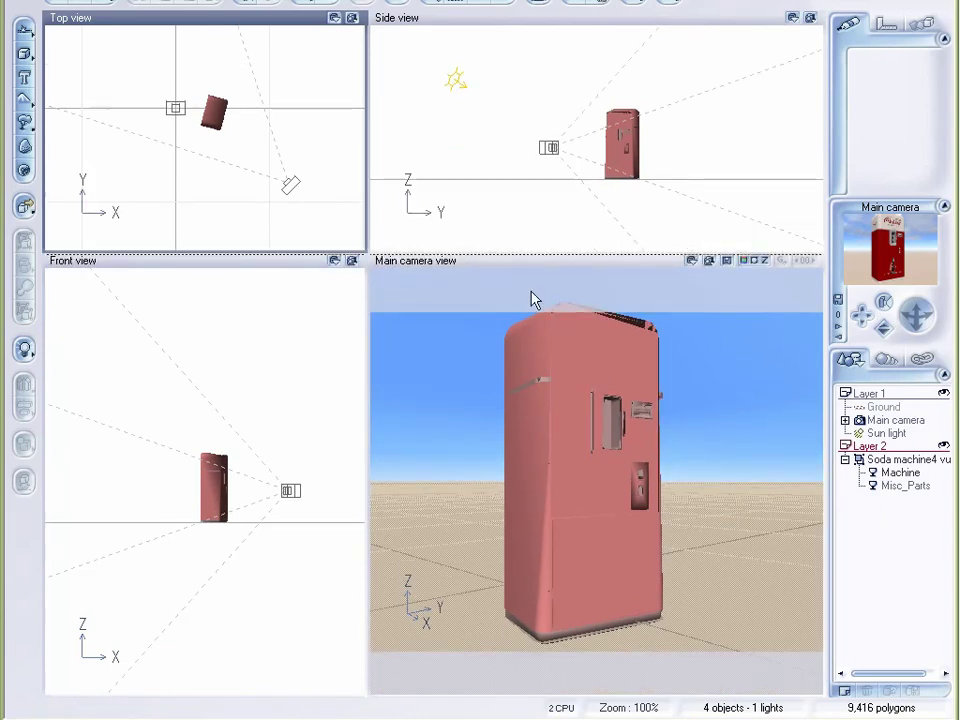
# - Drag the Machine body and Misc_Parts apart in the Top view and render the result
pyautogui.click(905, 475)
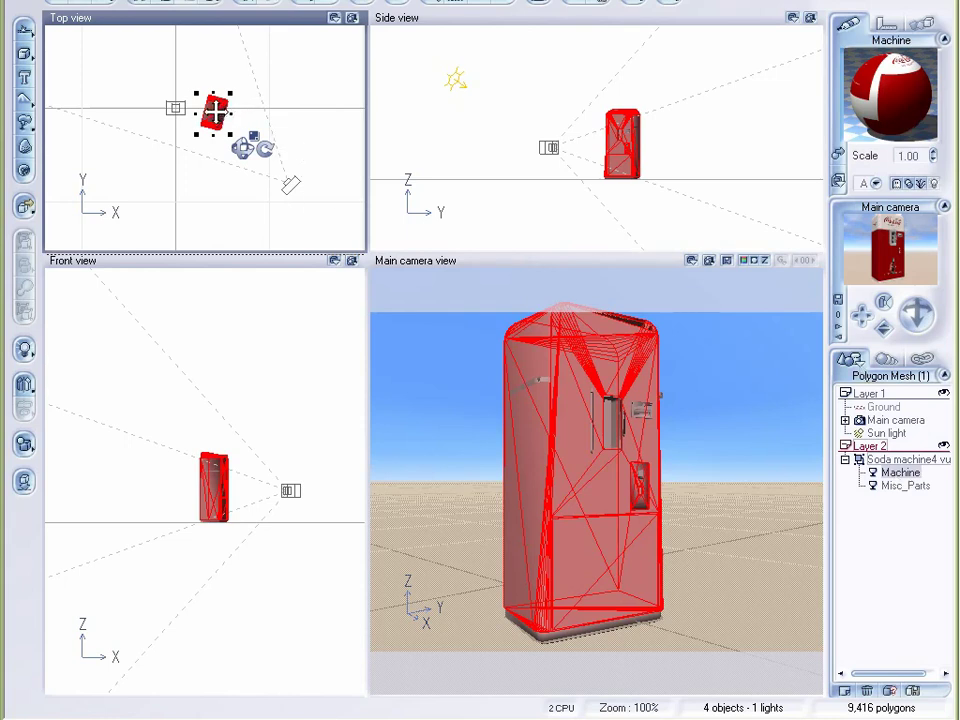
pyautogui.moveTo(215, 112); pyautogui.dragTo(251, 88)
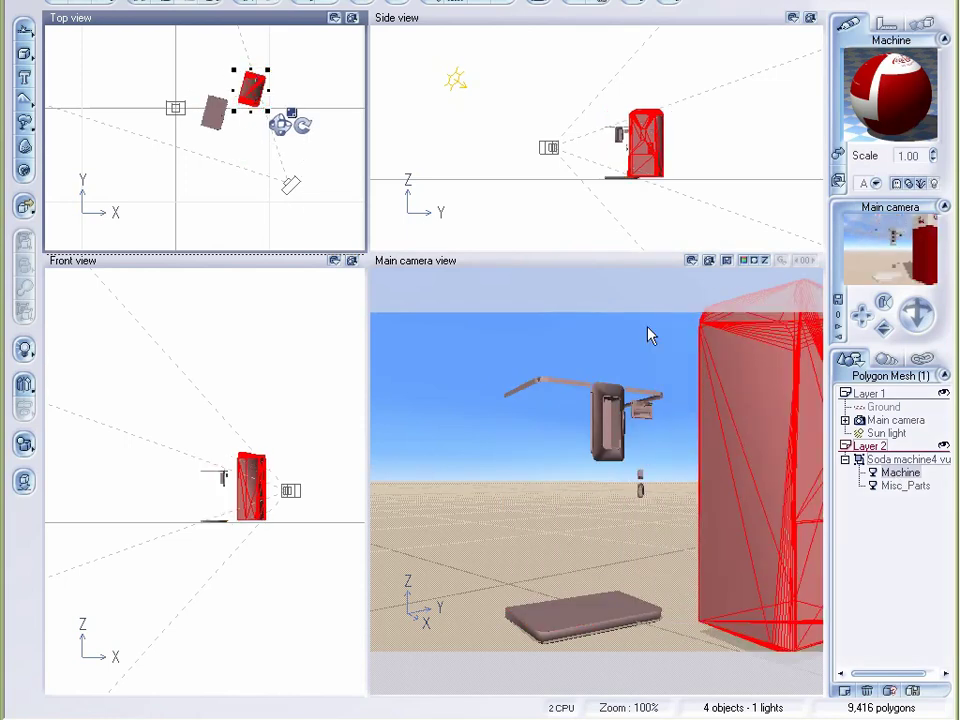
pyautogui.click(912, 487)
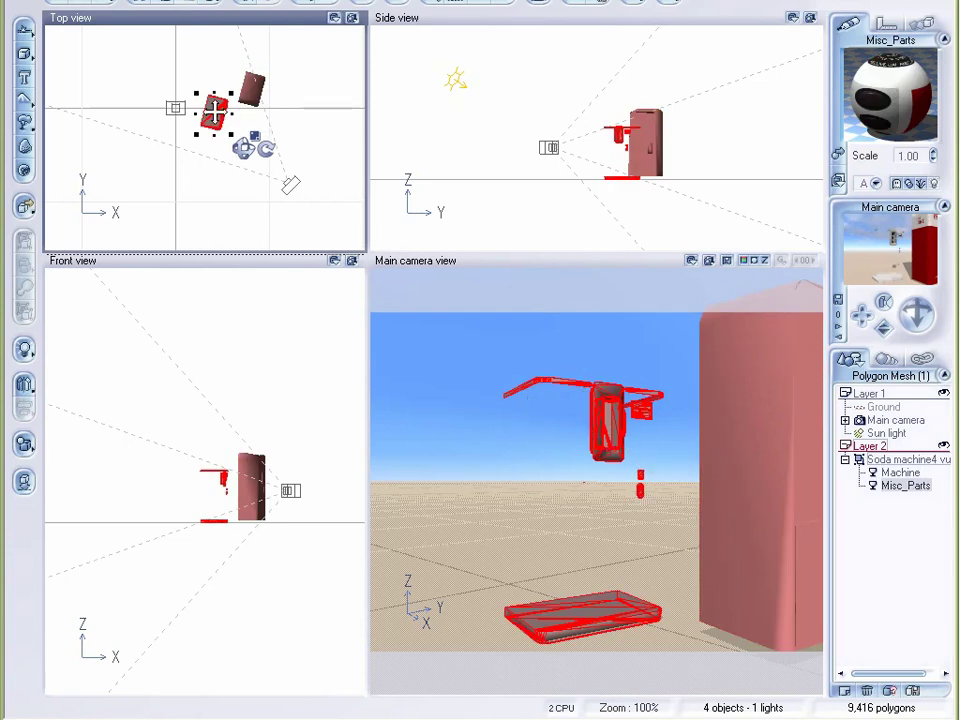
pyautogui.moveTo(215, 112); pyautogui.dragTo(246, 165)
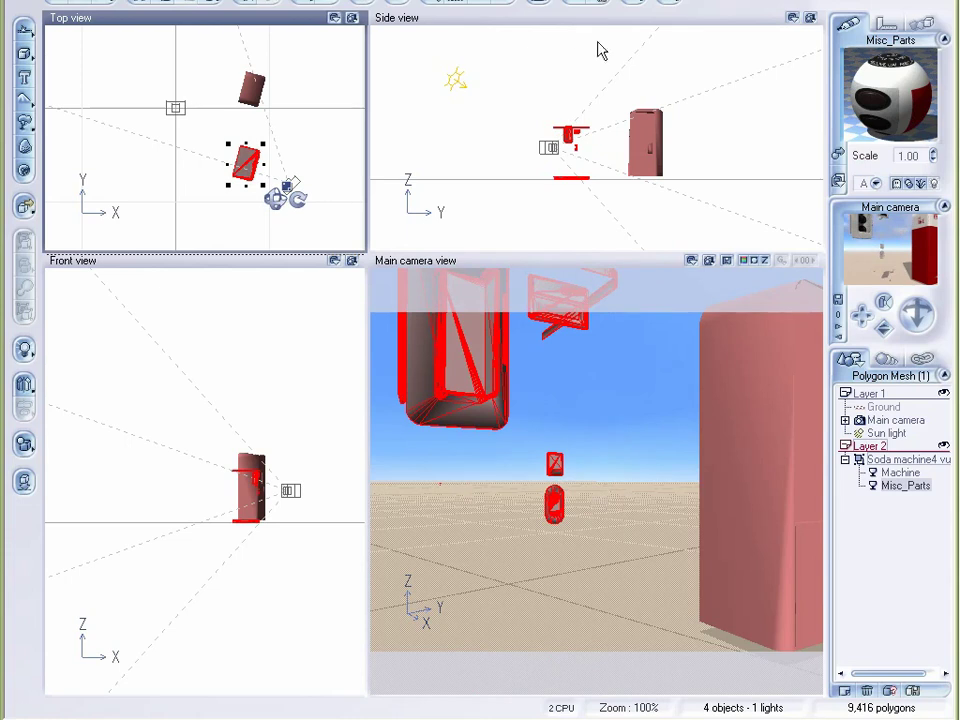
pyautogui.click(455, 3)
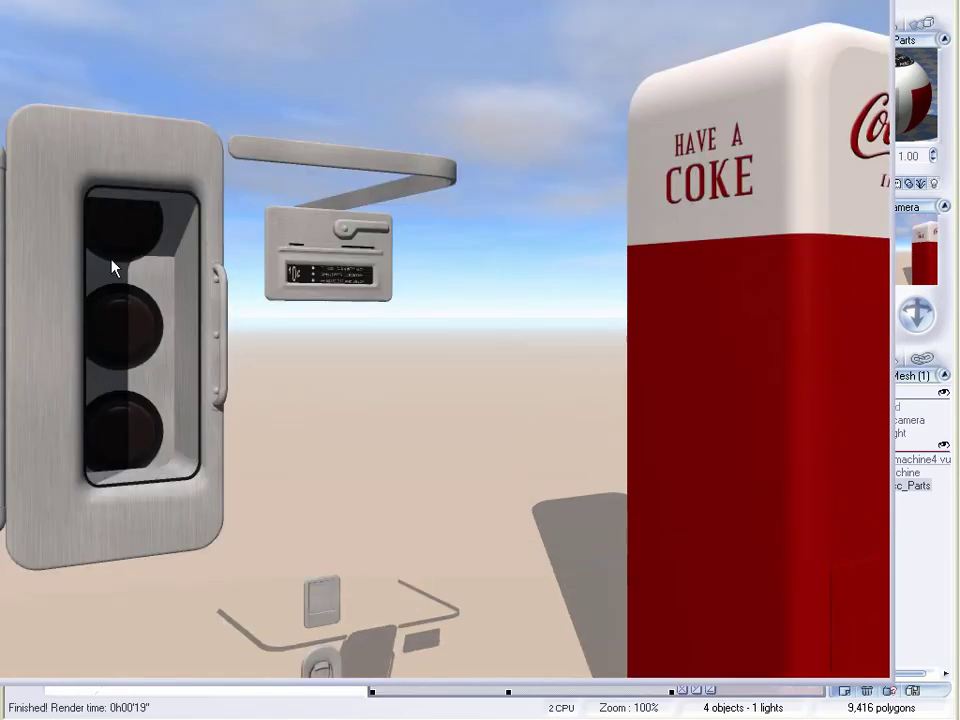
pyautogui.moveTo(318, 262); pyautogui.dragTo(386, 291)
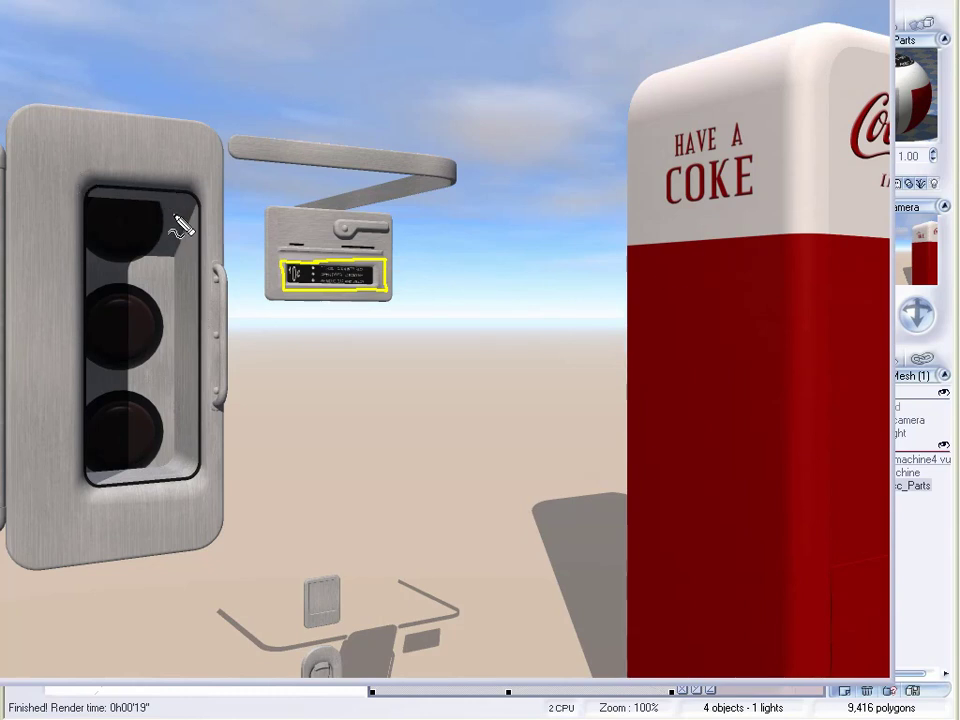
pyautogui.moveTo(100, 182)
pyautogui.mouseDown()
pyautogui.moveTo(134, 263)
pyautogui.moveTo(171, 208)
pyautogui.moveTo(57, 180)
pyautogui.mouseUp()
pyautogui.moveTo(140, 280)
pyautogui.mouseDown()
pyautogui.moveTo(93, 312)
pyautogui.moveTo(94, 324)
pyautogui.moveTo(158, 362)
pyautogui.moveTo(133, 274)
pyautogui.mouseUp()
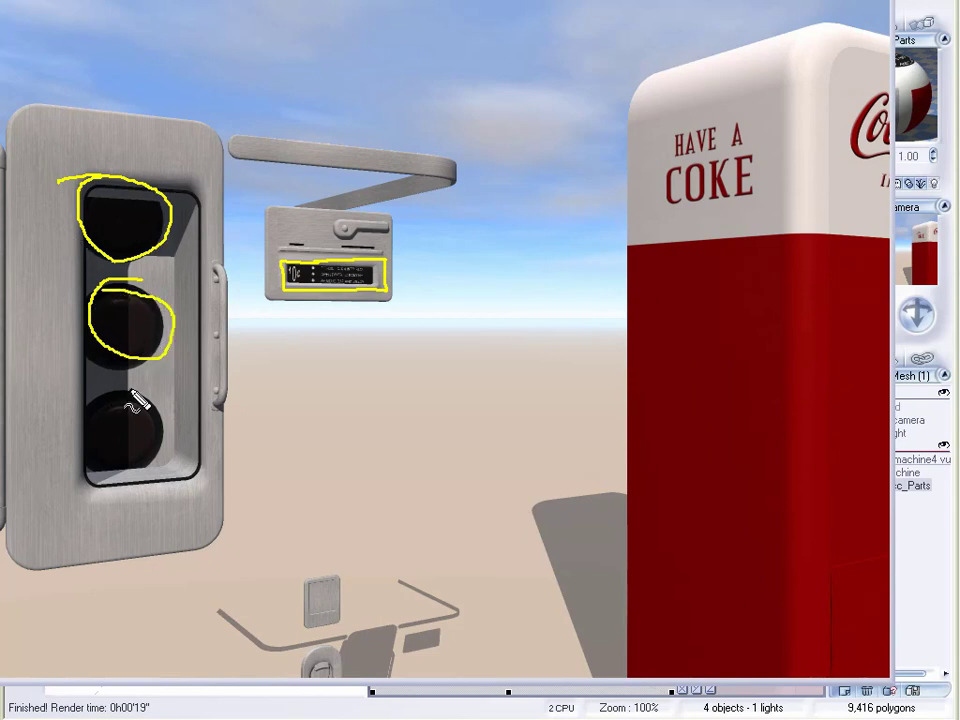
pyautogui.moveTo(135, 385)
pyautogui.mouseDown()
pyautogui.moveTo(80, 400)
pyautogui.moveTo(152, 452)
pyautogui.moveTo(124, 382)
pyautogui.mouseUp()
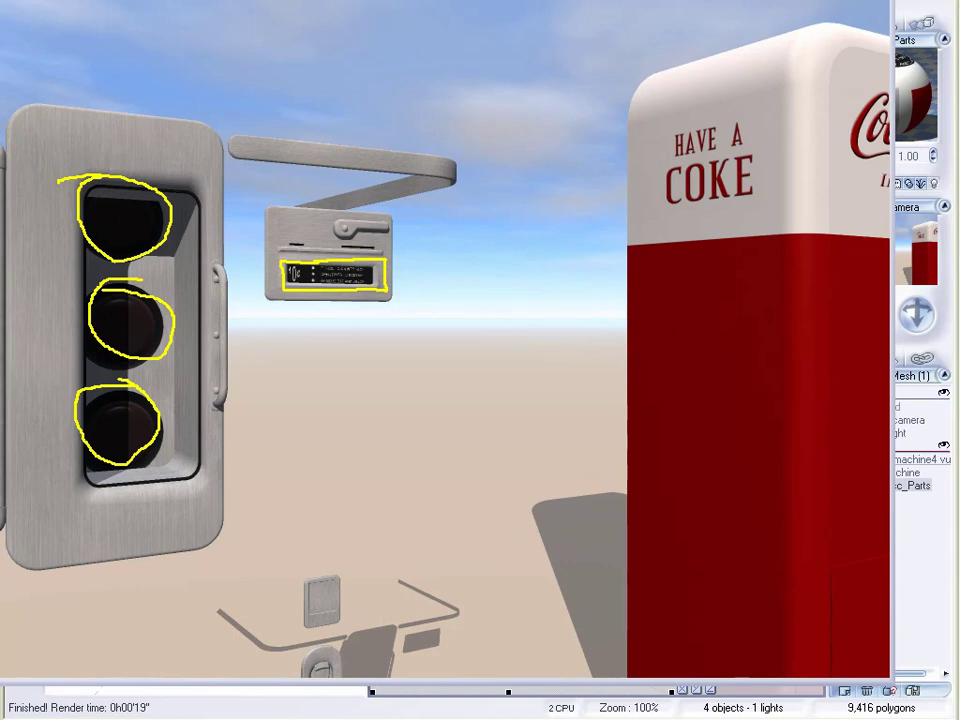
pyautogui.press('Escape')
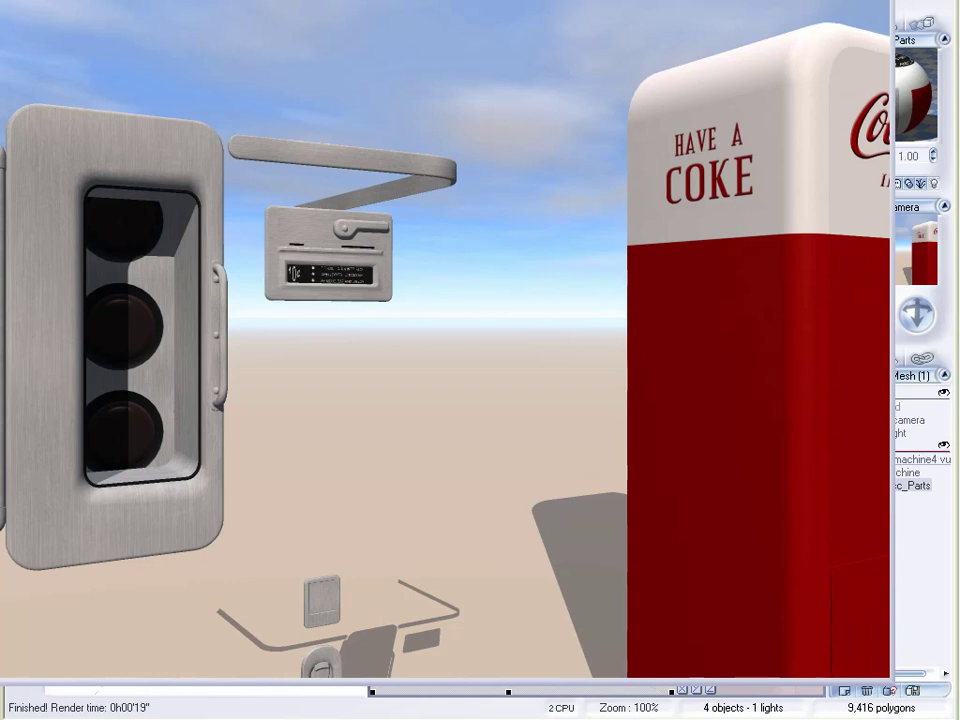
# - Close the render, exit Vue without saving scene changes, and launch Photoshop CS4
pyautogui.press('Escape')
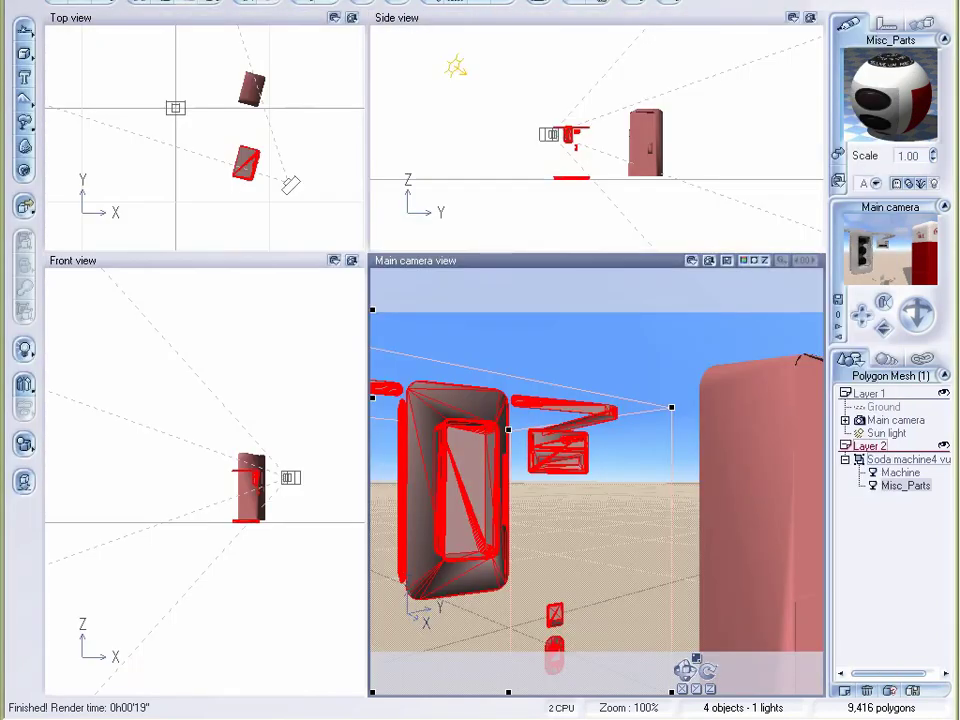
pyautogui.hotkey('alt', 'F4')
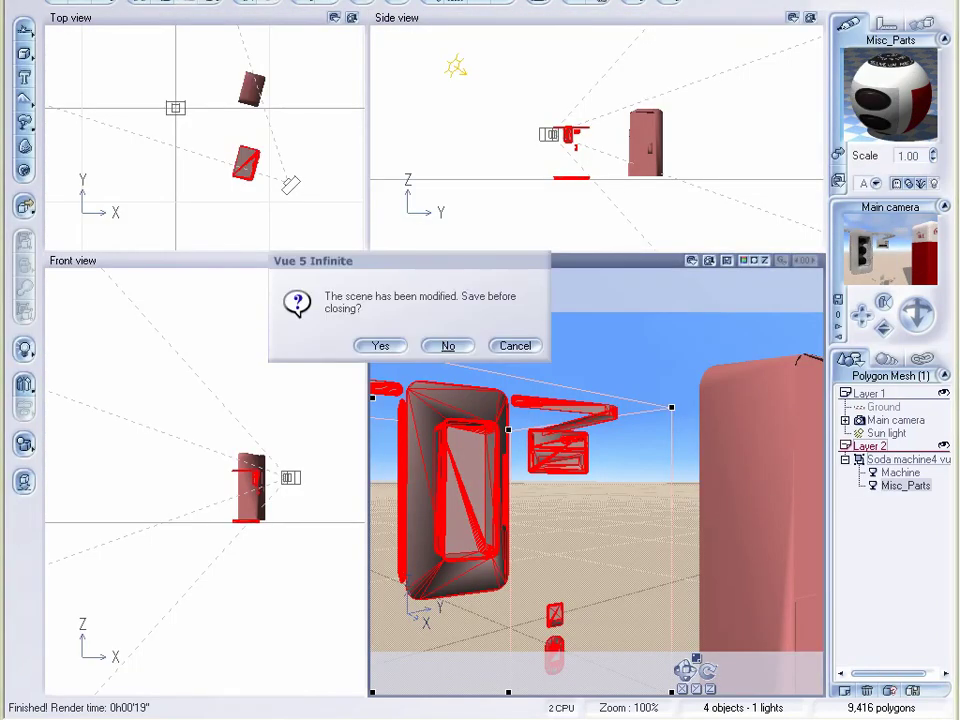
pyautogui.click(448, 343)
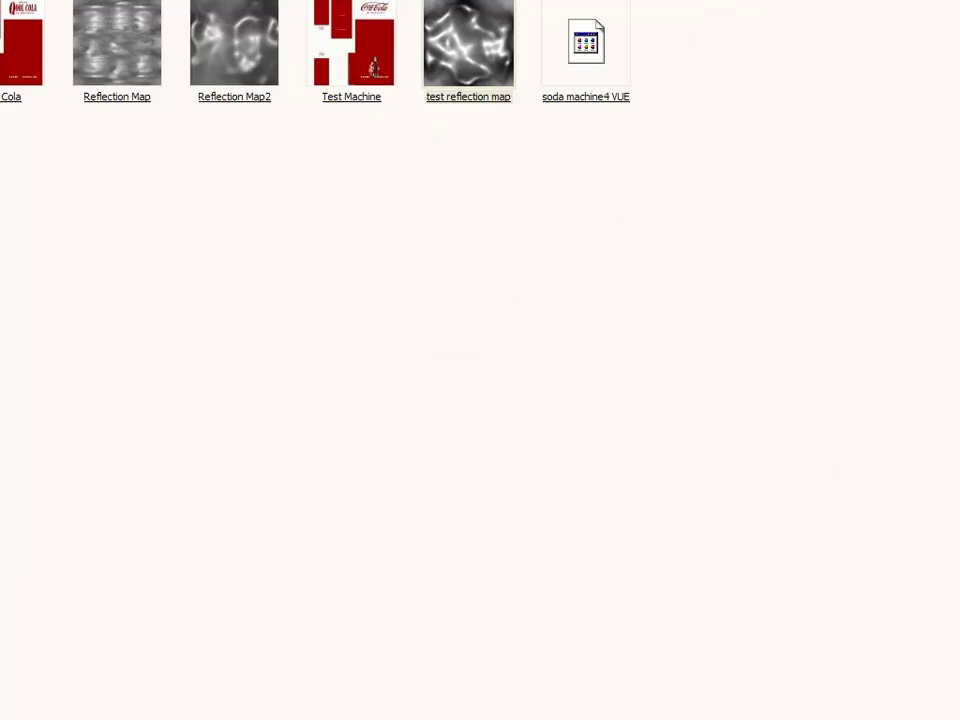
pyautogui.press('Return')
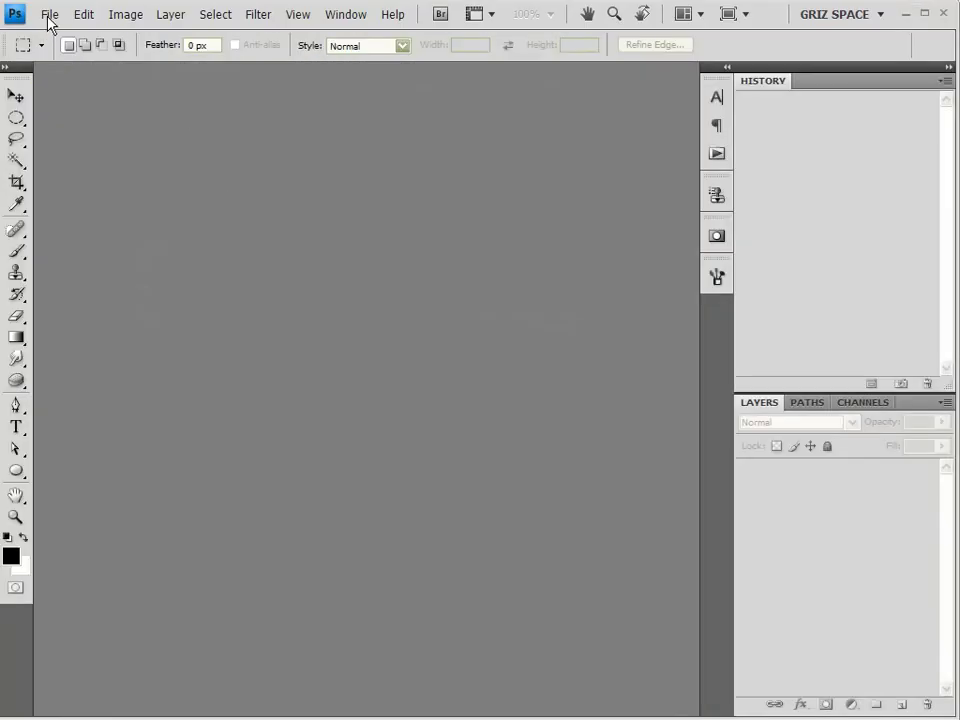
# - Create a new 250x250 pixel image and zoom in on the canvas
pyautogui.click(49, 16)
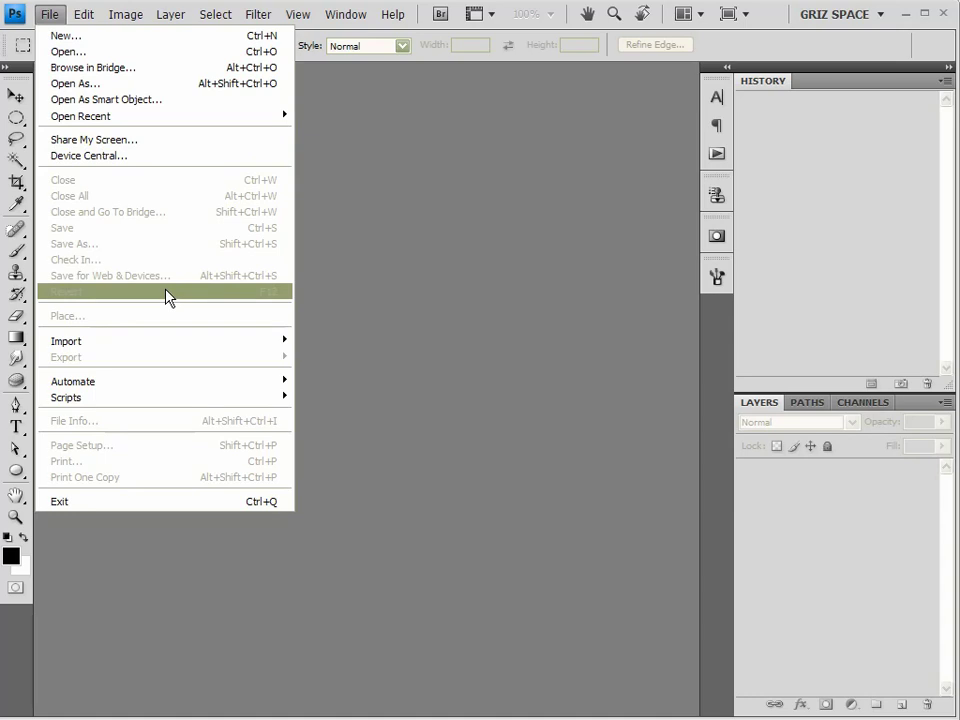
pyautogui.click(77, 38)
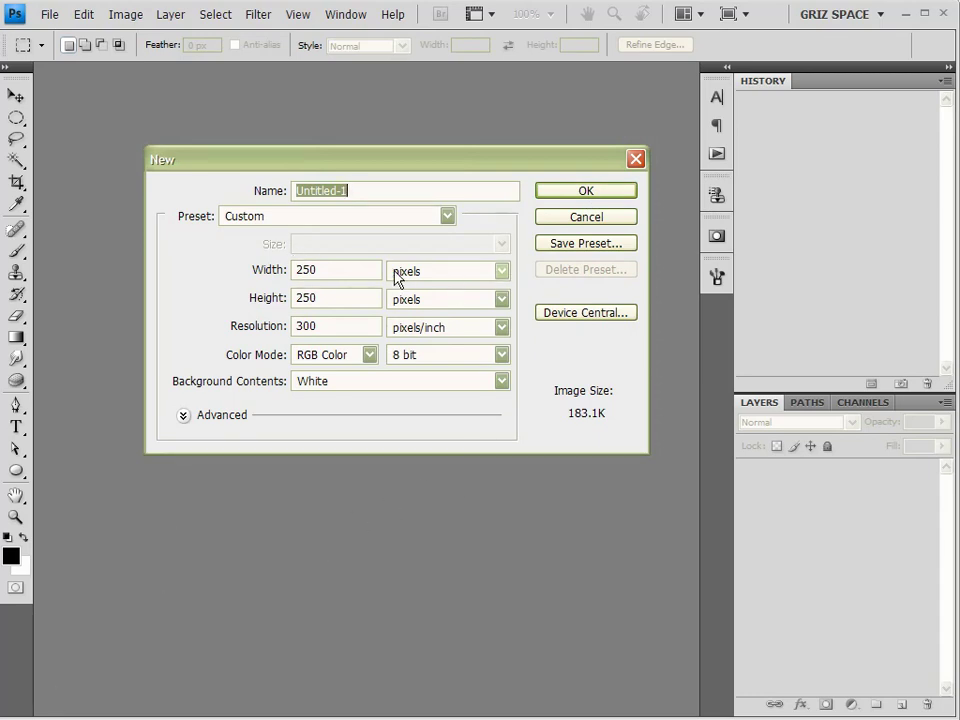
pyautogui.click(583, 192)
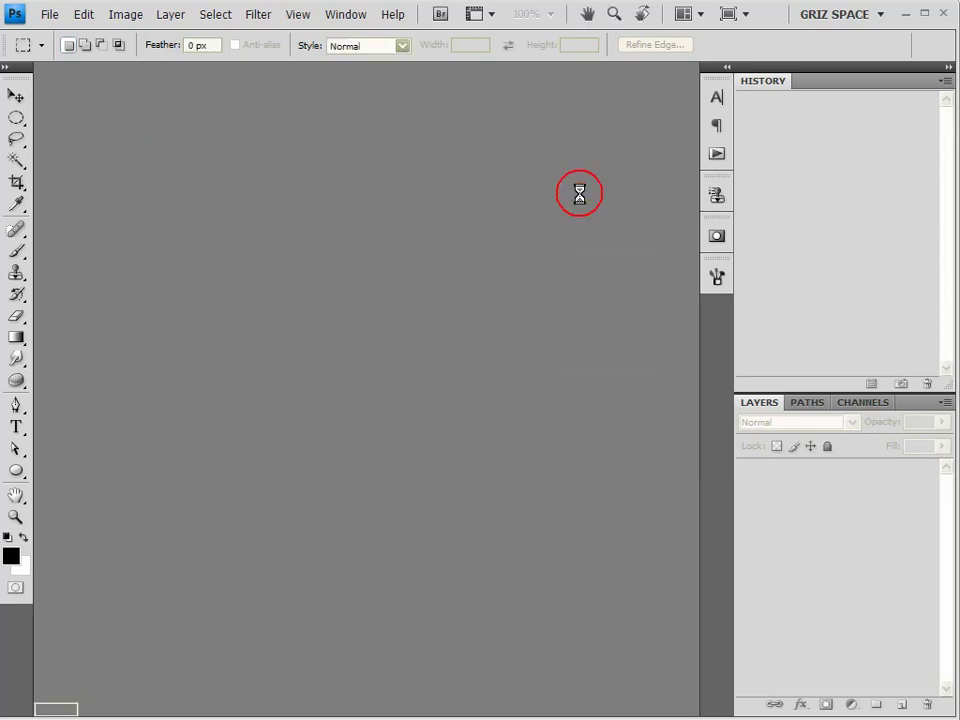
pyautogui.click(16, 96)
pyautogui.keyDown('alt'); pyautogui.scroll(5, 317, 407); pyautogui.keyUp('alt')
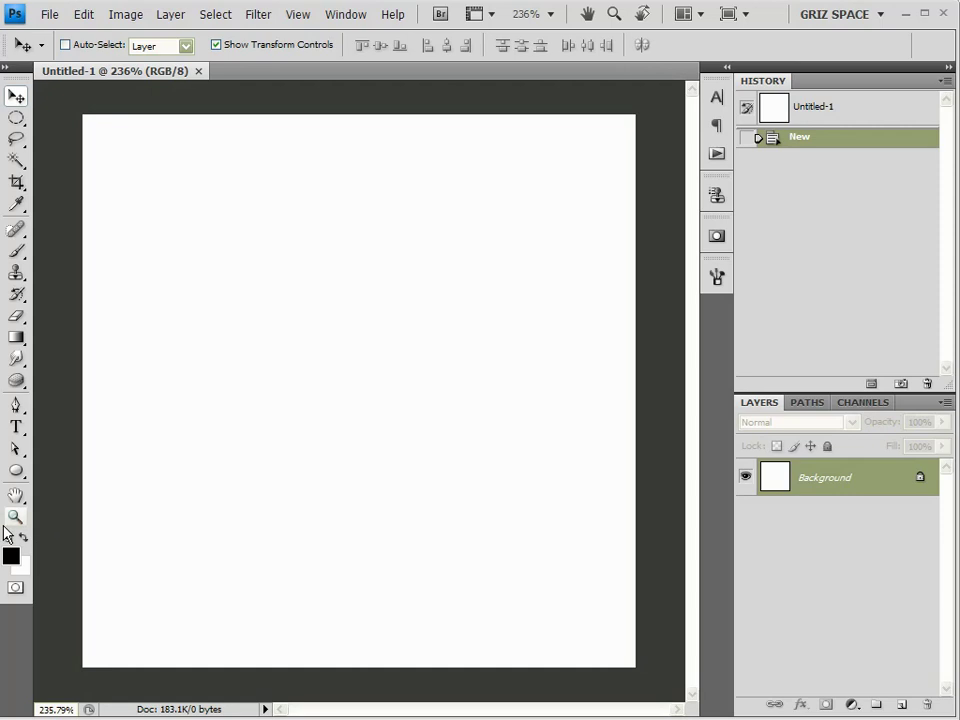
# - Fill the canvas with Clouds and bring up Gaussian Blur with a 7.8-pixel radius
pyautogui.click(258, 15)
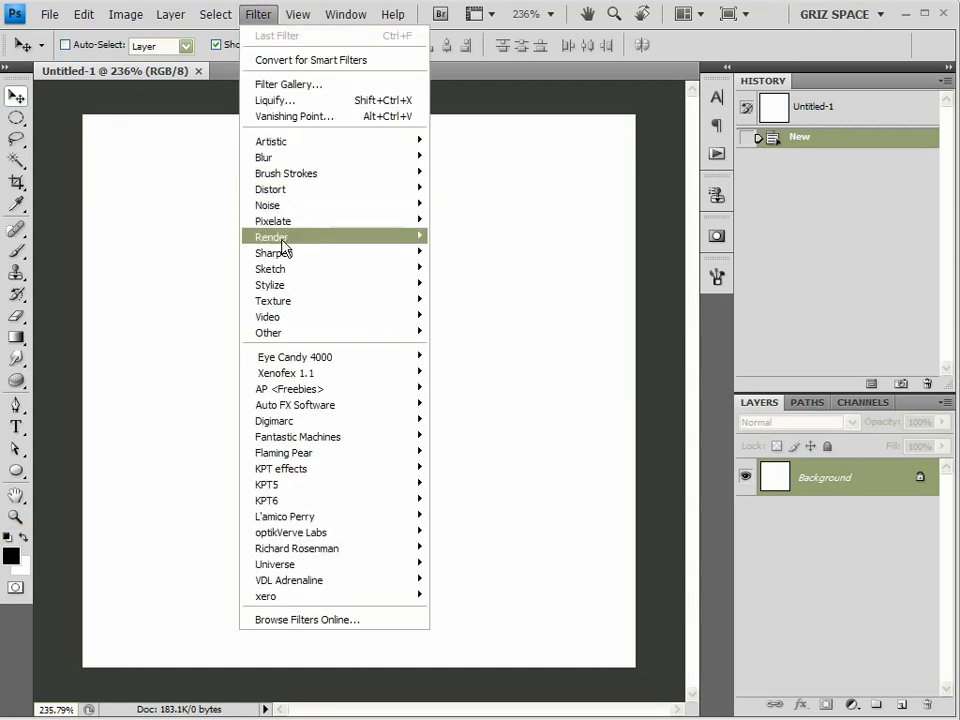
pyautogui.moveTo(289, 237)
pyautogui.click(445, 240)
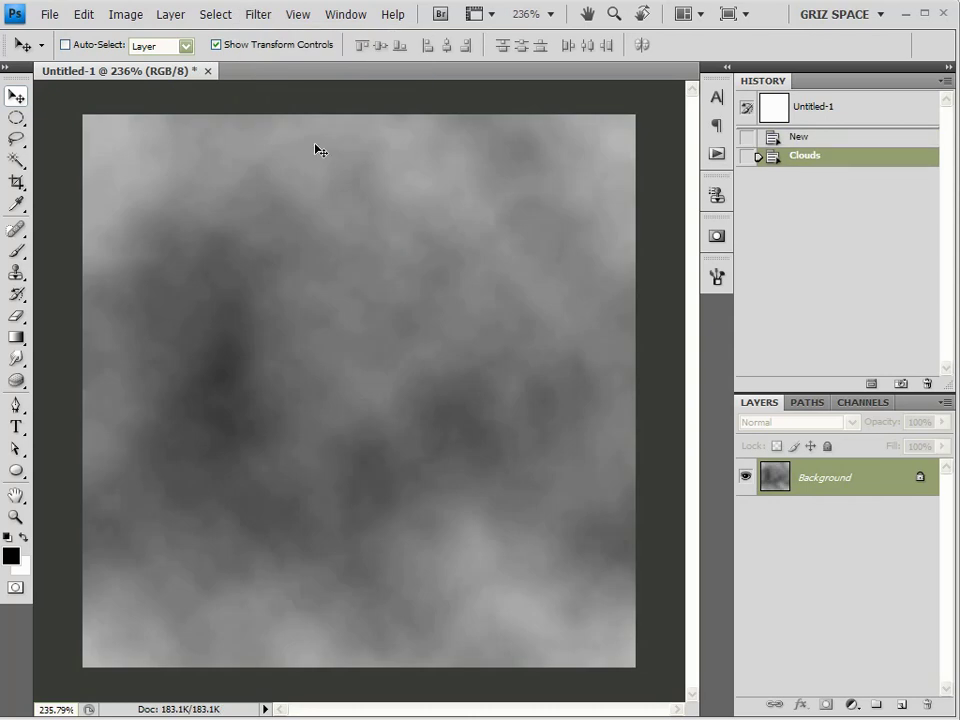
pyautogui.click(258, 14)
pyautogui.moveTo(279, 158)
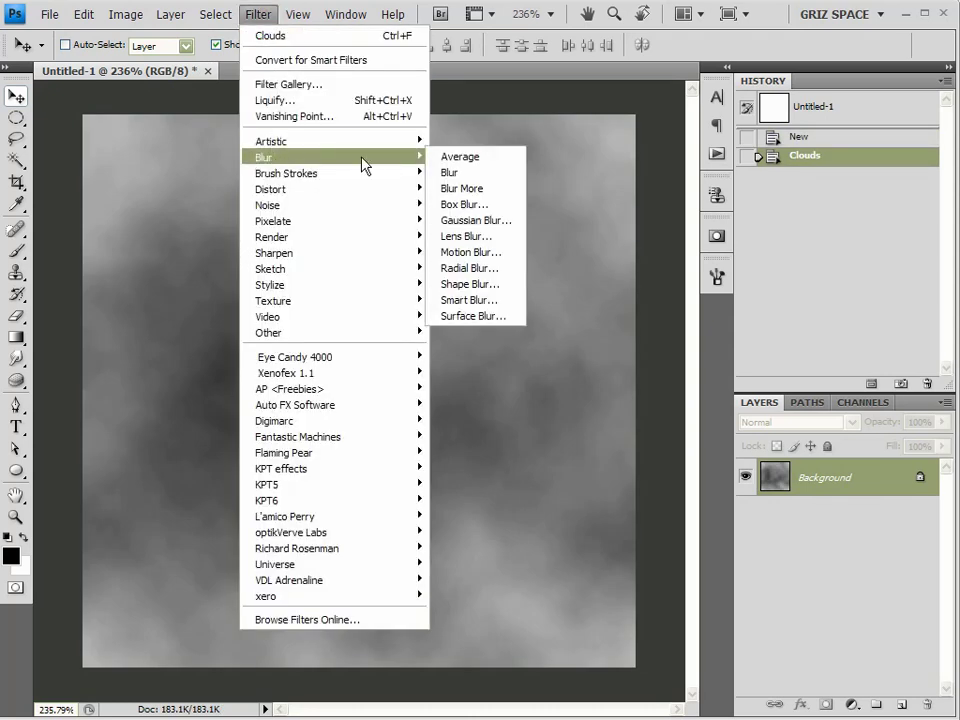
pyautogui.click(478, 222)
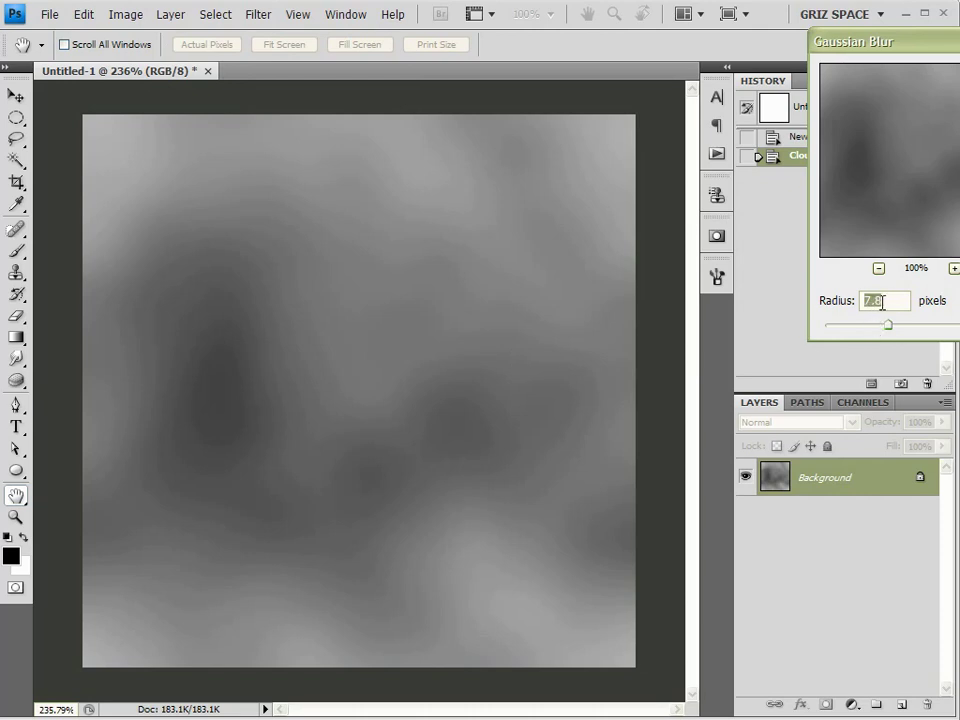
# - Apply the 7.8-pixel Gaussian Blur, then the Plastic Wrap artistic filter
pyautogui.press('Return')
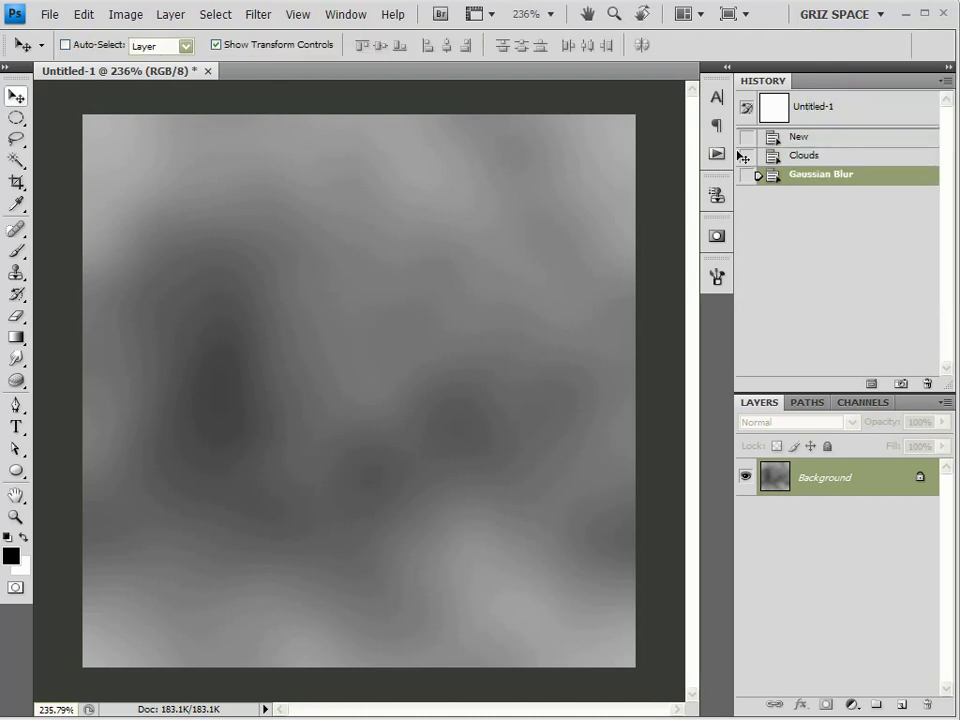
pyautogui.click(266, 20)
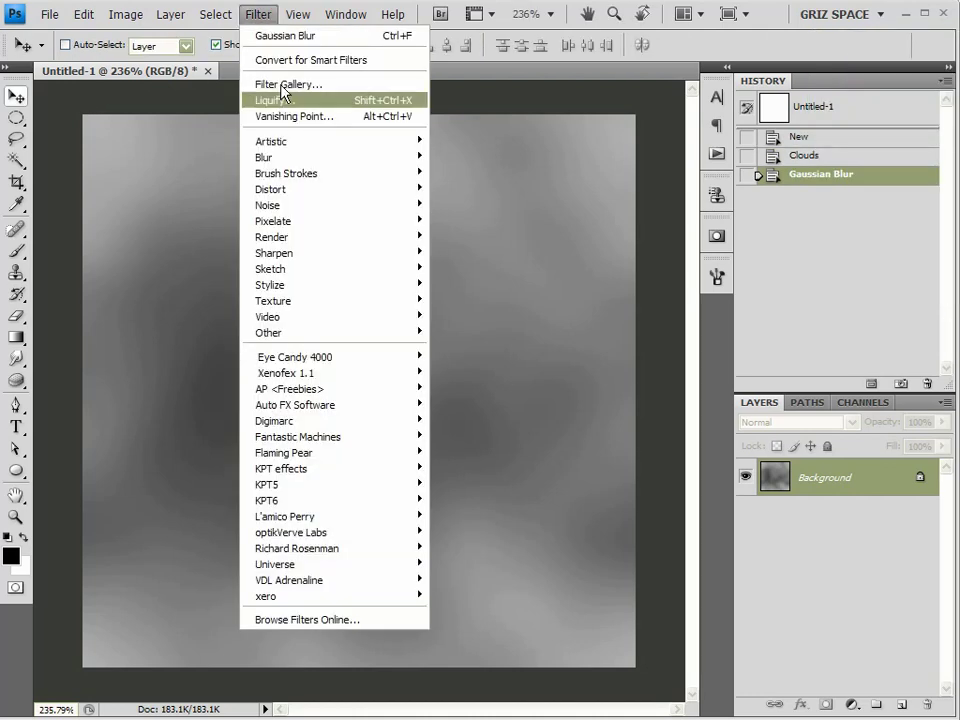
pyautogui.moveTo(294, 145)
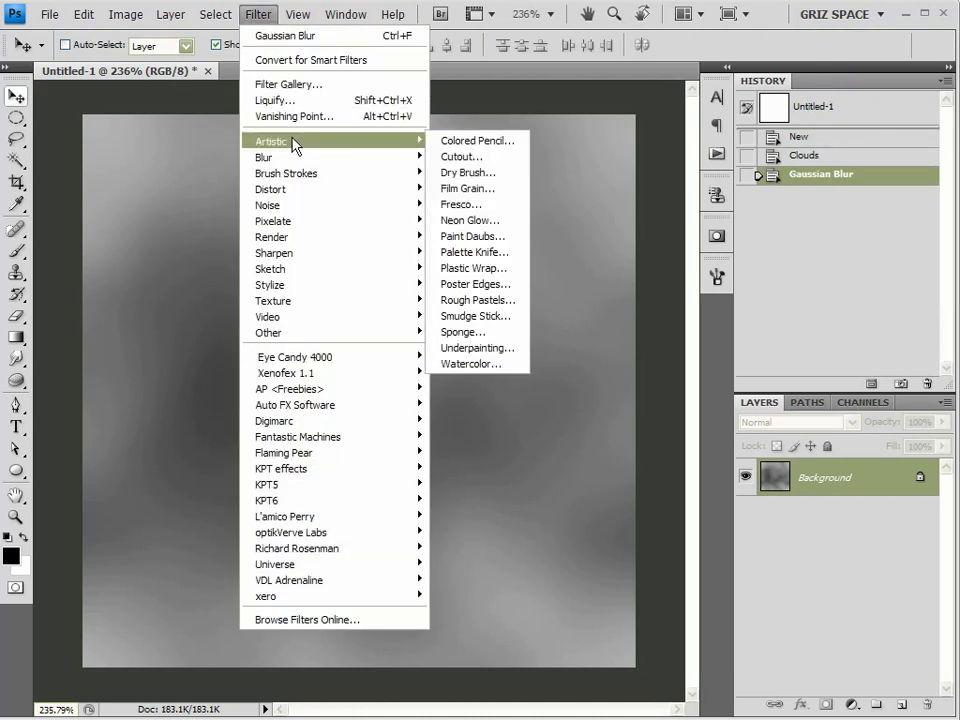
pyautogui.click(474, 271)
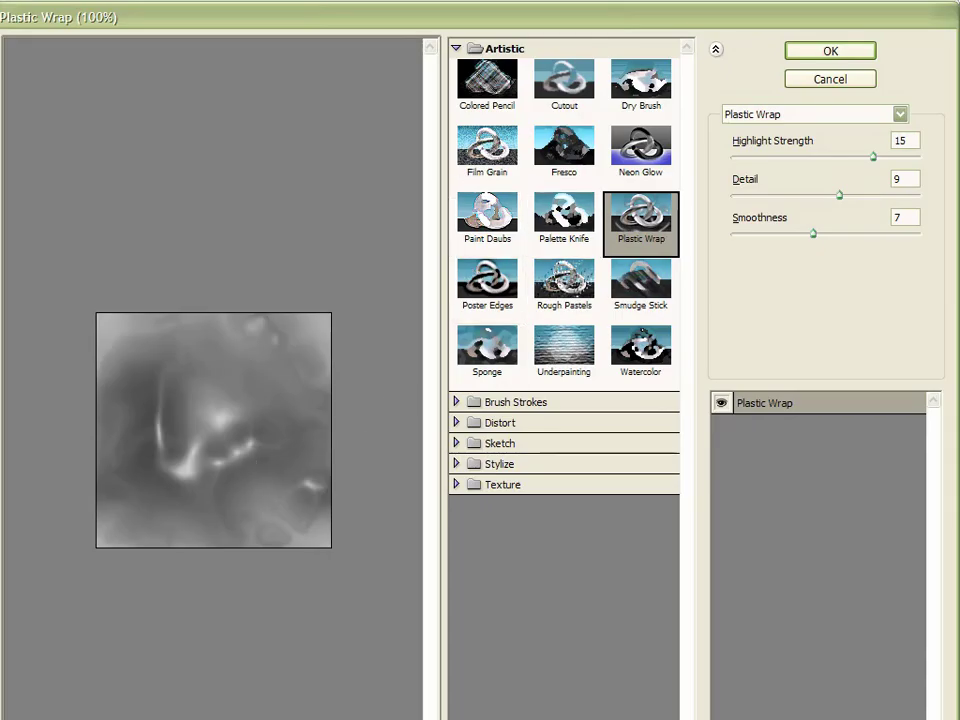
pyautogui.hotkey('ctrl', '+')
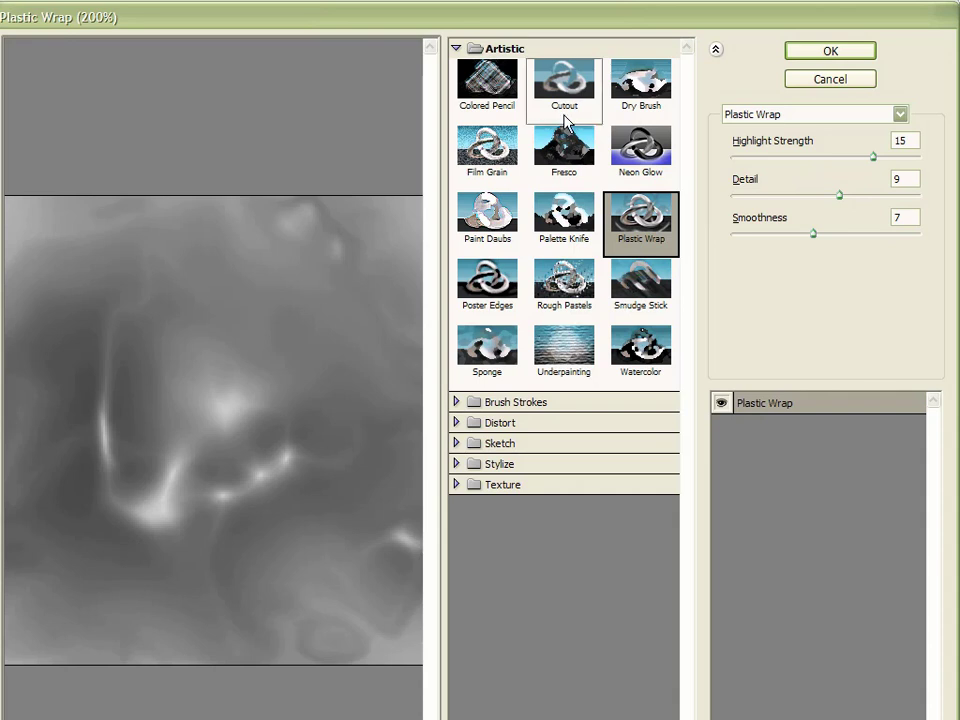
pyautogui.click(836, 55)
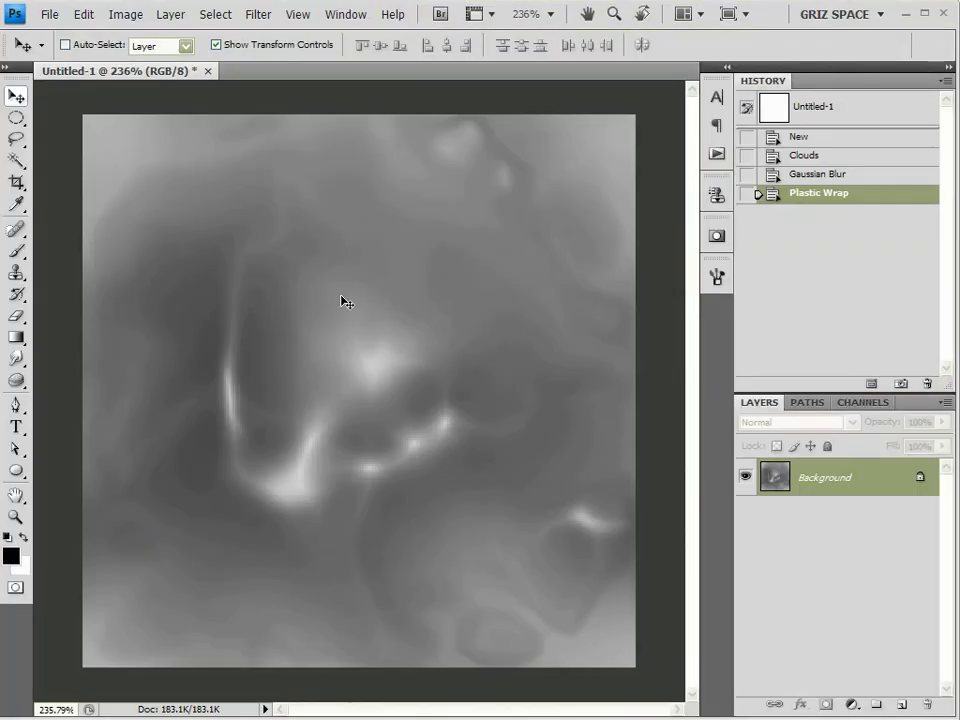
# - Apply Levels with input values 38, 0.60 and 199 for stronger contrast
pyautogui.click(124, 14)
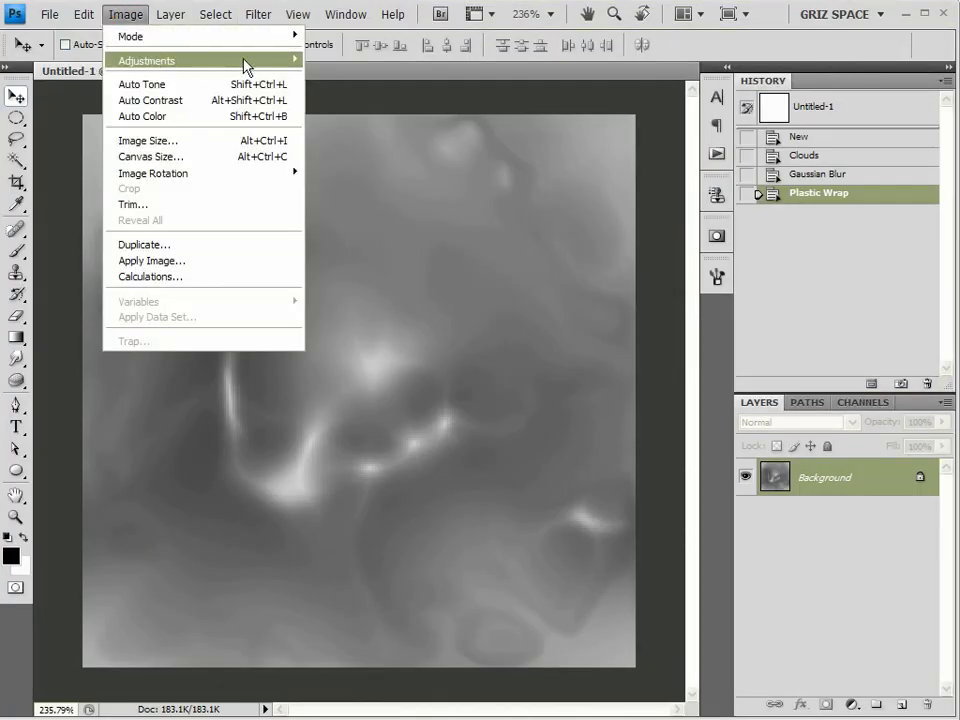
pyautogui.moveTo(150, 60)
pyautogui.click(340, 77)
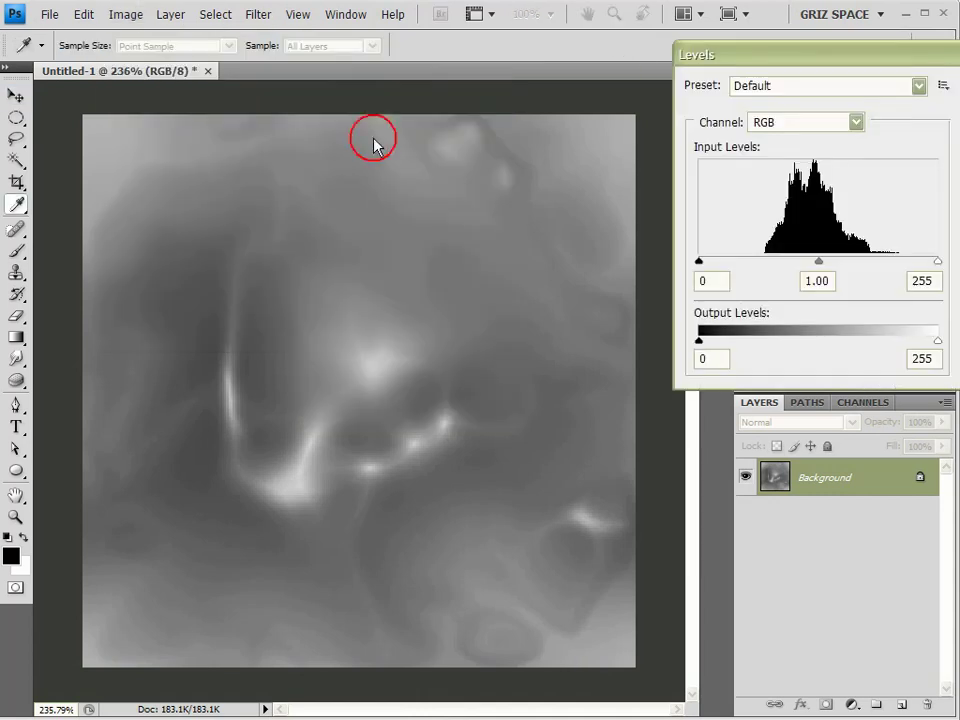
pyautogui.moveTo(699, 261); pyautogui.dragTo(734, 261)
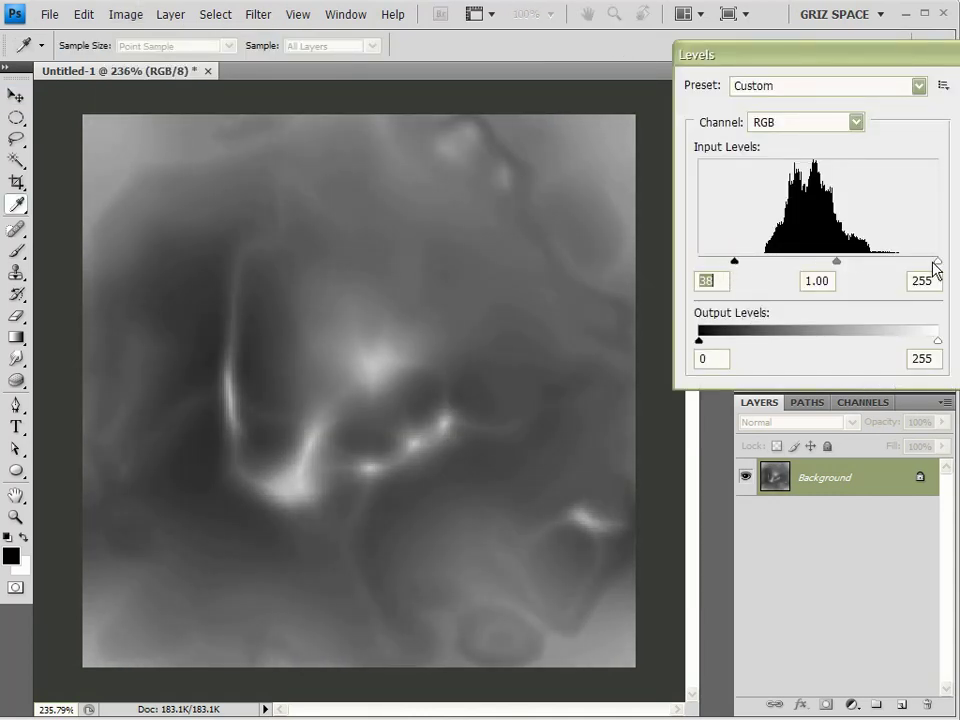
pyautogui.moveTo(937, 261); pyautogui.dragTo(885, 263)
pyautogui.click(813, 264)
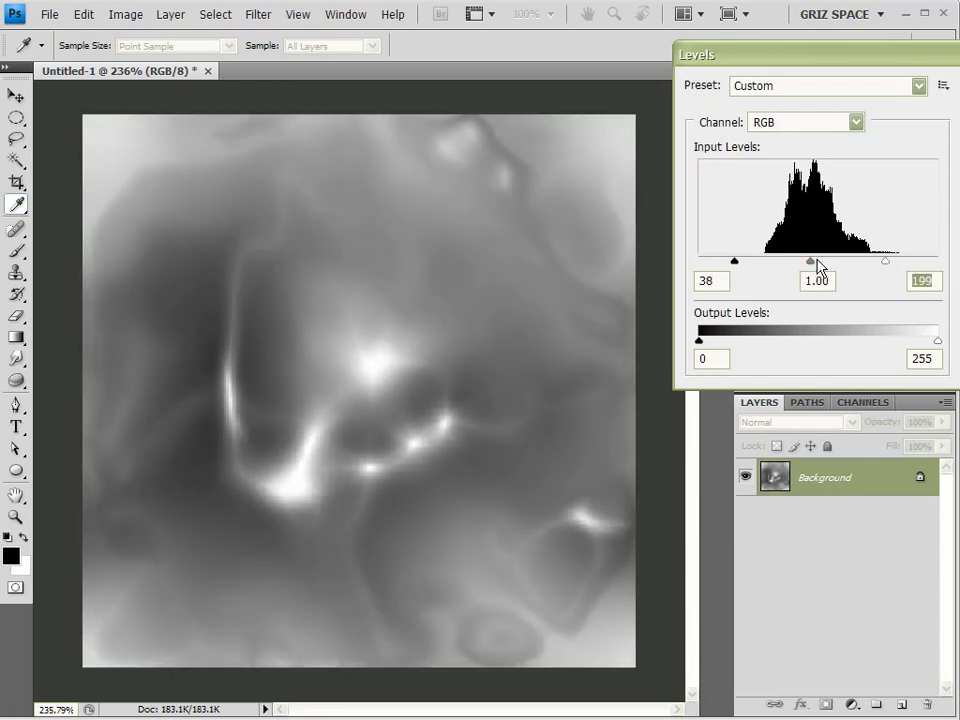
pyautogui.moveTo(815, 264); pyautogui.dragTo(836, 264)
pyautogui.press('Return')
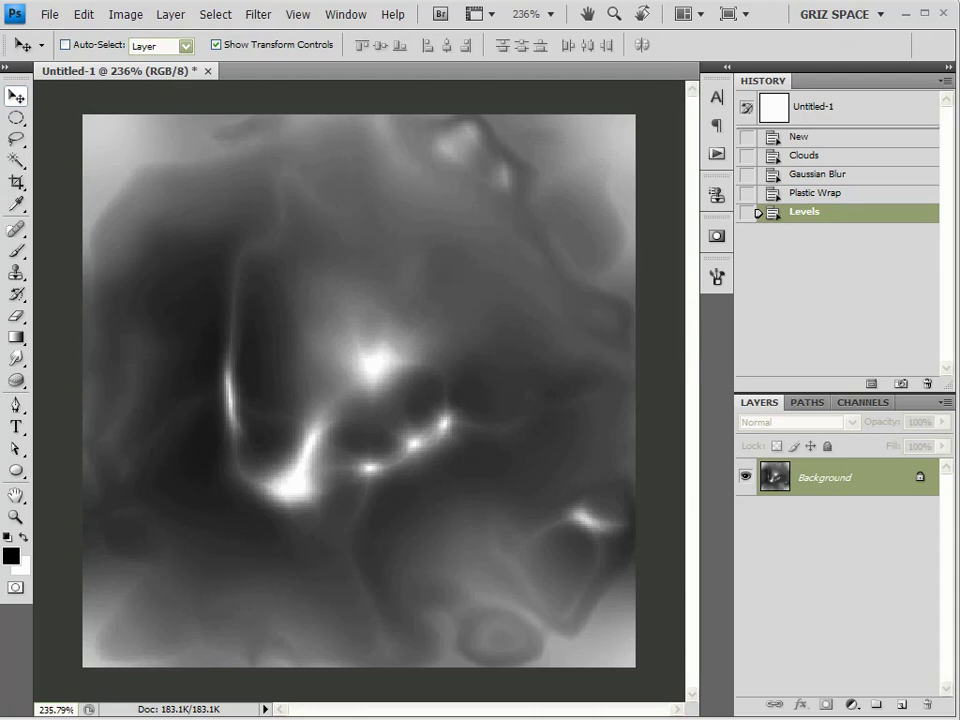
# - Save the texture as JPEG 'test reflection map2' at maximum quality and close Photoshop
pyautogui.click(48, 14)
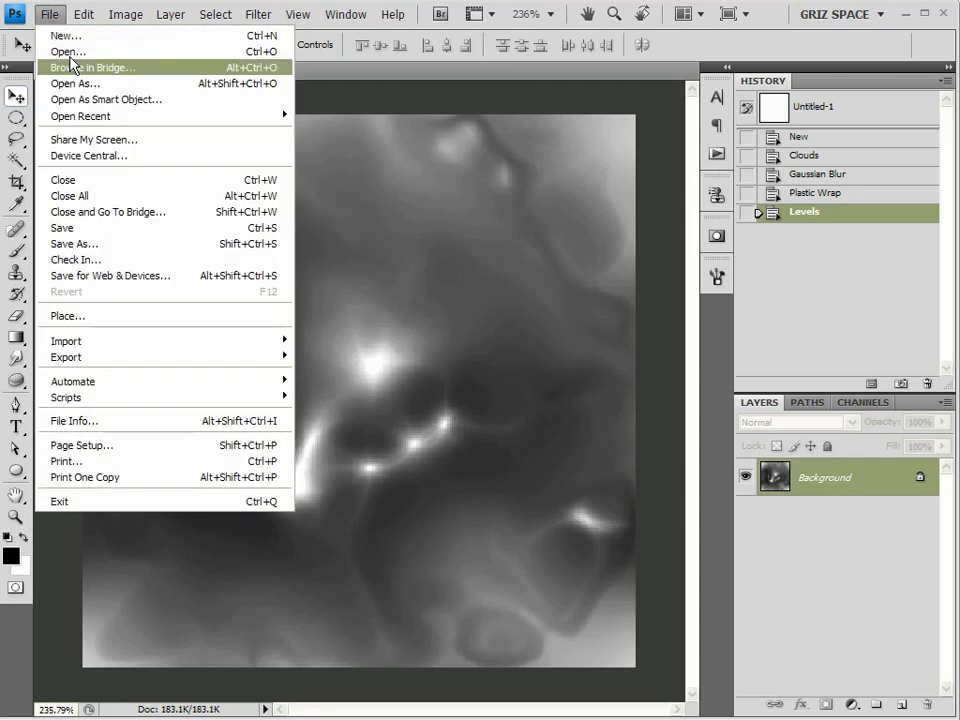
pyautogui.click(84, 245)
pyautogui.click(370, 222)
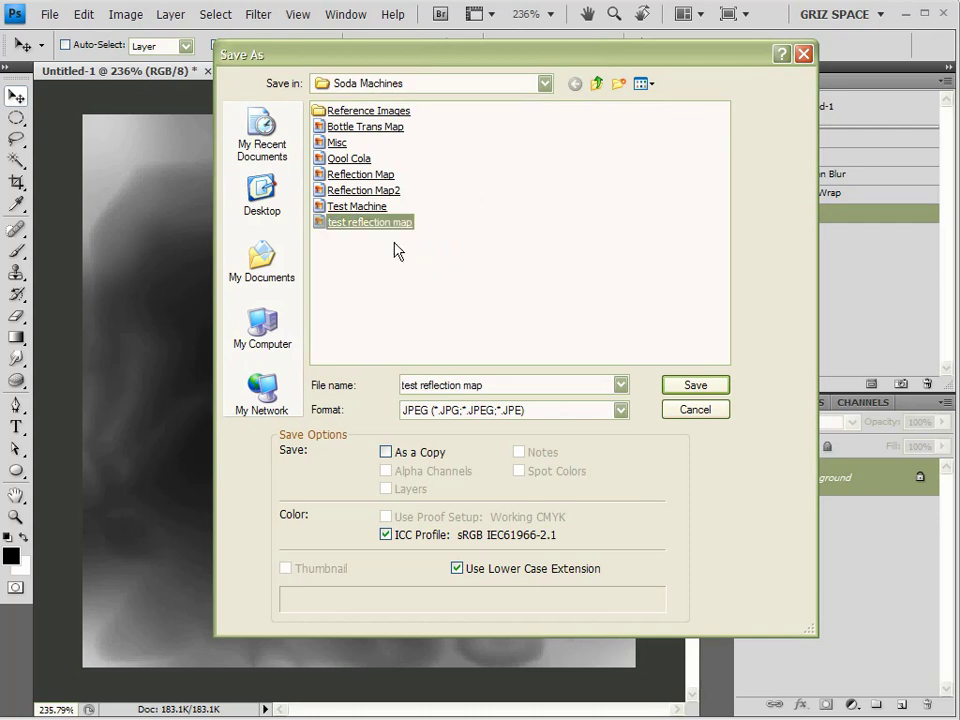
pyautogui.click(519, 386)
pyautogui.click(524, 386)
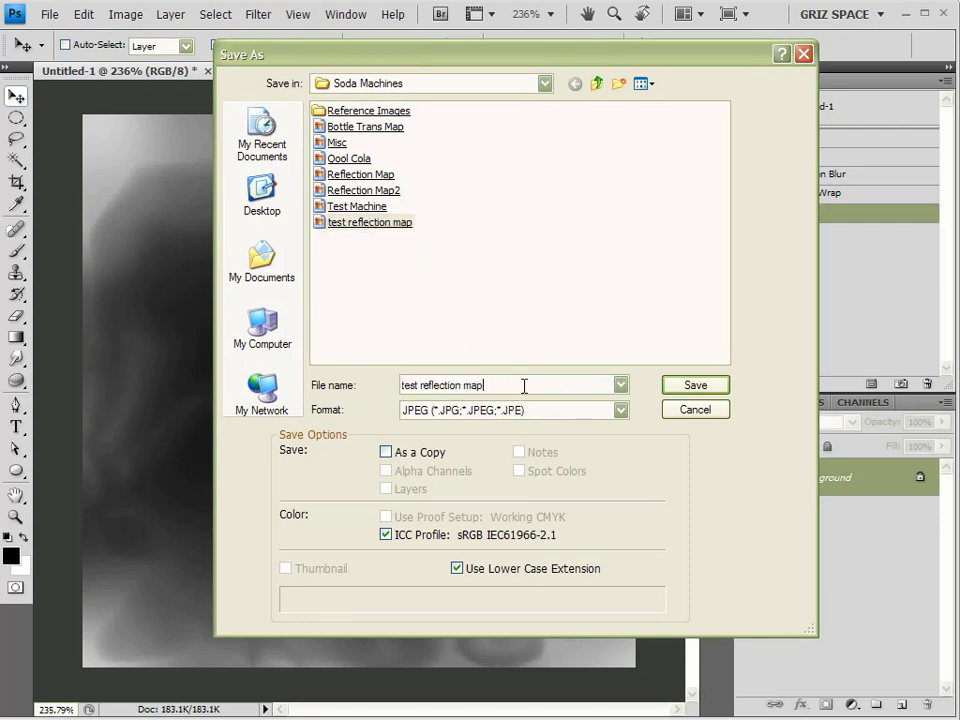
pyautogui.write('2')
pyautogui.press('Return')
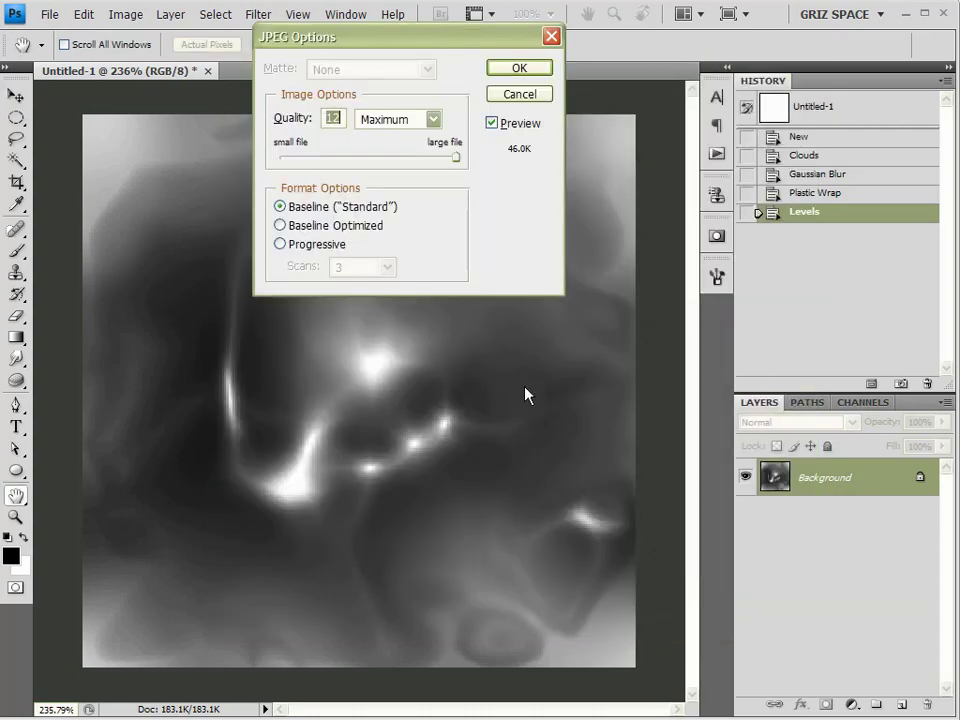
pyautogui.click(519, 70)
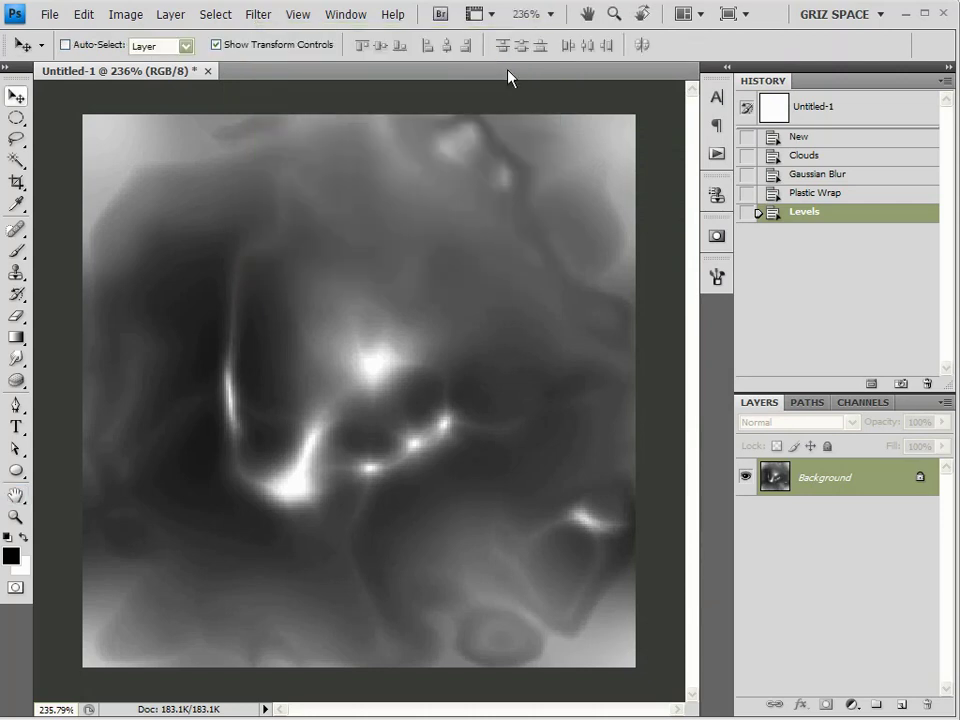
pyautogui.click(946, 15)
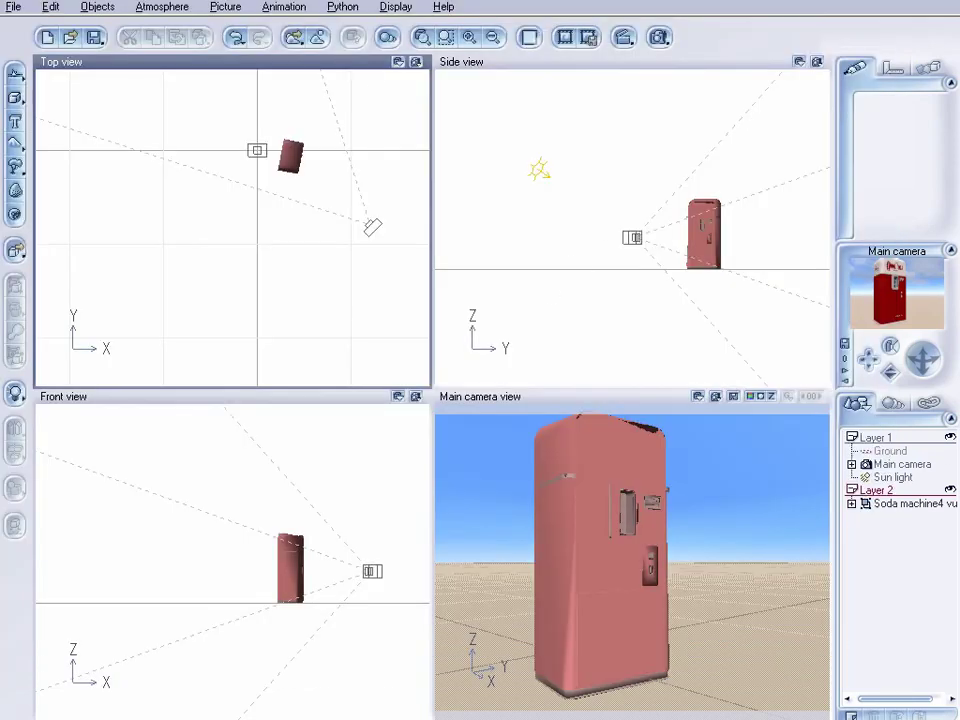
# - Open the third material from the materials summary and set Global reflectivity to 71%
pyautogui.click(293, 37)
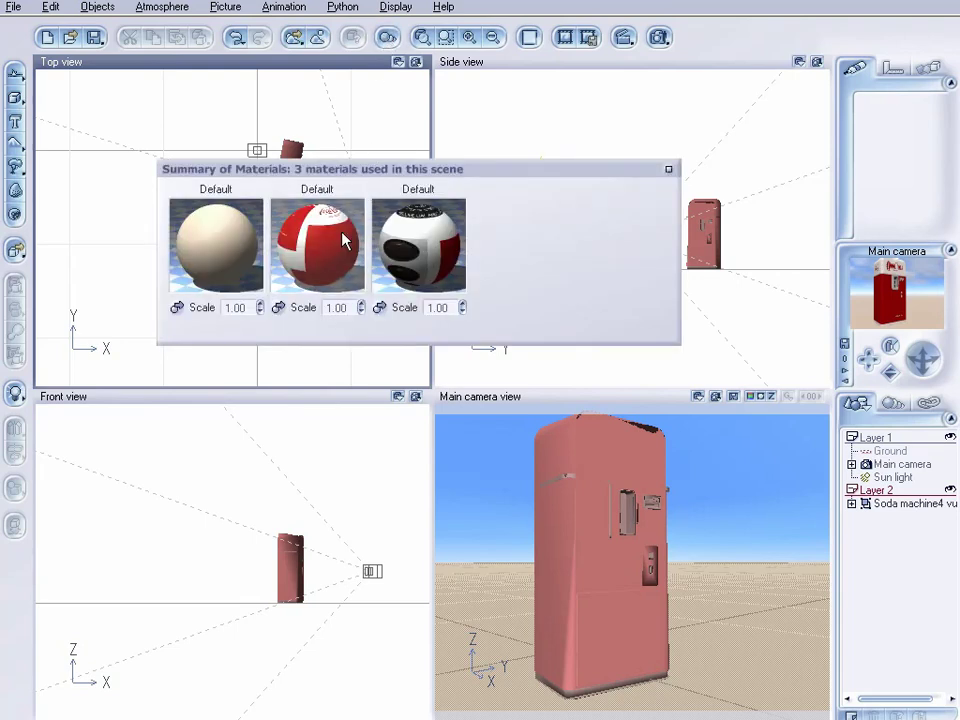
pyautogui.doubleClick(418, 243)
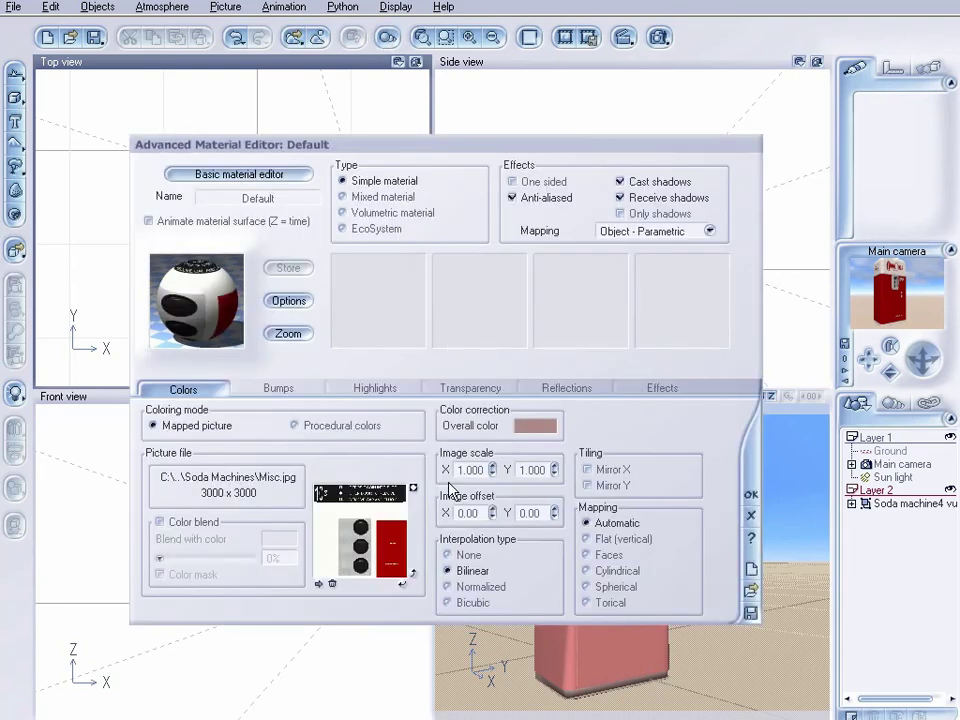
pyautogui.click(566, 388)
pyautogui.moveTo(181, 424); pyautogui.dragTo(255, 430)
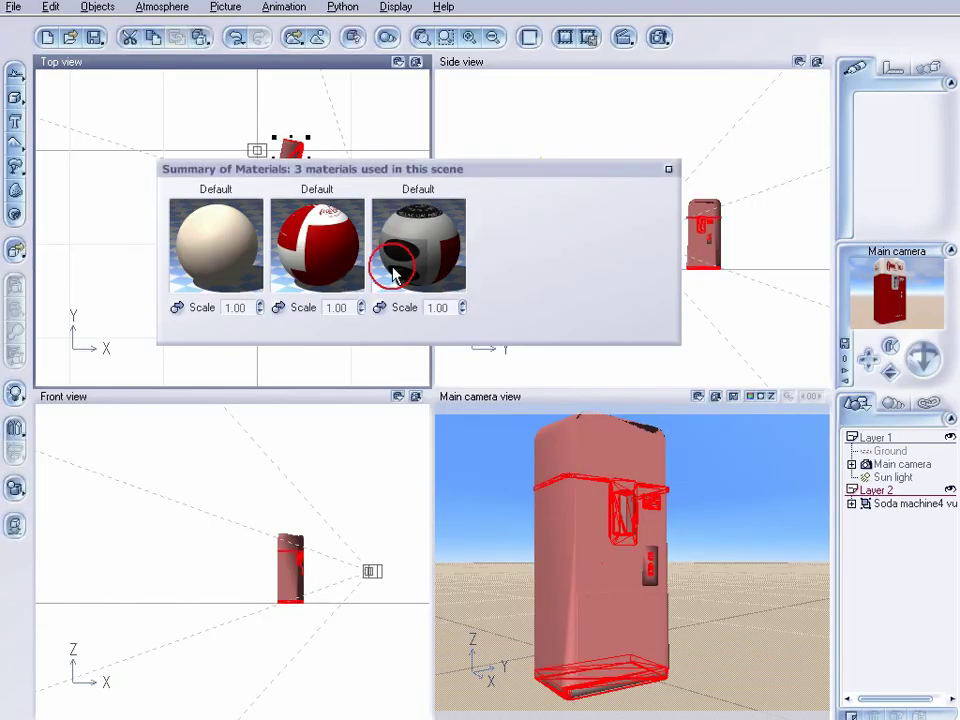
# - Give the third material a custom reflection map loaded from test reflection map2 and confirm
pyautogui.doubleClick(405, 250)
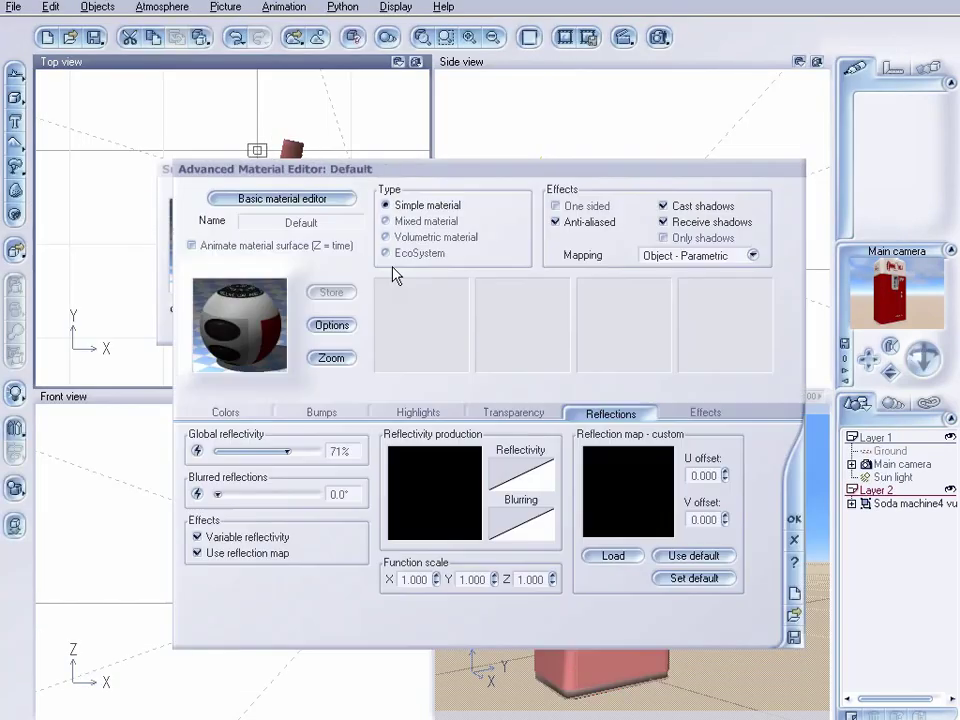
pyautogui.click(196, 537)
pyautogui.click(197, 553)
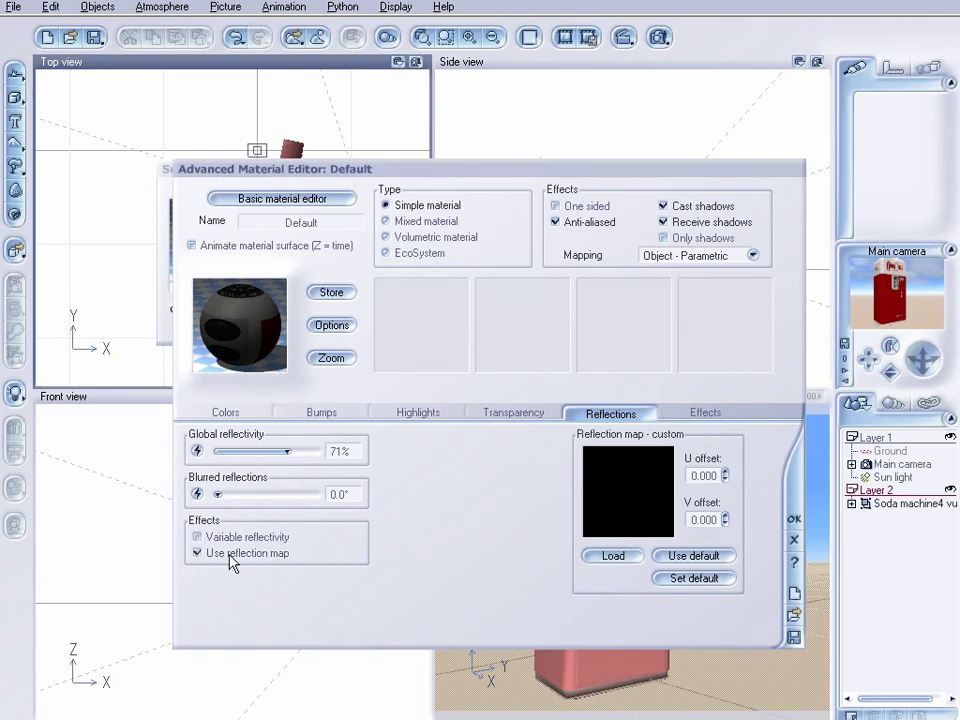
pyautogui.click(613, 556)
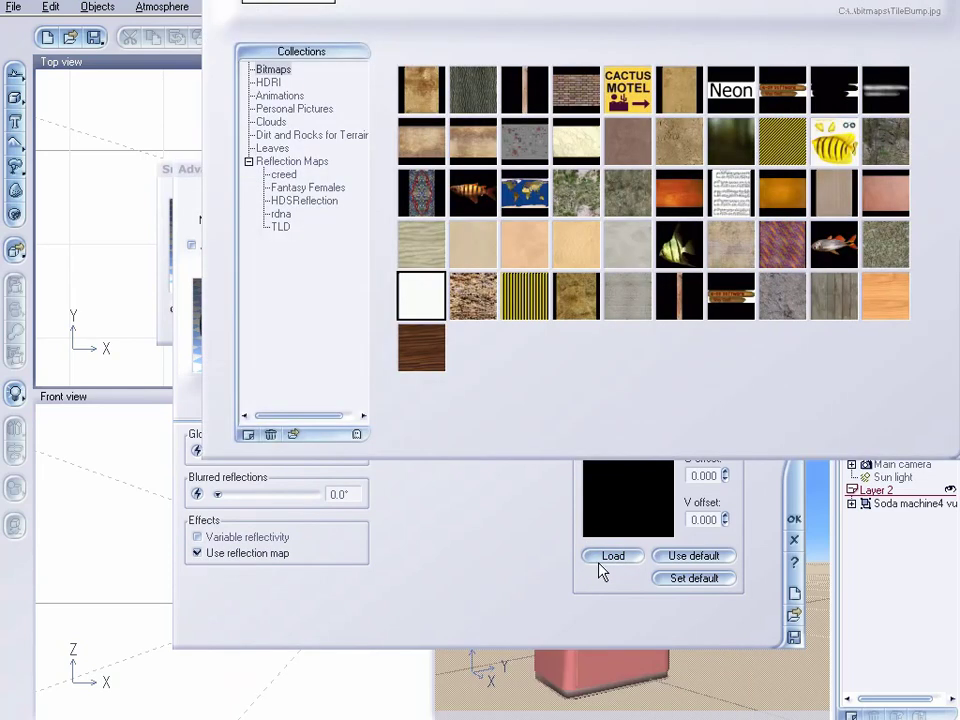
pyautogui.click(295, 434)
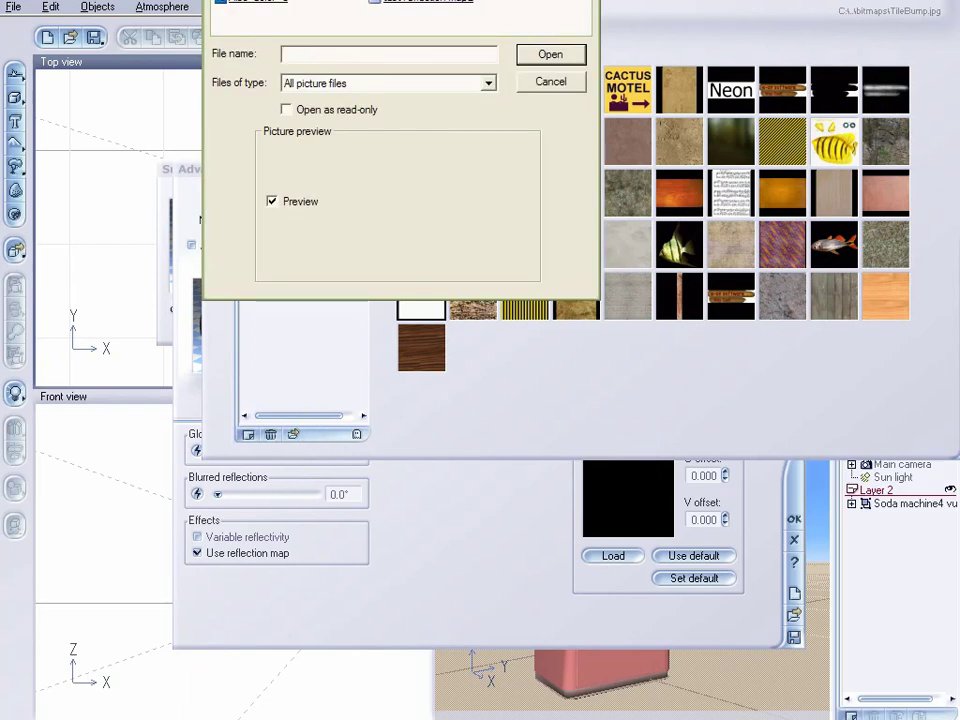
pyautogui.doubleClick(452, 6)
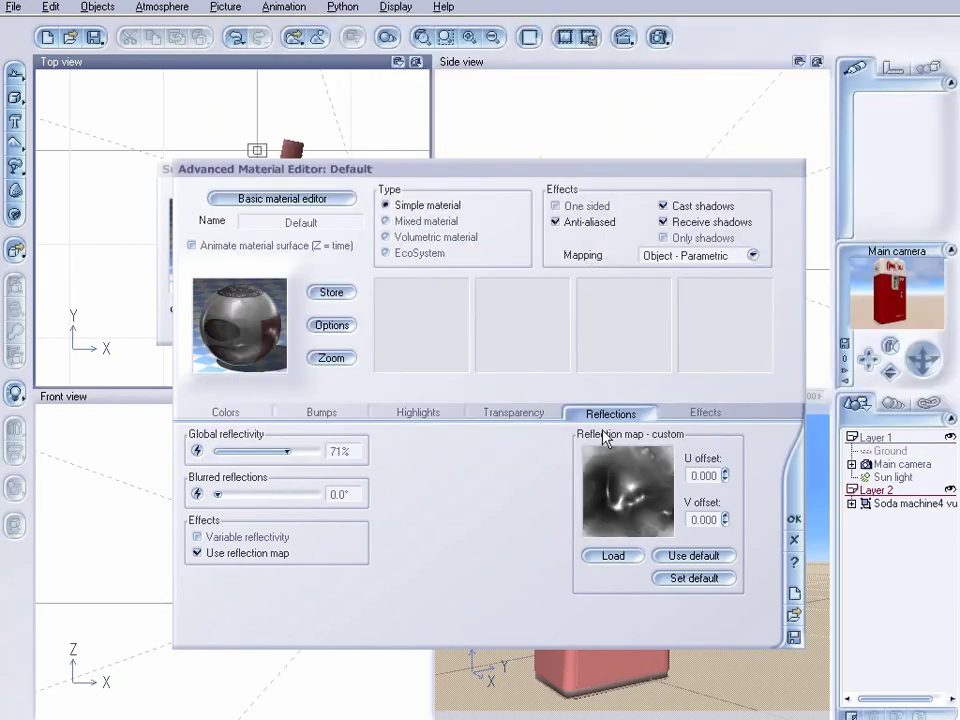
pyautogui.click(793, 521)
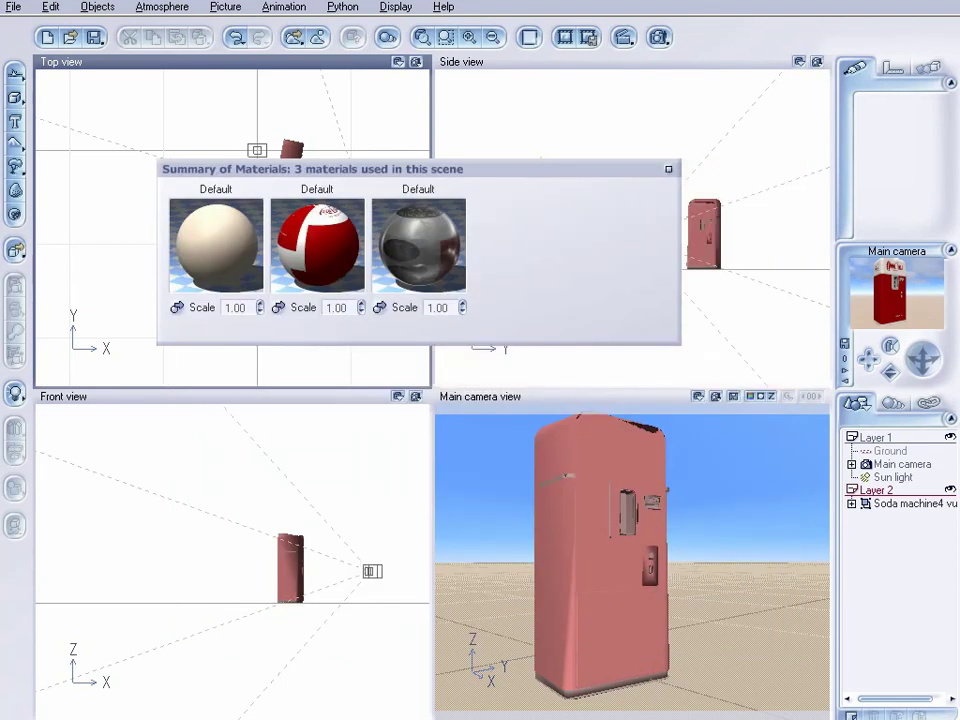
# - Close the Summary of Materials and render the main camera view
pyautogui.click(669, 170)
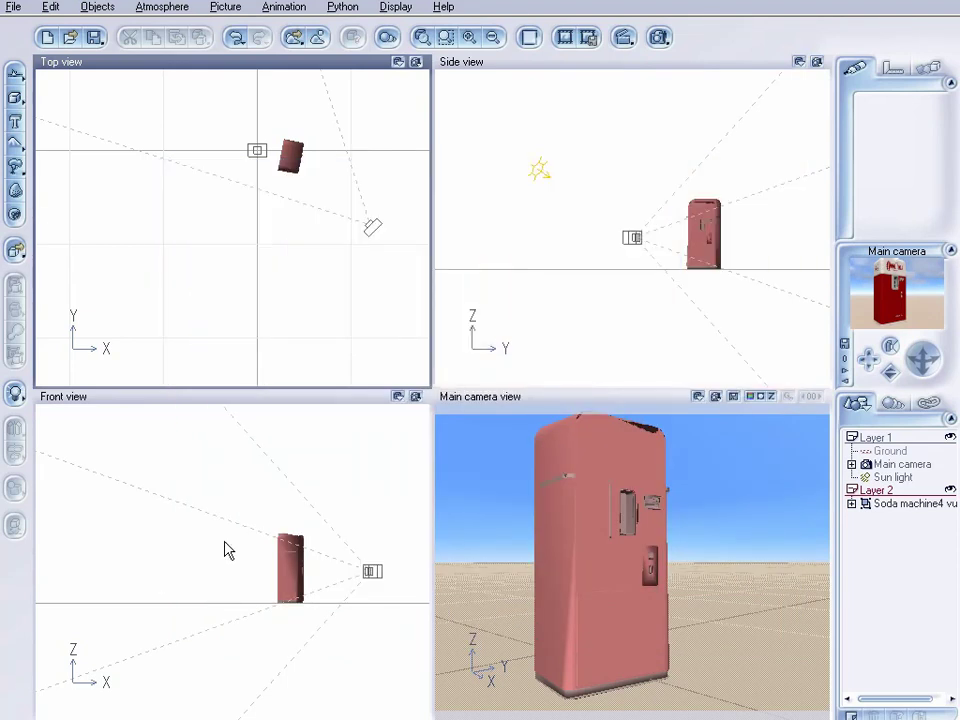
pyautogui.click(658, 38)
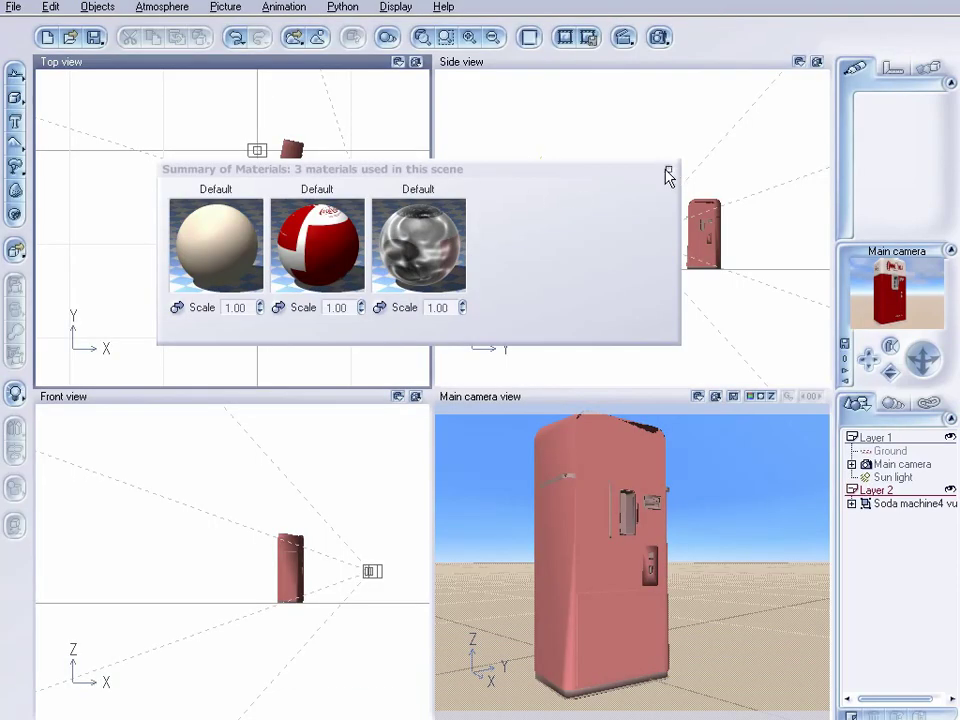
# - Select Soda machine4, then move it and rotate it about 45° in the Top view
pyautogui.click(668, 168)
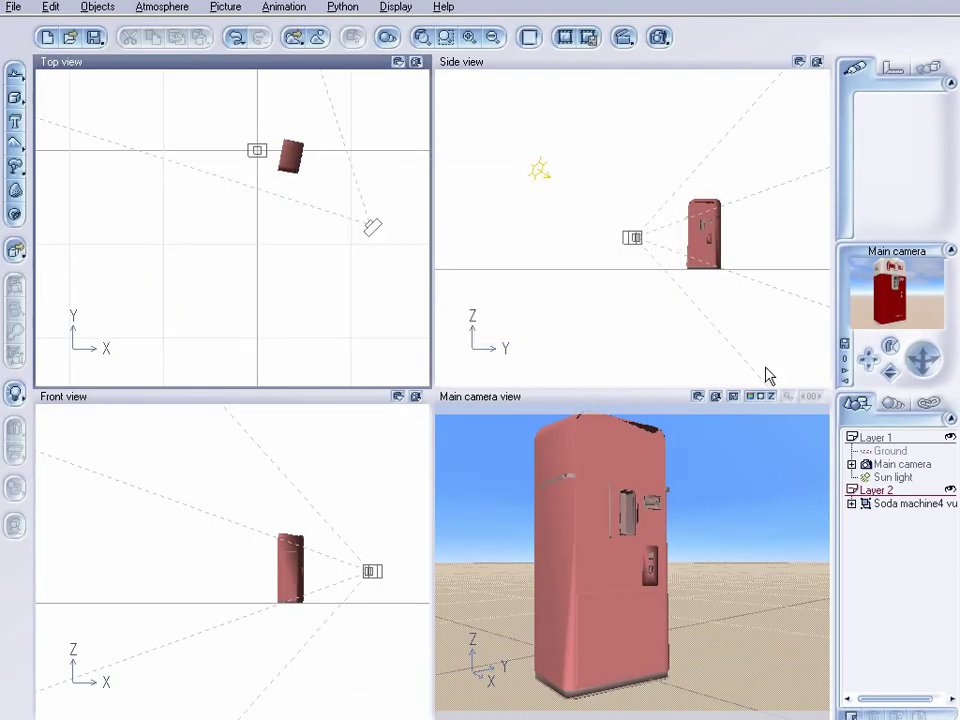
pyautogui.click(885, 505)
pyautogui.moveTo(244, 240); pyautogui.dragTo(176, 268, button='right')
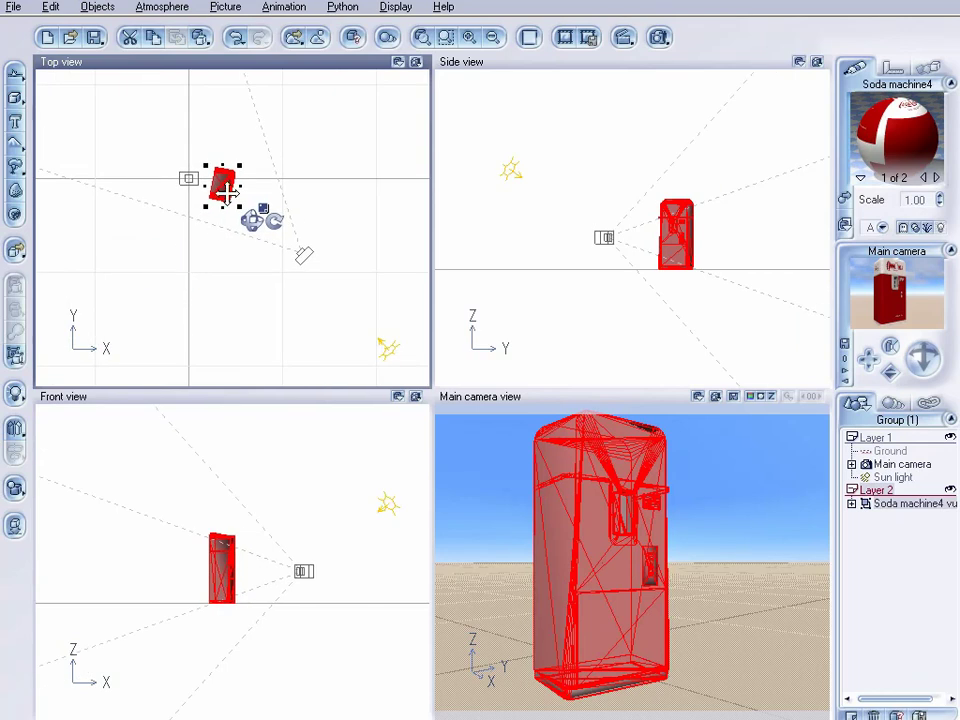
pyautogui.moveTo(228, 193); pyautogui.dragTo(277, 232)
pyautogui.moveTo(330, 283); pyautogui.dragTo(306, 300)
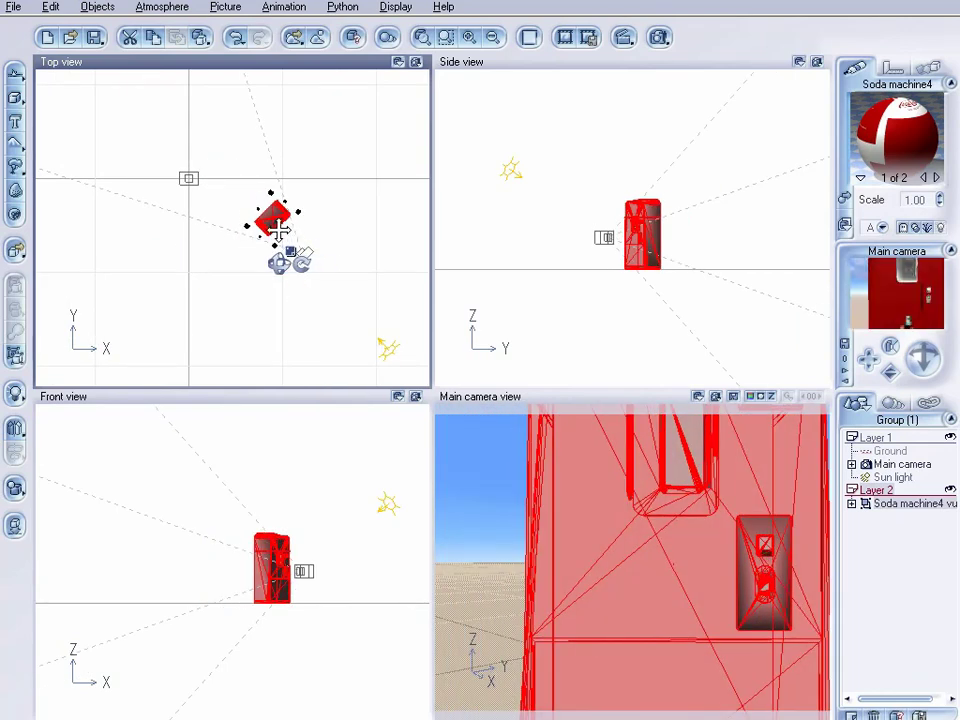
pyautogui.moveTo(274, 224); pyautogui.dragTo(276, 242)
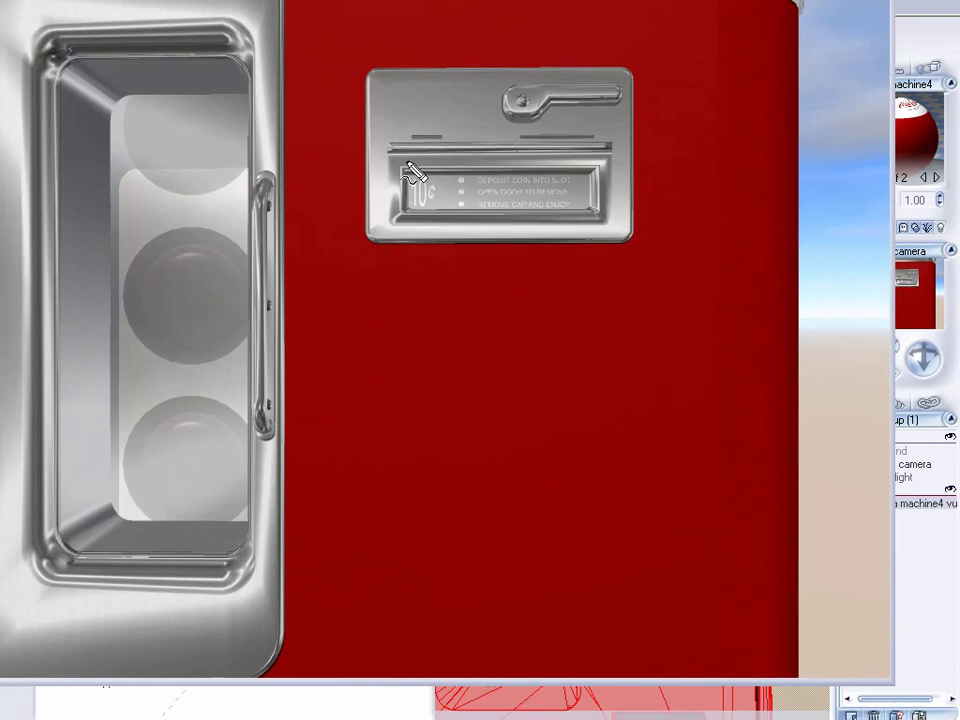
# - Mark the 10¢ coin label and bottle holes on the close-up render, then clear and close it
pyautogui.moveTo(398, 168)
pyautogui.mouseDown()
pyautogui.moveTo(405, 204)
pyautogui.moveTo(416, 208)
pyautogui.moveTo(579, 209)
pyautogui.moveTo(597, 184)
pyautogui.moveTo(581, 166)
pyautogui.moveTo(418, 170)
pyautogui.mouseUp()
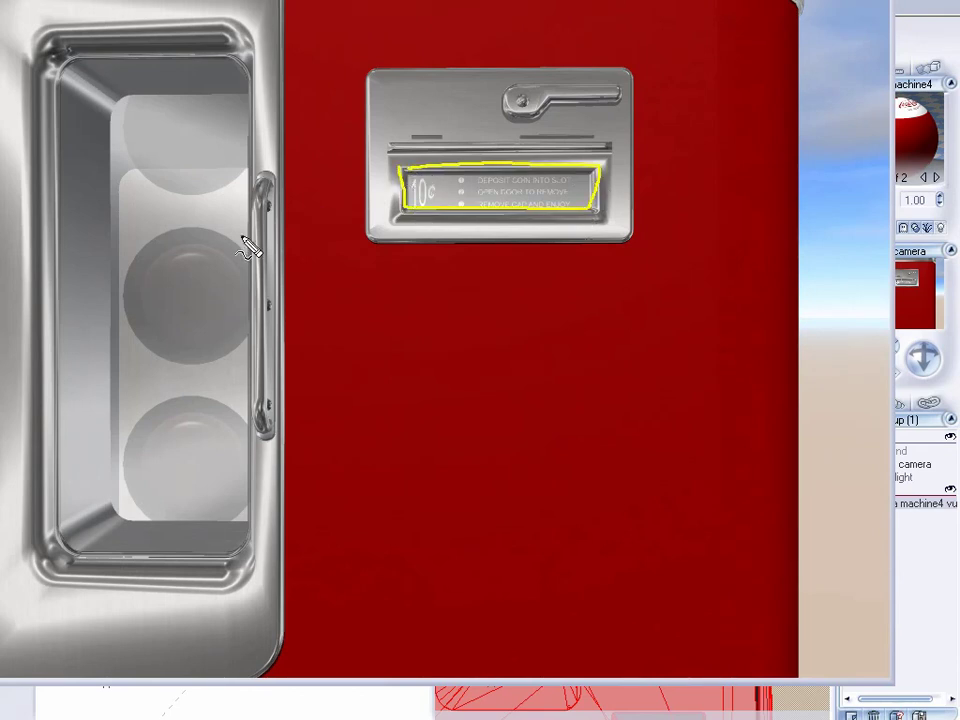
pyautogui.moveTo(213, 222)
pyautogui.mouseDown()
pyautogui.moveTo(107, 306)
pyautogui.moveTo(233, 350)
pyautogui.moveTo(245, 262)
pyautogui.mouseUp()
pyautogui.moveTo(192, 386)
pyautogui.mouseDown()
pyautogui.moveTo(111, 474)
pyautogui.moveTo(270, 450)
pyautogui.moveTo(262, 420)
pyautogui.mouseUp()
pyautogui.moveTo(138, 86)
pyautogui.mouseDown()
pyautogui.moveTo(113, 170)
pyautogui.moveTo(250, 122)
pyautogui.moveTo(180, 86)
pyautogui.moveTo(139, 92)
pyautogui.mouseUp()
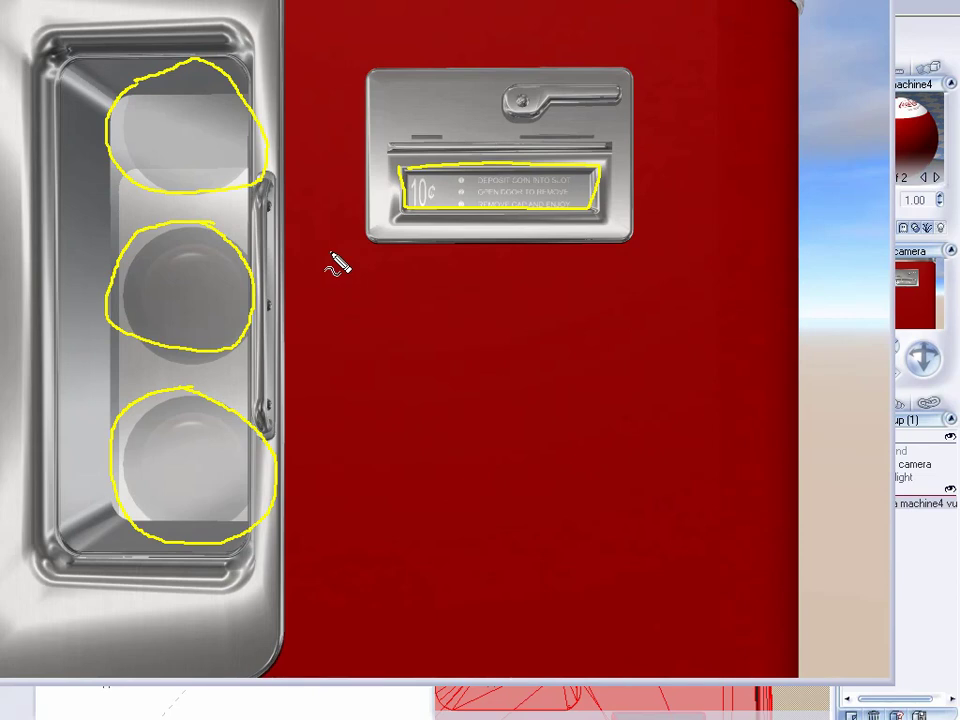
pyautogui.press('Escape')
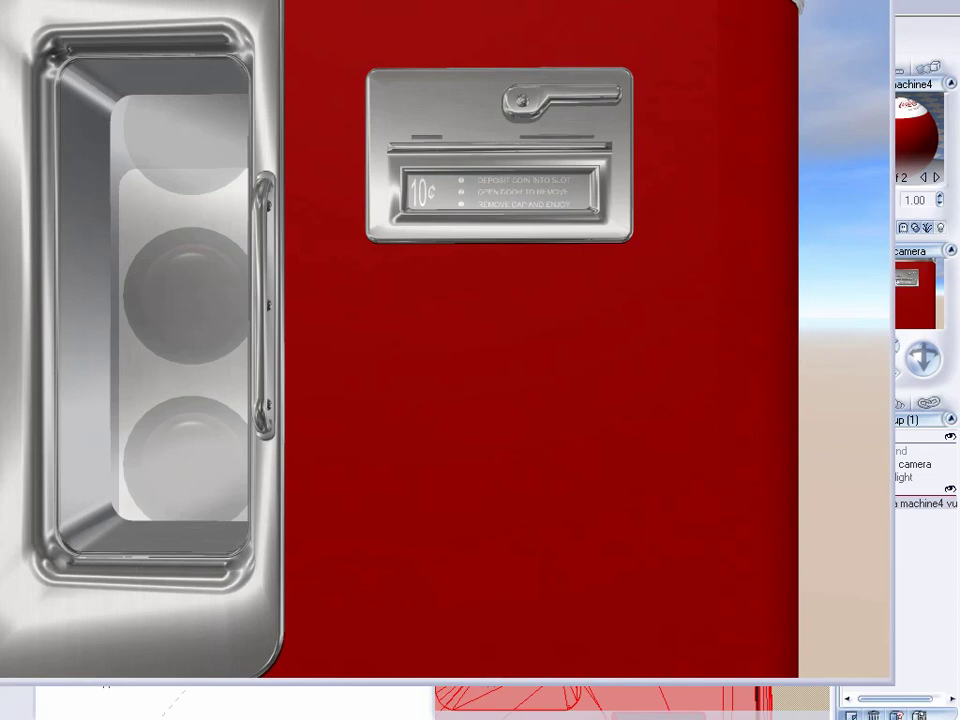
pyautogui.click(797, 8)
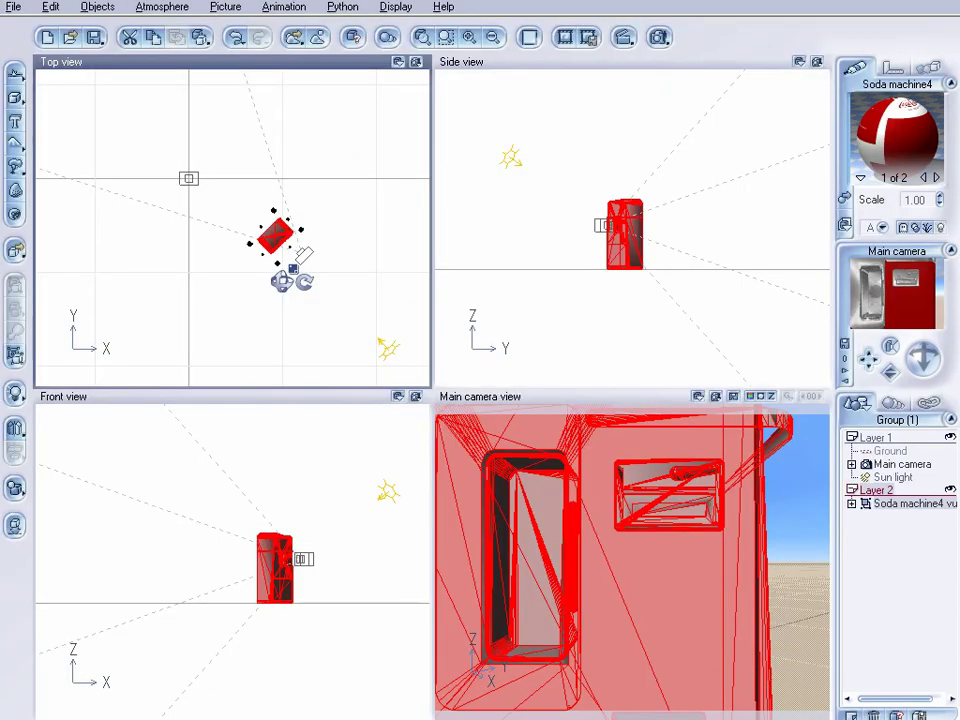
# - Hide Vue and open Misc.jpg, the 10¢ label and bottle-hole texture, with Adobe Photoshop CS4
pyautogui.press('super+m')
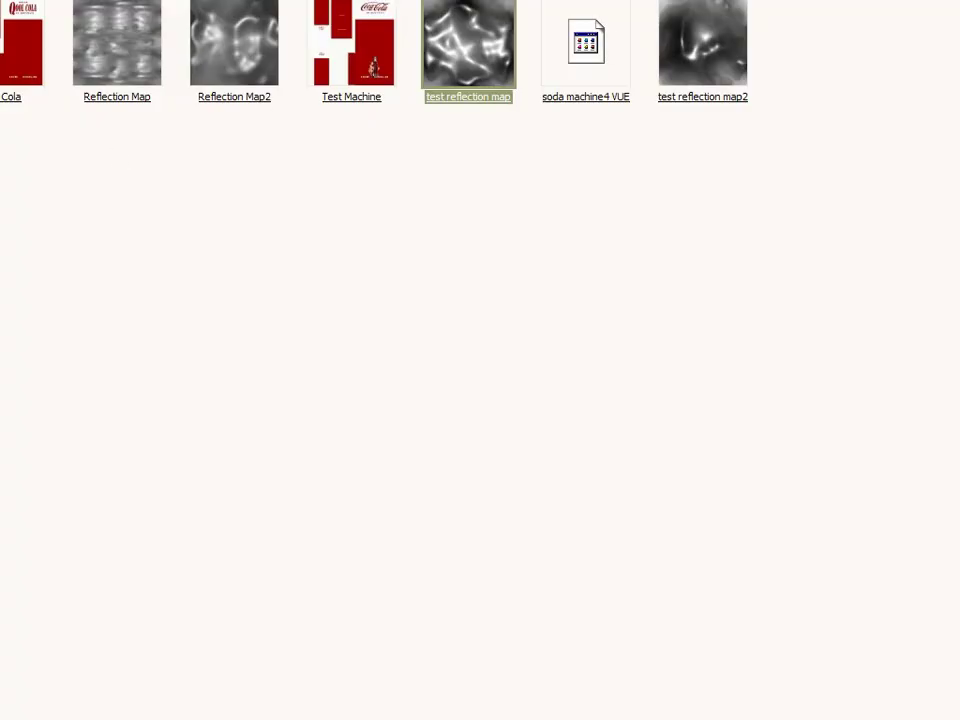
pyautogui.rightClick(5, 45)
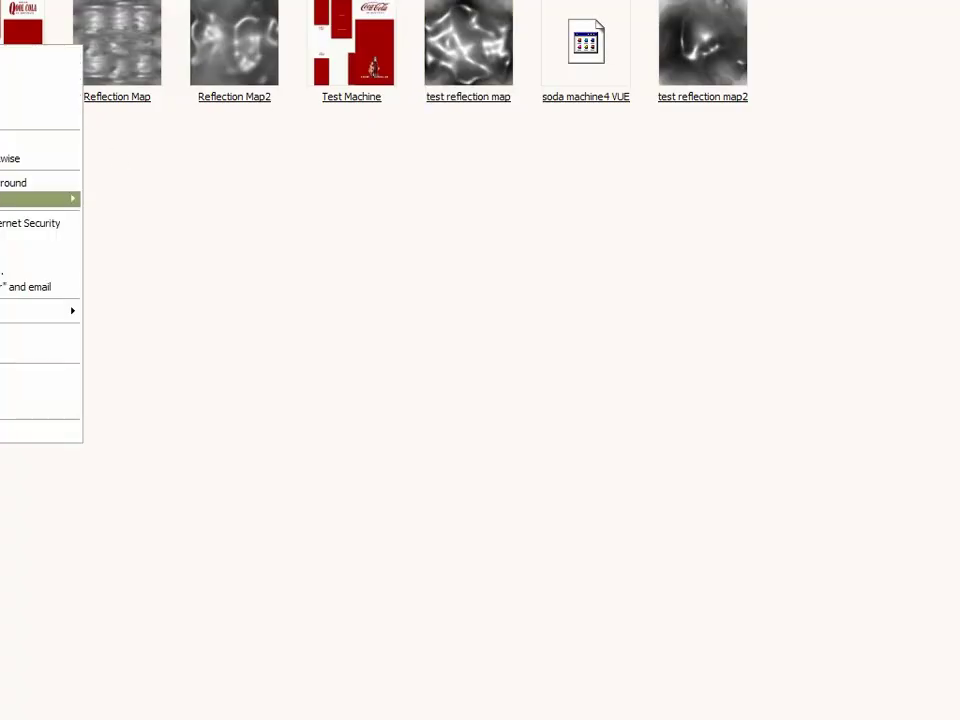
pyautogui.moveTo(66, 199)
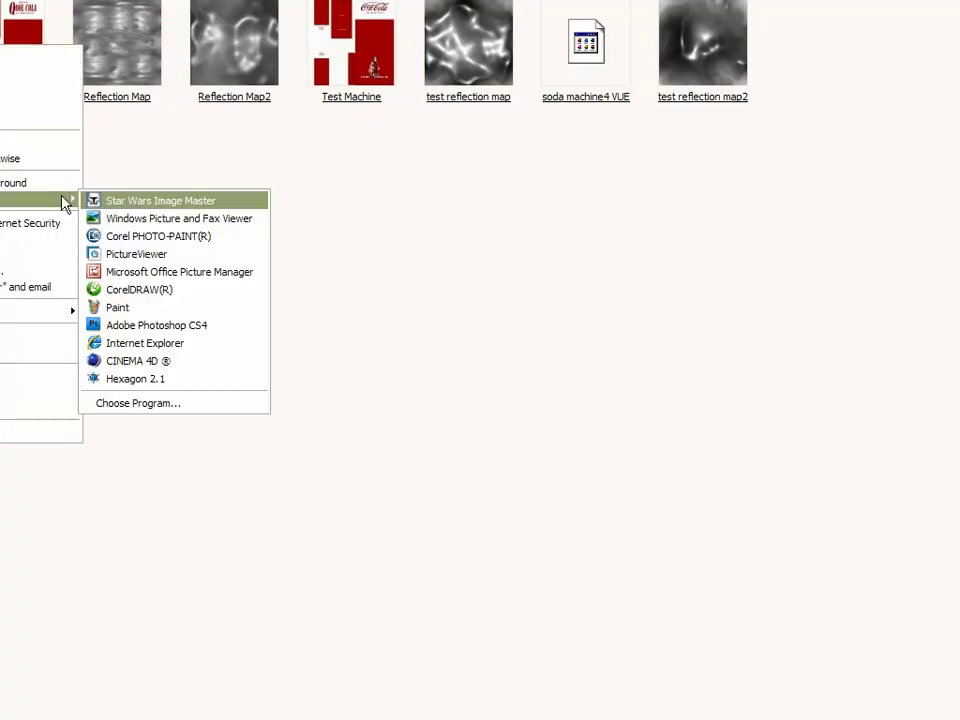
pyautogui.click(133, 327)
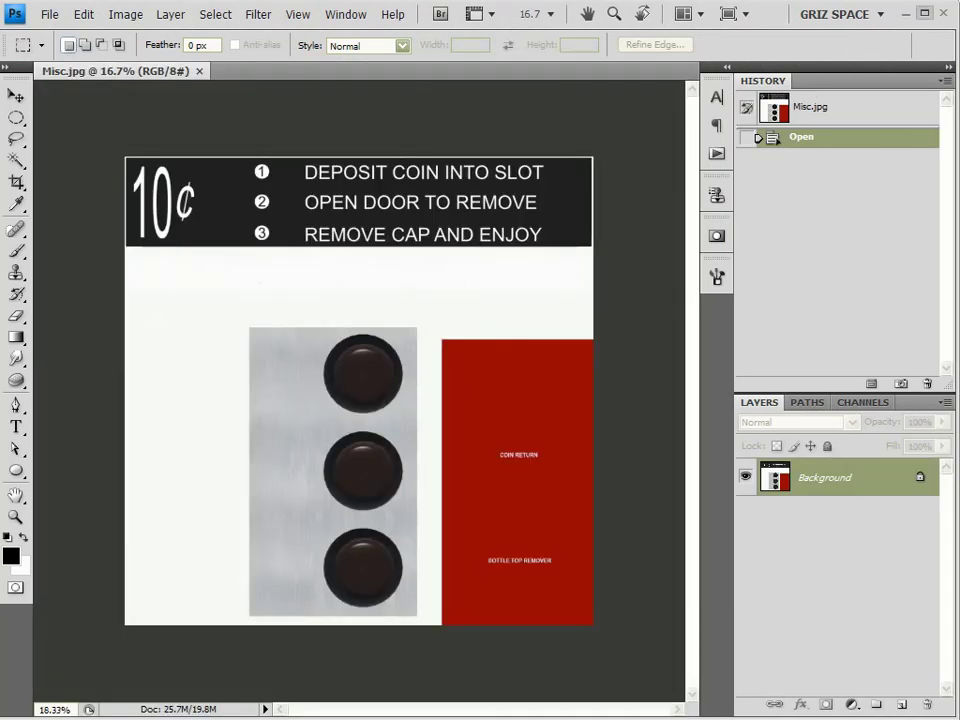
# - On a new Layer 1, fill a rectangular selection over the top 10¢ instructions banner with black
pyautogui.press('v')
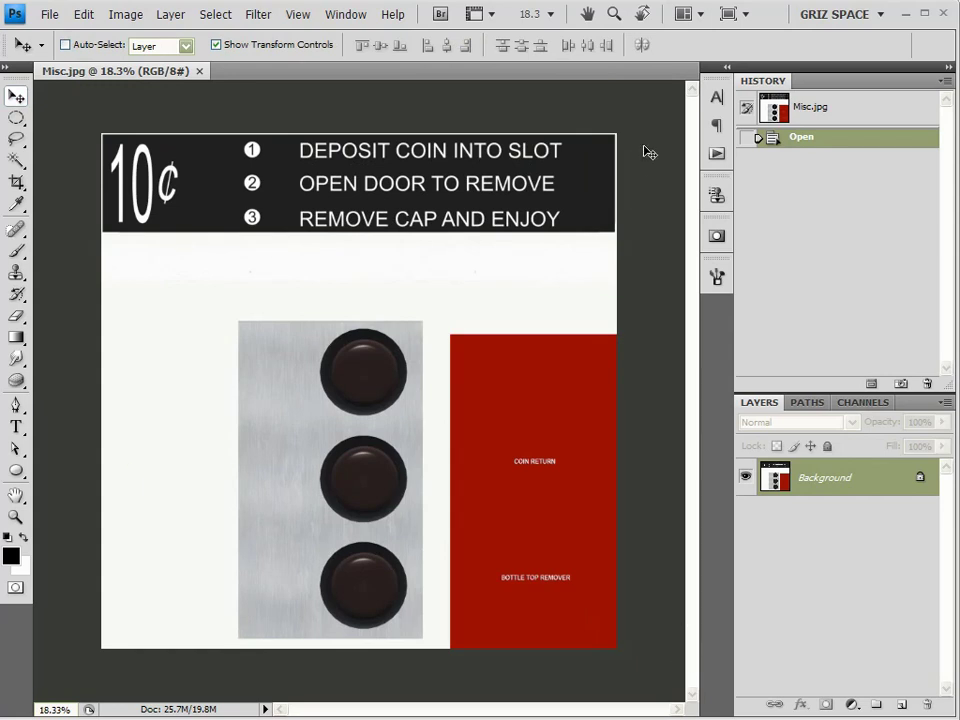
pyautogui.keyDown('alt'); pyautogui.scroll(1, 579, 304); pyautogui.keyUp('alt')
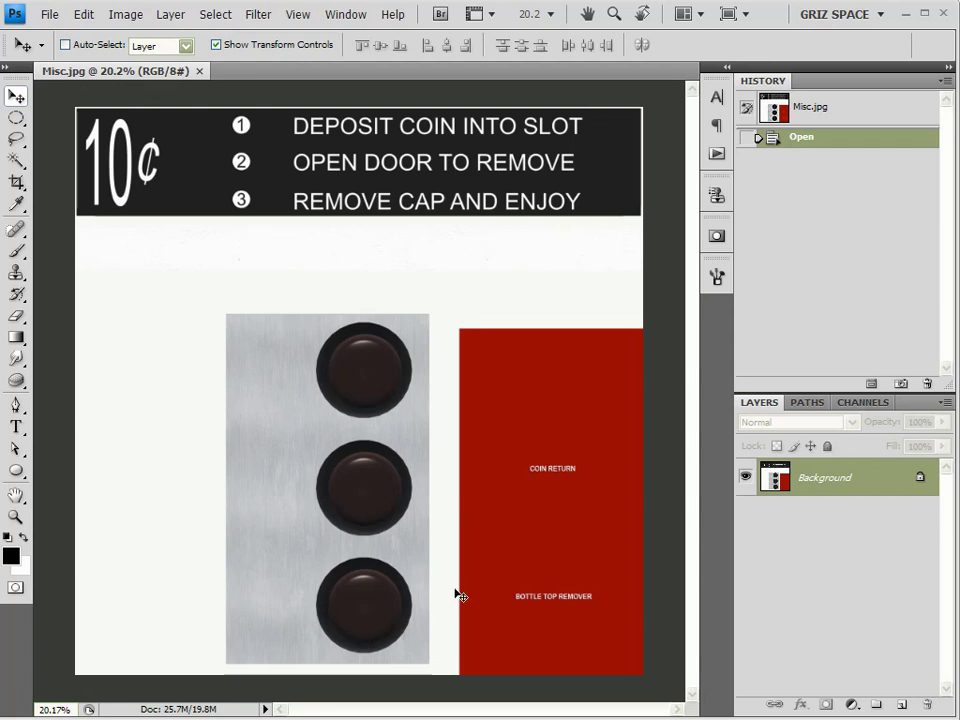
pyautogui.click(902, 706)
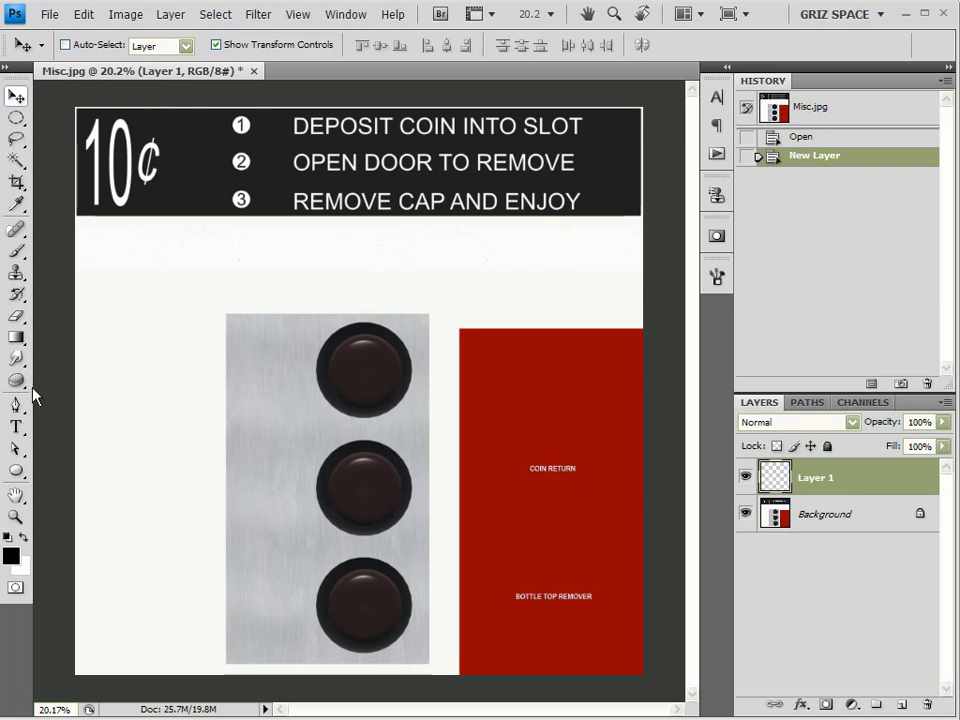
pyautogui.click(17, 161)
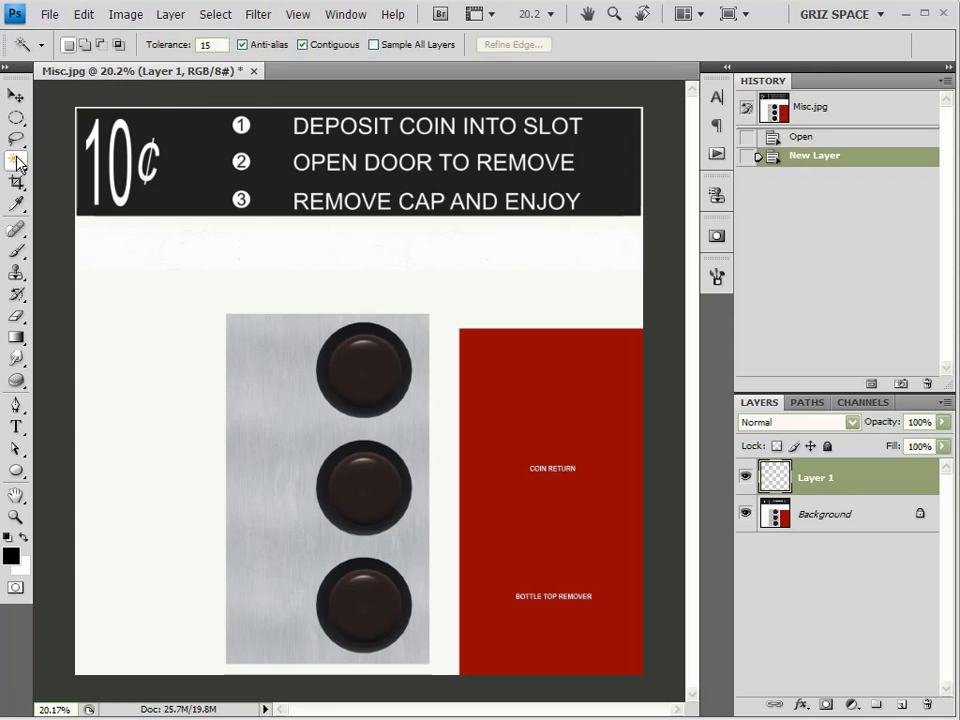
pyautogui.click(16, 117)
pyautogui.click(55, 117)
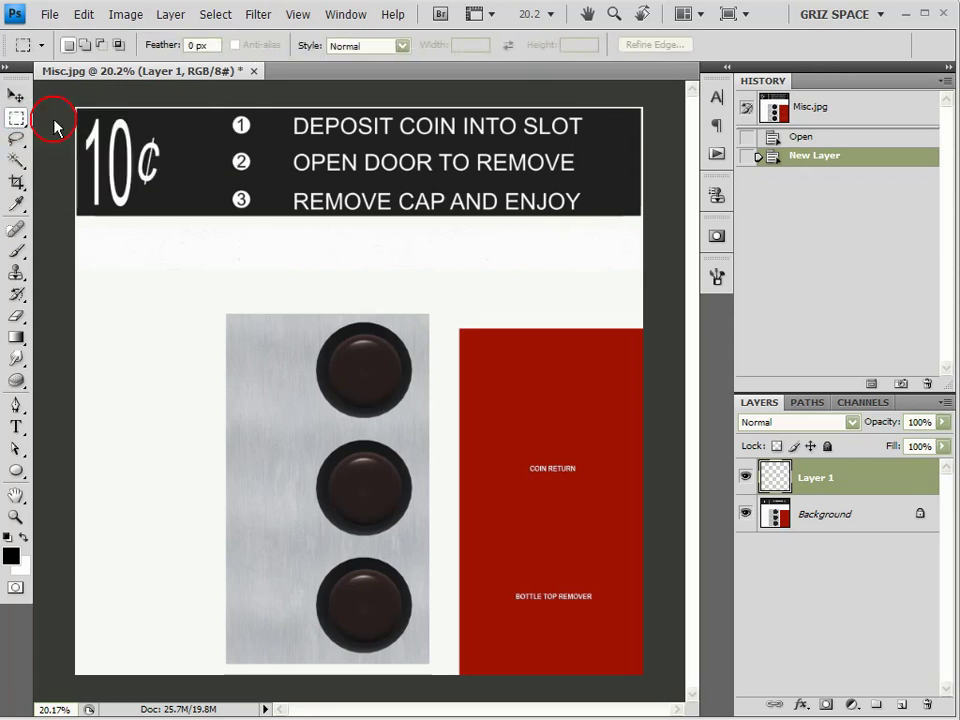
pyautogui.moveTo(76, 106); pyautogui.dragTo(674, 215)
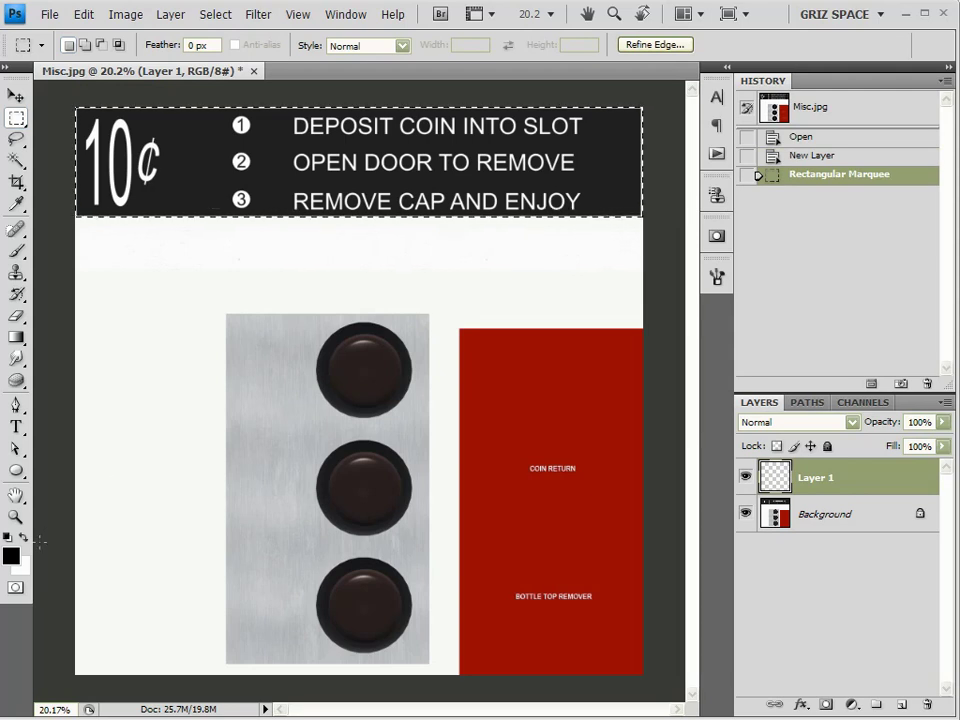
pyautogui.hotkey('alt', 'BackSpace')
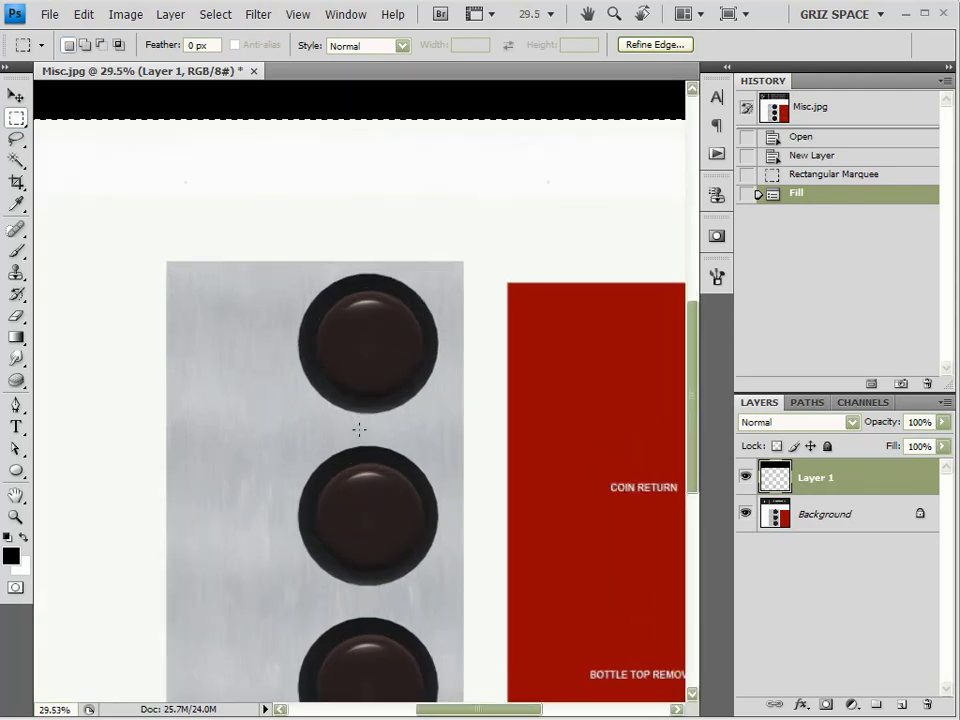
pyautogui.keyDown('alt'); pyautogui.scroll(4, 359, 429); pyautogui.keyUp('alt')
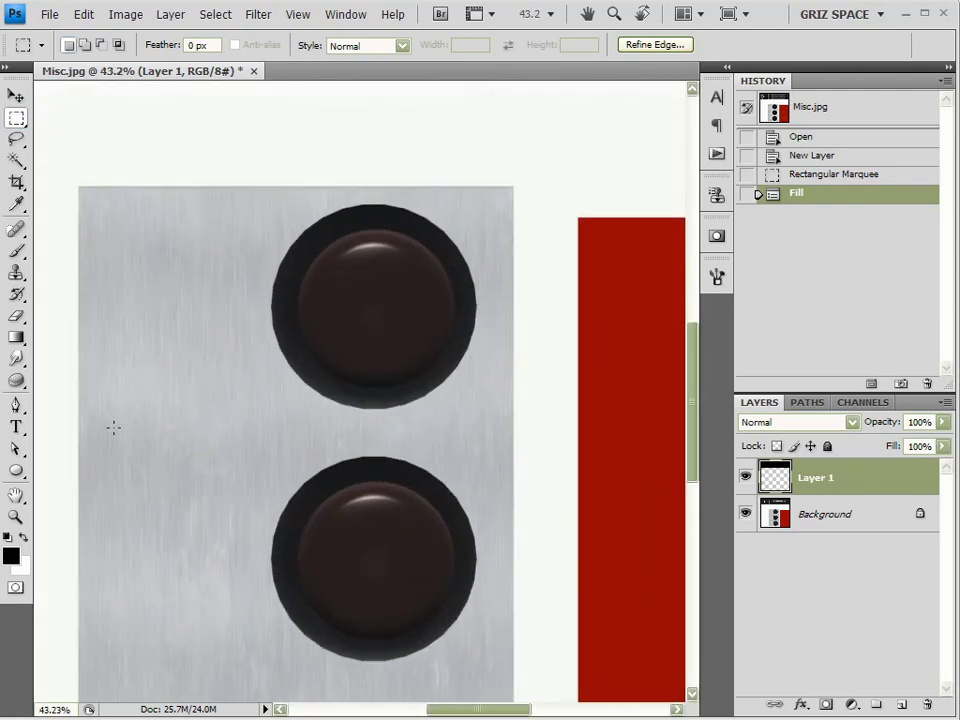
# - Try a Magic Wand selection of the top button's rim, then make Background active and deselect
pyautogui.click(18, 161)
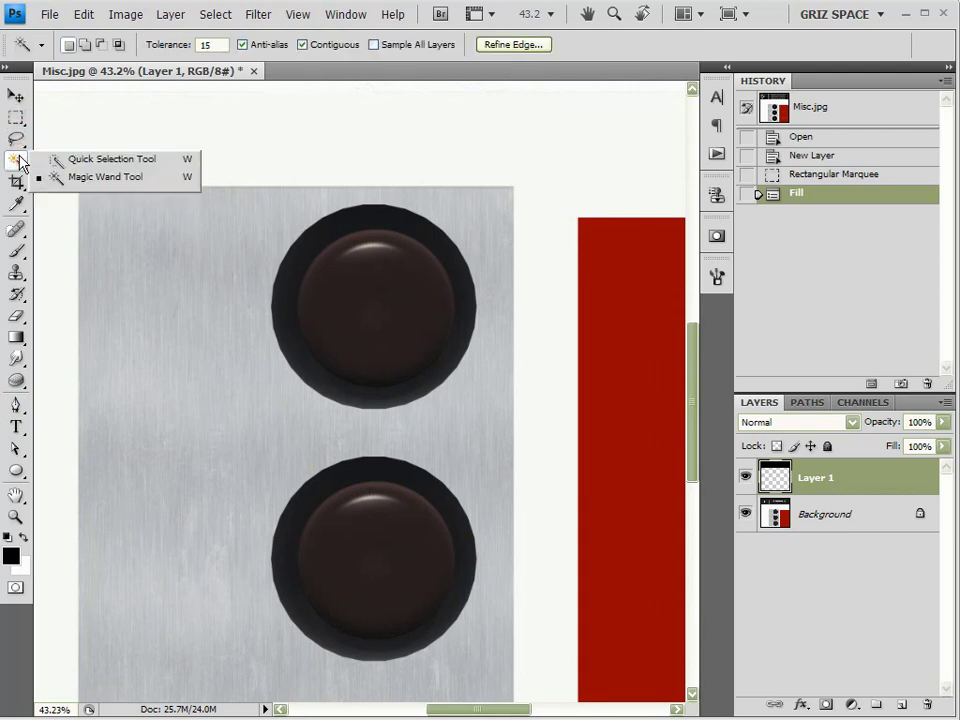
pyautogui.click(110, 178)
pyautogui.click(343, 241)
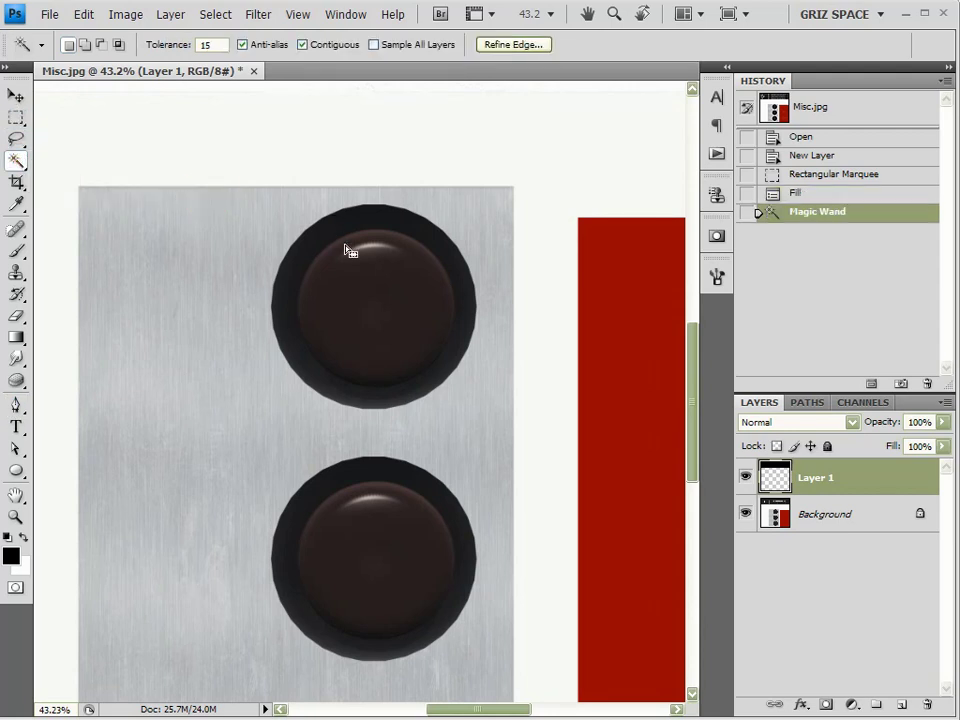
pyautogui.click(838, 515)
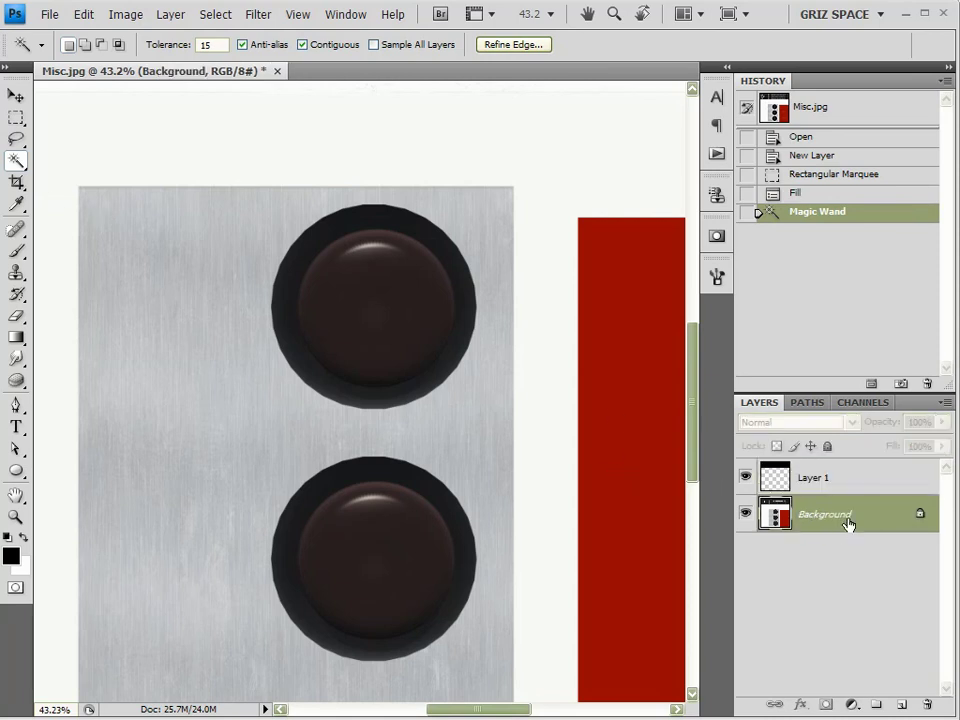
pyautogui.hotkey('ctrl', 'd')
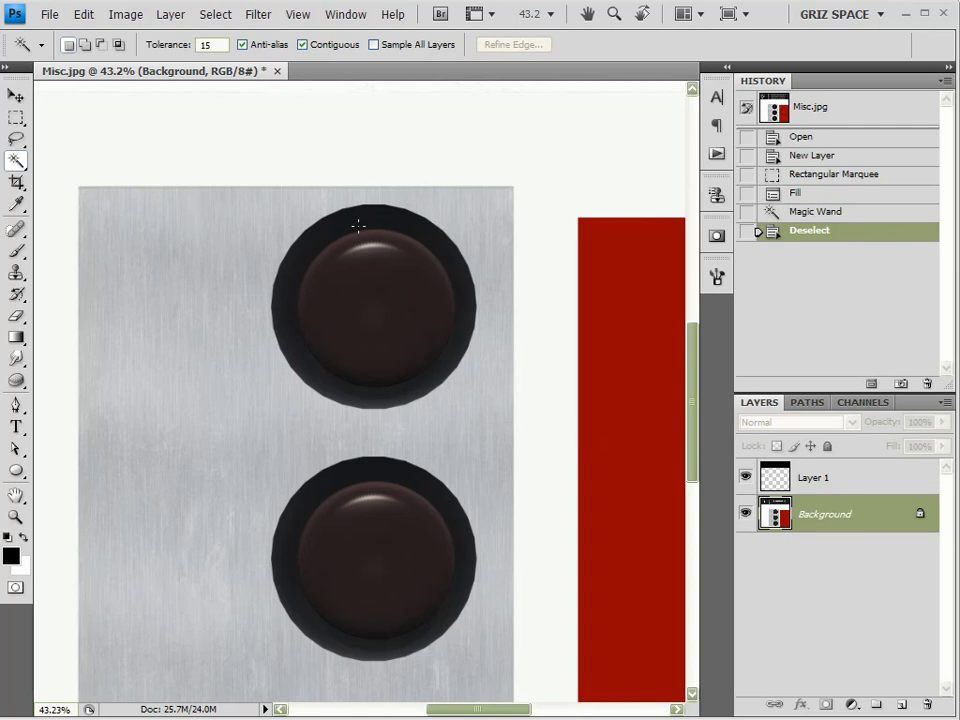
# - Retry wand selections of the button's rim and dome, then start an elliptical marquee at its edge
pyautogui.click(358, 227)
pyautogui.click(326, 272)
pyautogui.moveTo(326, 272); pyautogui.dragTo(379, 298)
pyautogui.click(360, 272)
pyautogui.click(360, 233)
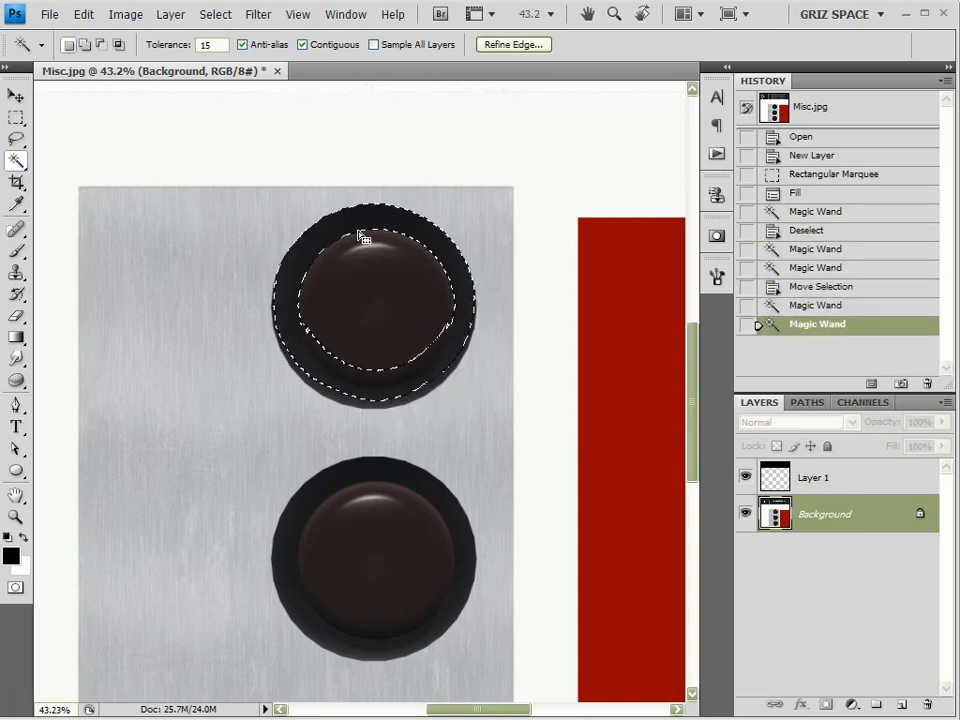
pyautogui.hotkey('ctrl', 'd')
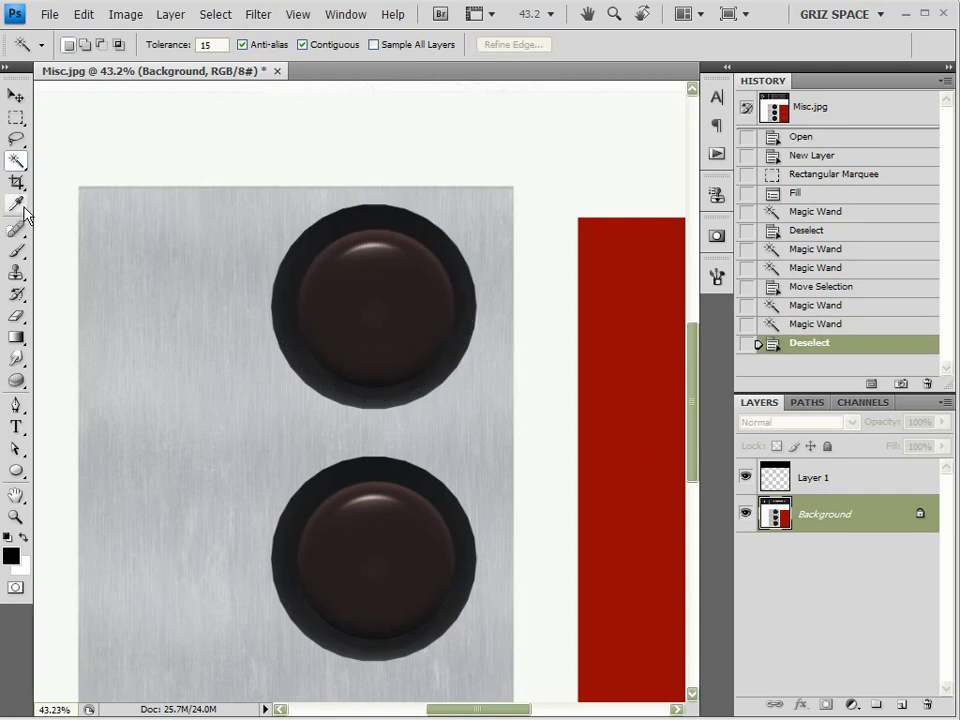
pyautogui.moveTo(16, 117); pyautogui.dragTo(90, 133)
pyautogui.moveTo(312, 230); pyautogui.dragTo(326, 246)
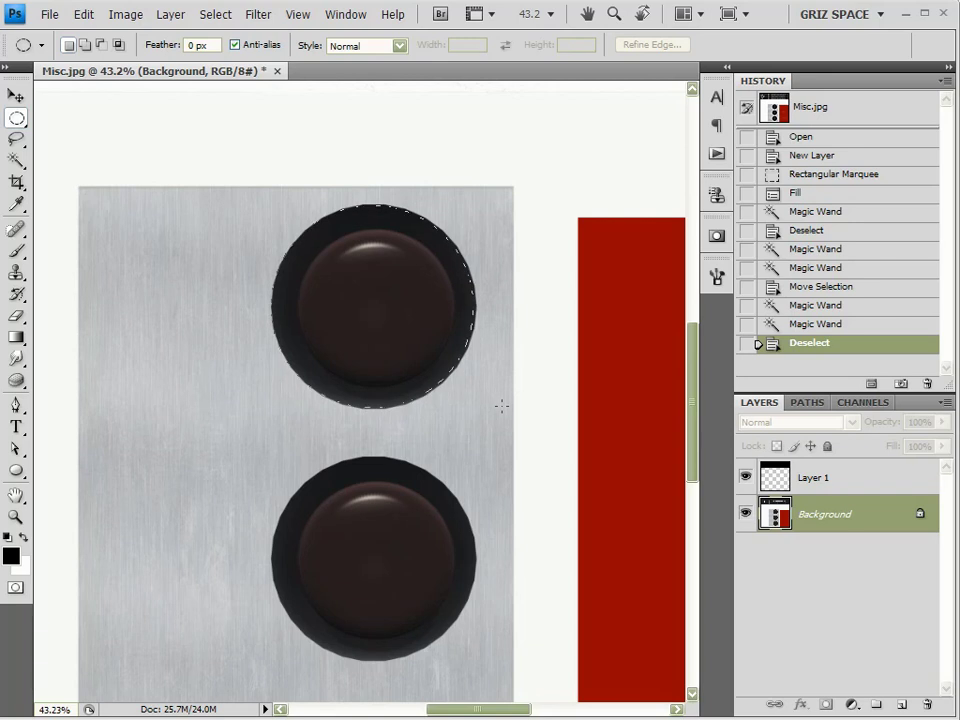
# - Complete the round selection around the top button and fill it black on a new layer
pyautogui.moveTo(502, 406); pyautogui.dragTo(503, 405)
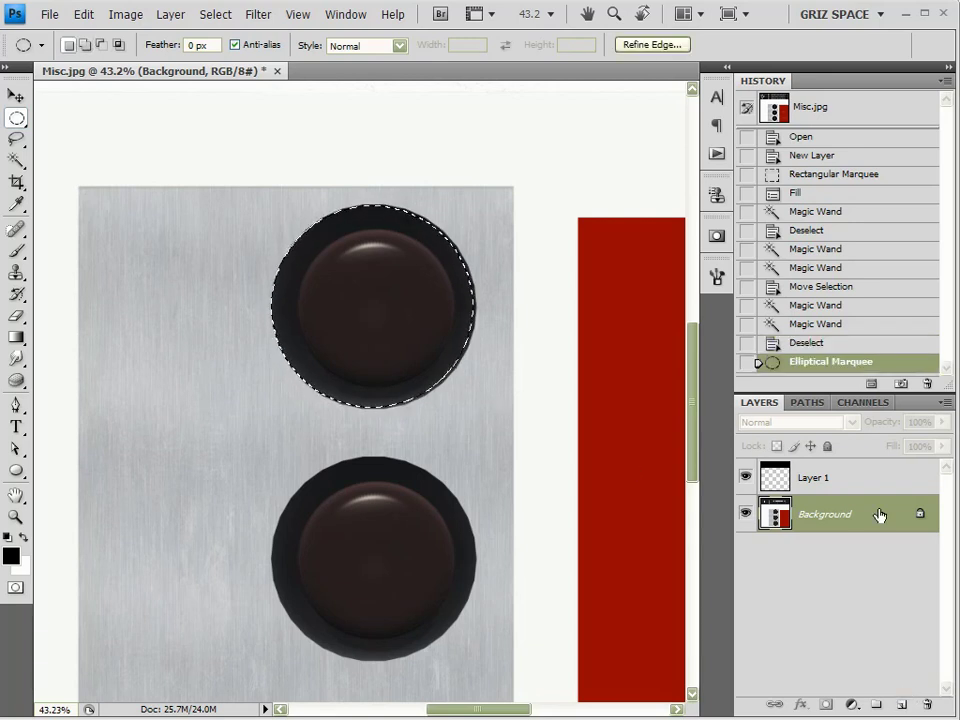
pyautogui.click(904, 706)
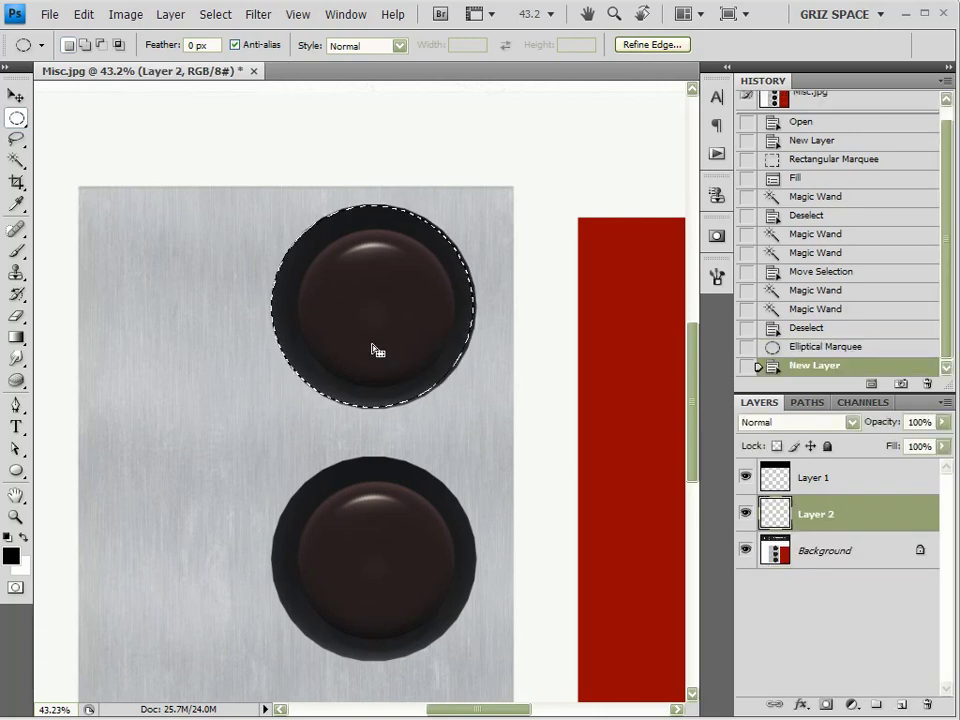
pyautogui.hotkey('alt', 'BackSpace')
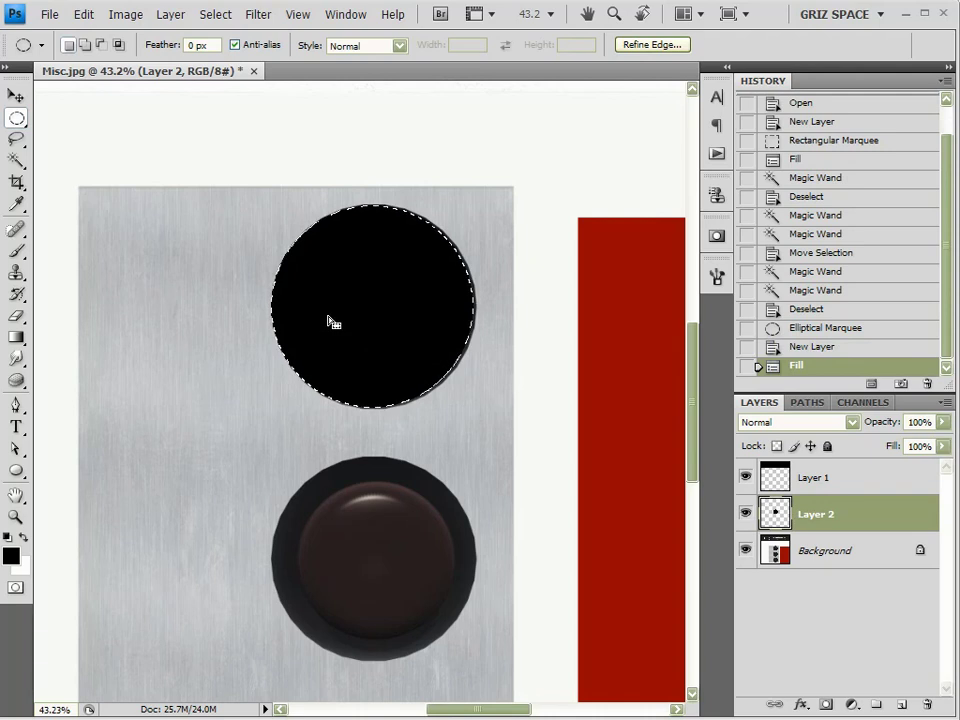
# - Duplicate the black circle and align it over the lower button at 33% opacity, then restore full opacity
pyautogui.click(18, 97)
pyautogui.click(893, 509)
pyautogui.moveTo(905, 706); pyautogui.dragTo(905, 706)
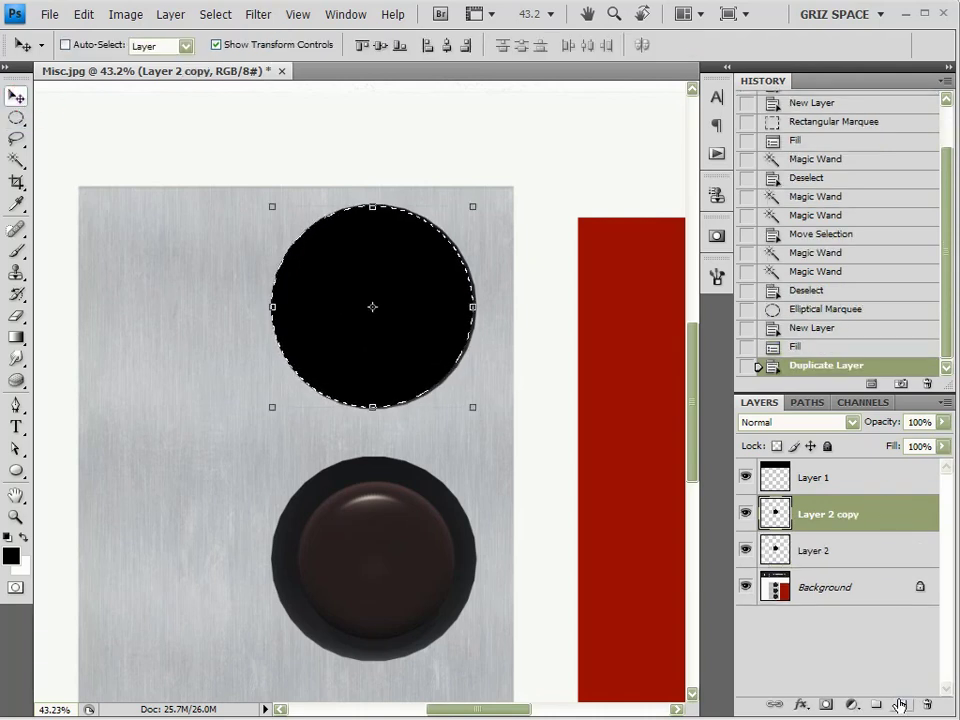
pyautogui.hotkey('ctrl', 'd')
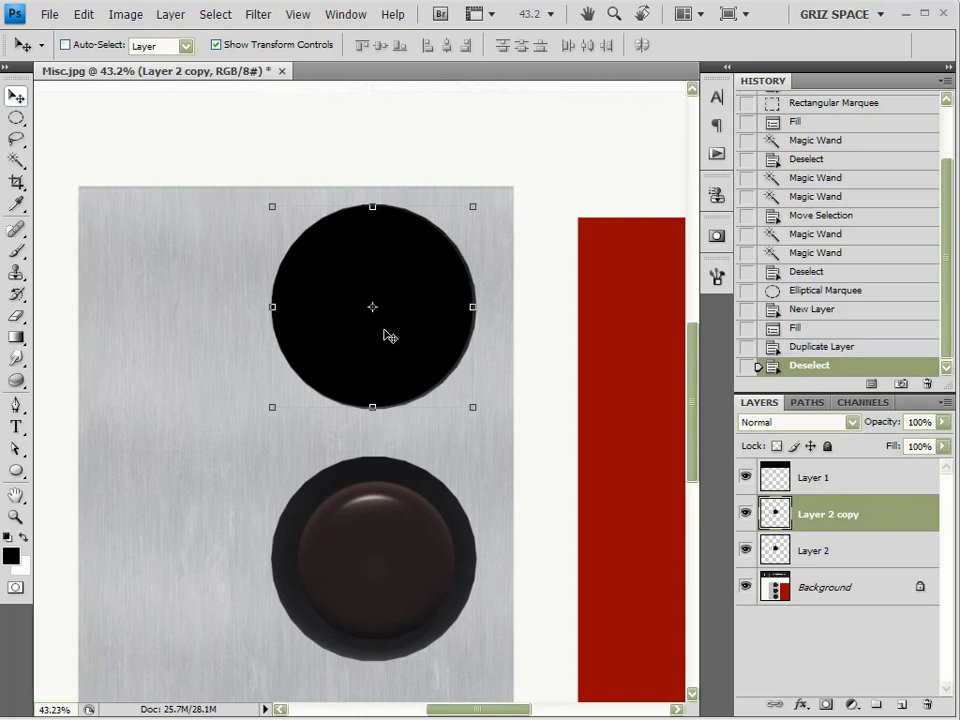
pyautogui.moveTo(388, 332); pyautogui.dragTo(396, 576)
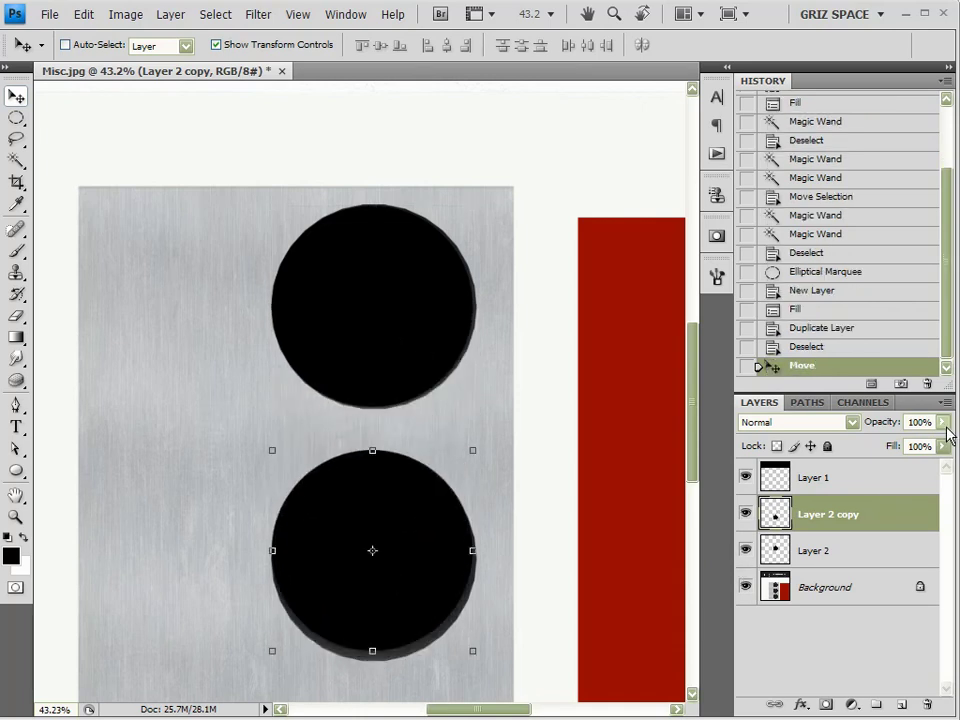
pyautogui.moveTo(942, 421); pyautogui.dragTo(882, 447)
pyautogui.click(360, 493)
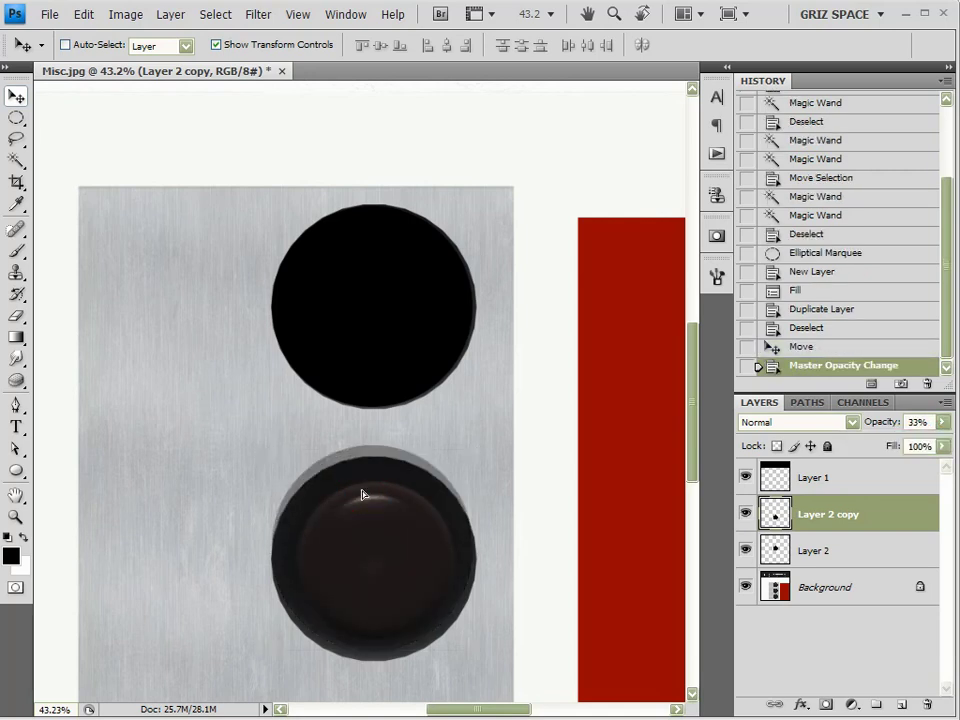
pyautogui.click(364, 509)
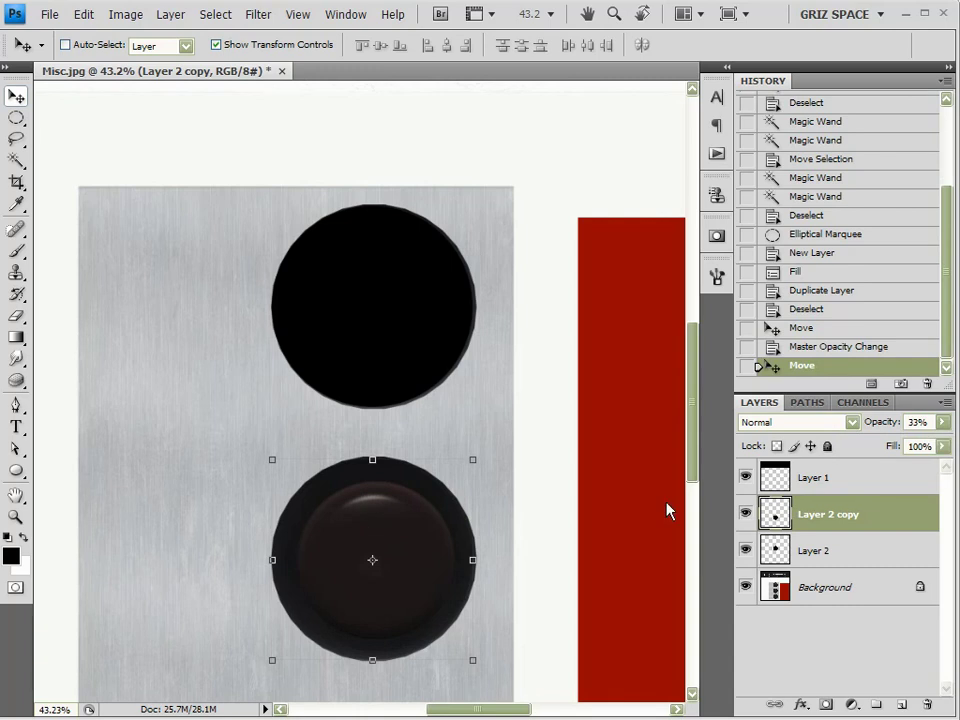
pyautogui.click(943, 422)
pyautogui.moveTo(882, 446); pyautogui.dragTo(948, 443)
pyautogui.moveTo(693, 410); pyautogui.dragTo(690, 470)
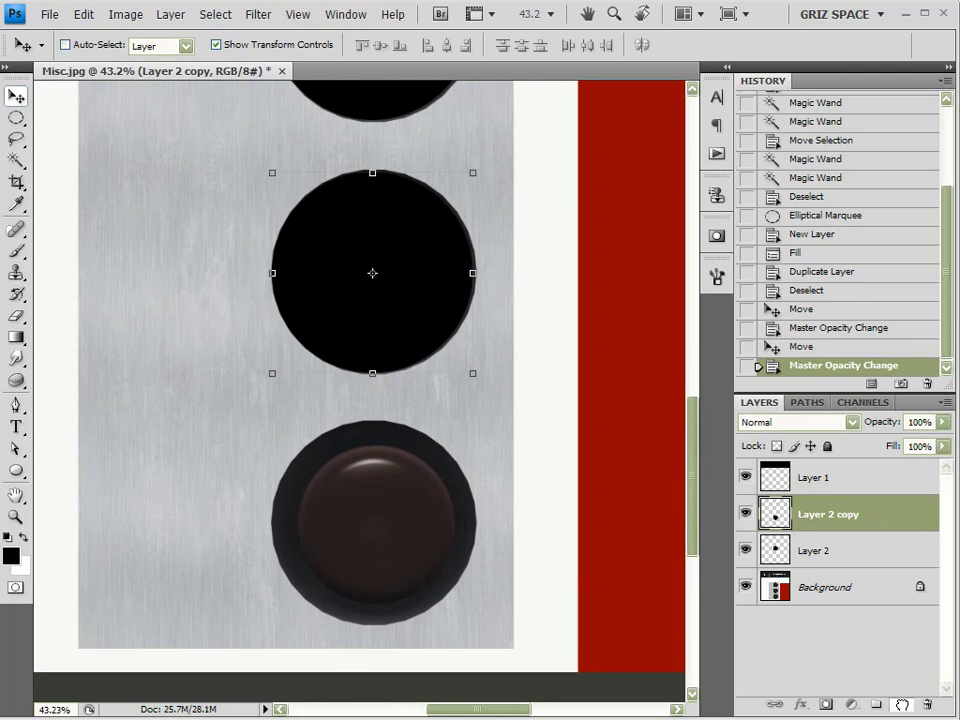
# - Duplicate again and align a third black circle over the bottom button, restoring it to solid black
pyautogui.hotkey('ctrl', 'j')
pyautogui.moveTo(396, 321); pyautogui.dragTo(386, 561)
pyautogui.click(942, 422)
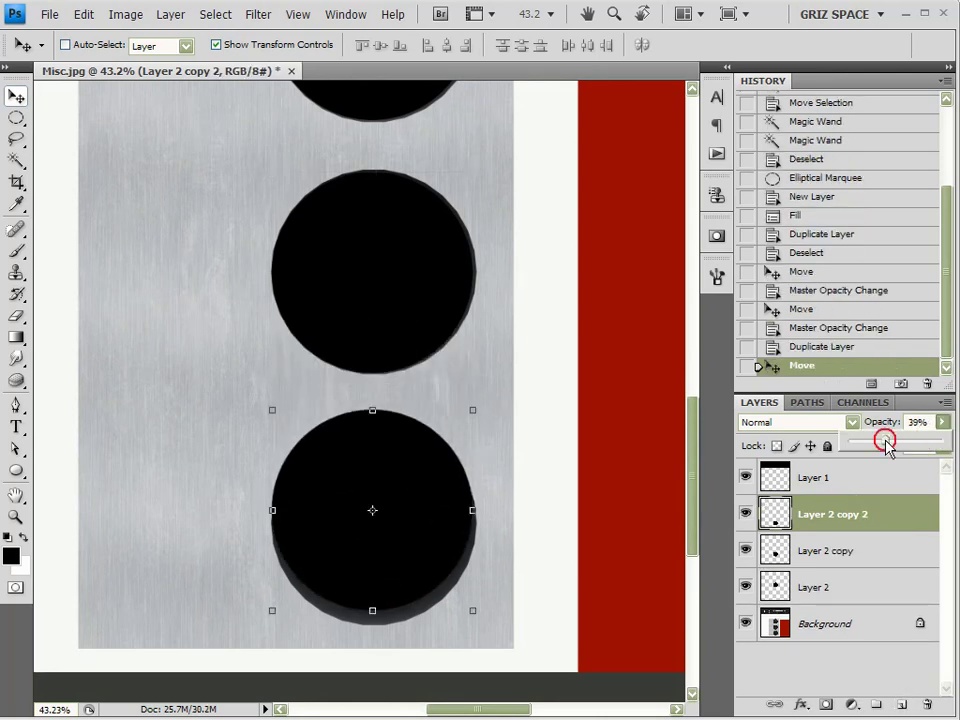
pyautogui.moveTo(930, 438); pyautogui.dragTo(883, 439)
pyautogui.moveTo(392, 456); pyautogui.dragTo(392, 467)
pyautogui.click(944, 422)
pyautogui.moveTo(887, 440); pyautogui.dragTo(946, 440)
# - Add Layer 3 just above Background and fill it with white
pyautogui.click(848, 620)
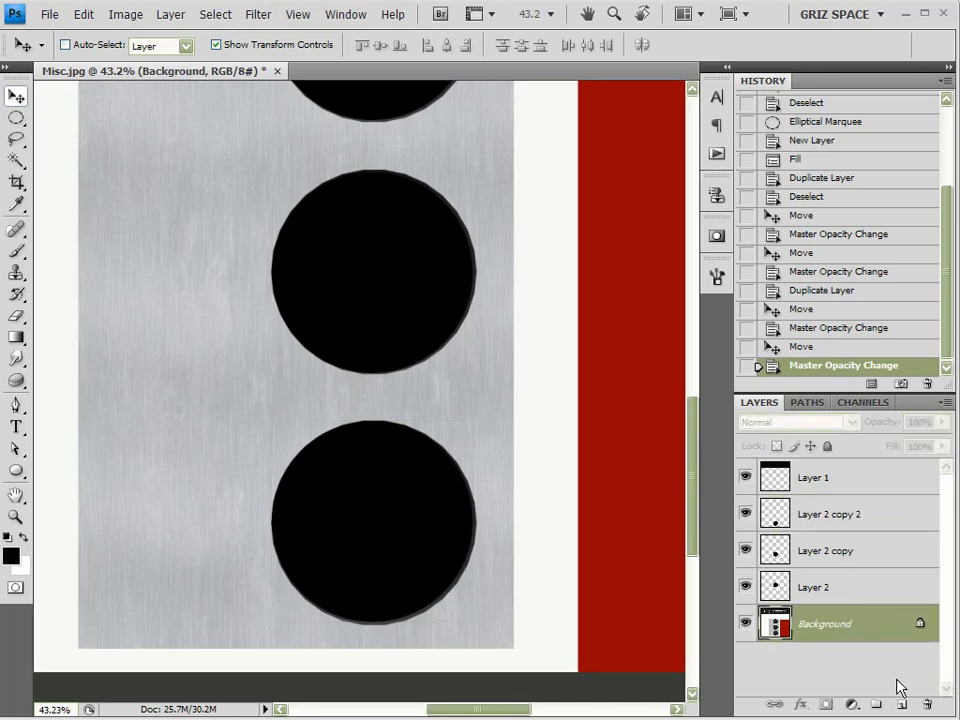
pyautogui.click(905, 705)
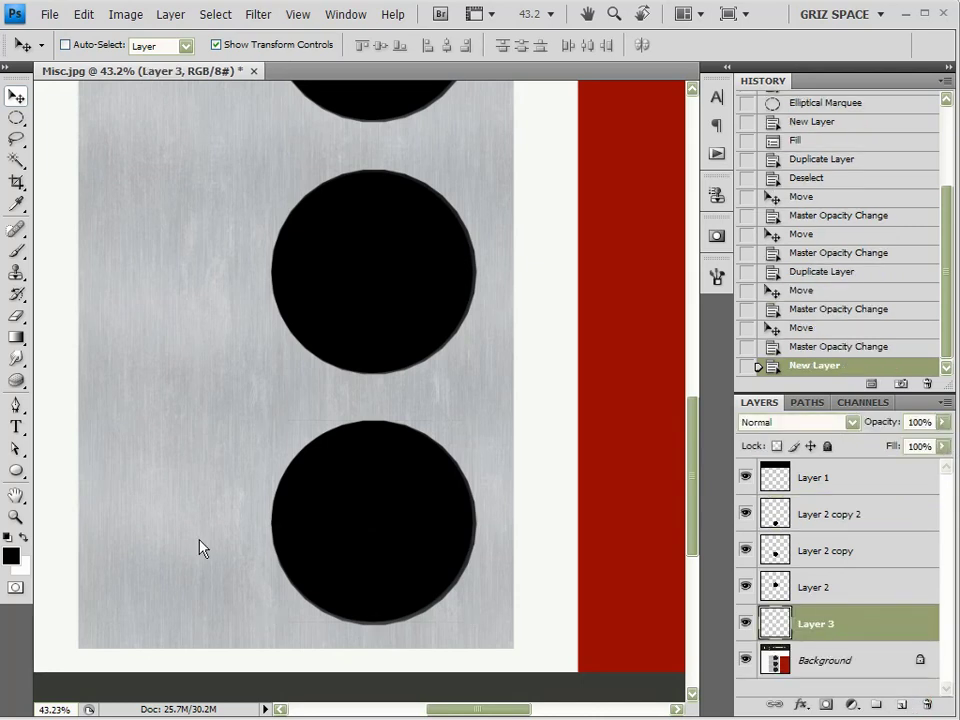
pyautogui.click(24, 539)
pyautogui.hotkey('alt', 'BackSpace')
pyautogui.keyDown('alt'); pyautogui.scroll(-5, 403, 396); pyautogui.keyUp('alt')
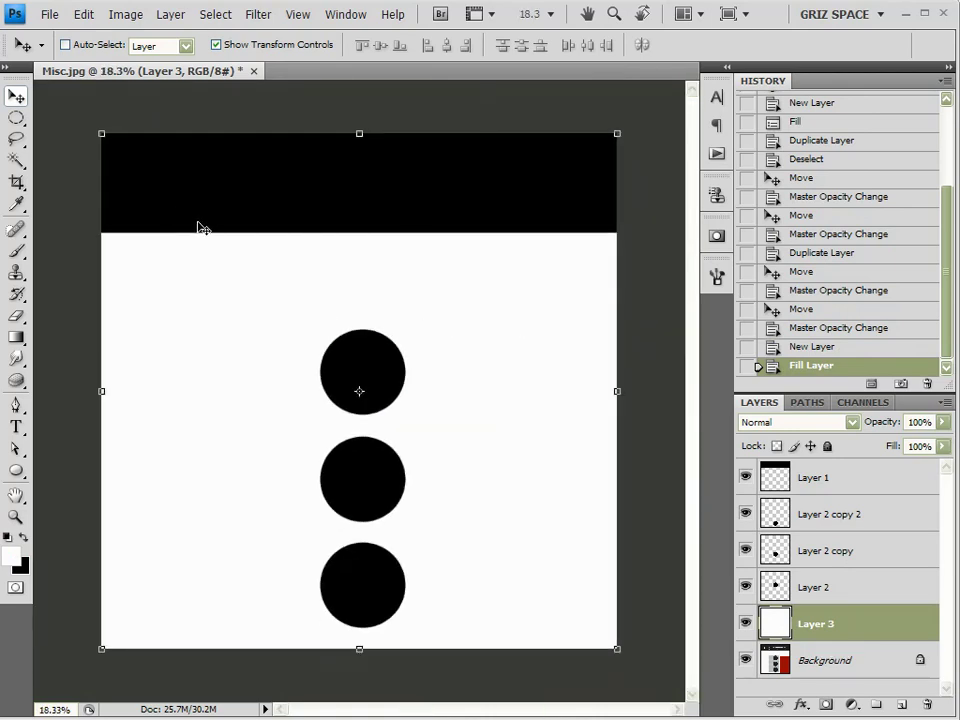
# - Save the mask as JPEG 'test alpha map' at quality 5 (Medium), then close Photoshop
pyautogui.click(48, 15)
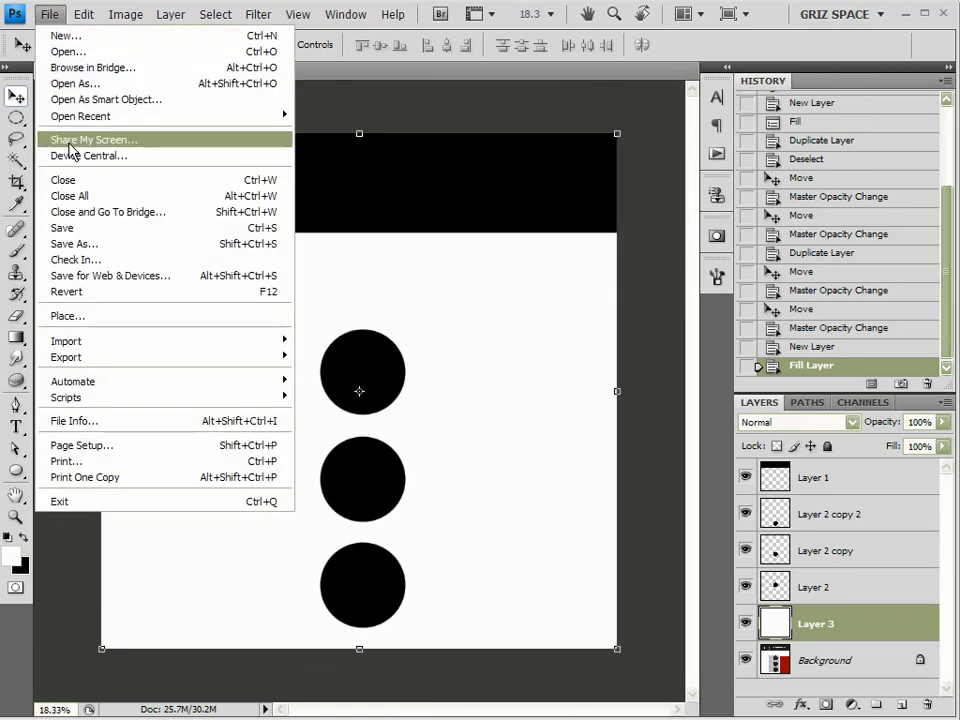
pyautogui.click(77, 244)
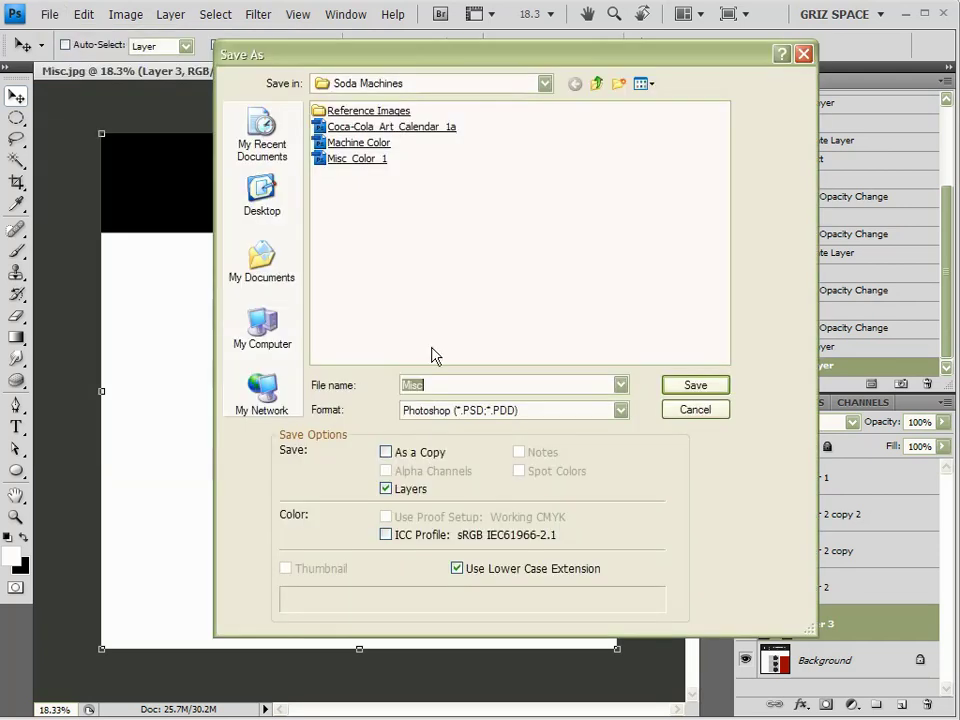
pyautogui.click(471, 409)
pyautogui.click(432, 443)
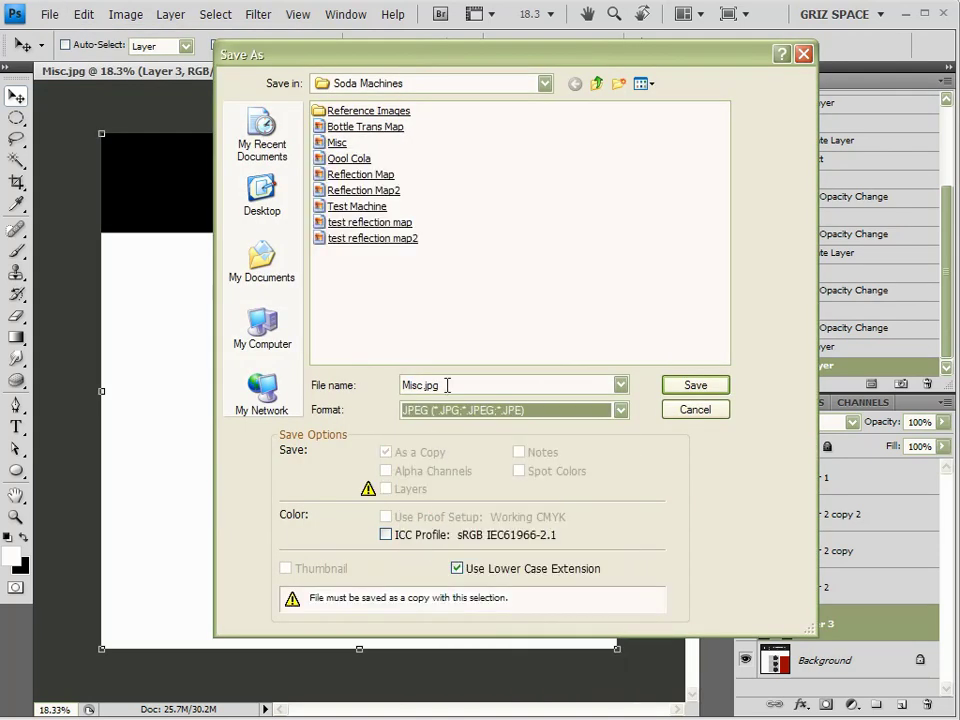
pyautogui.click(301, 382)
pyautogui.write('test r')
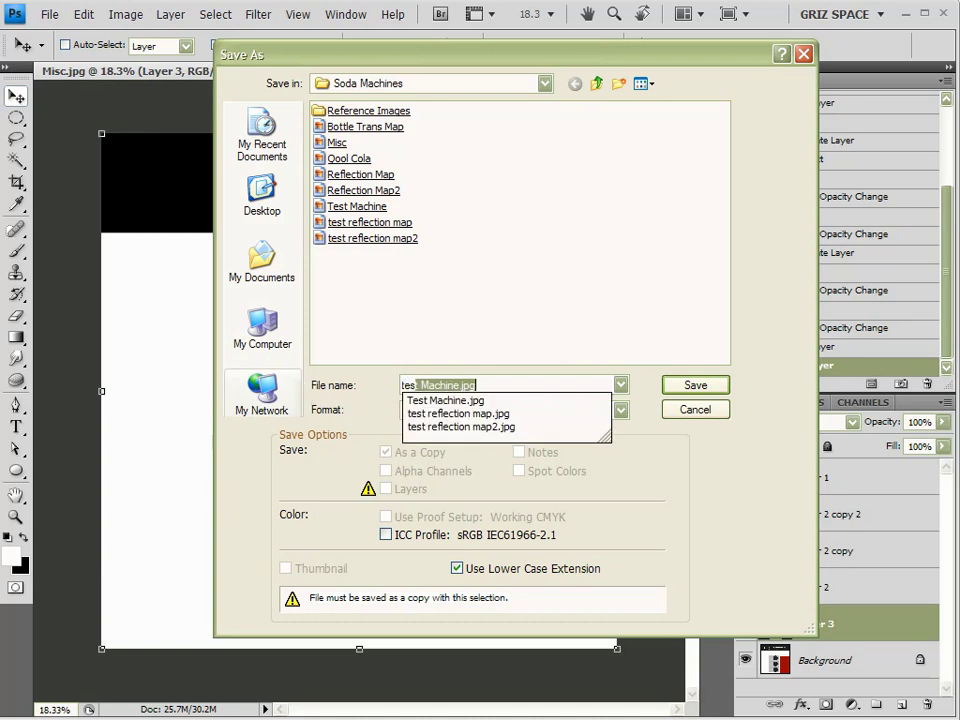
pyautogui.press('BackSpace')
pyautogui.press('BackSpace')
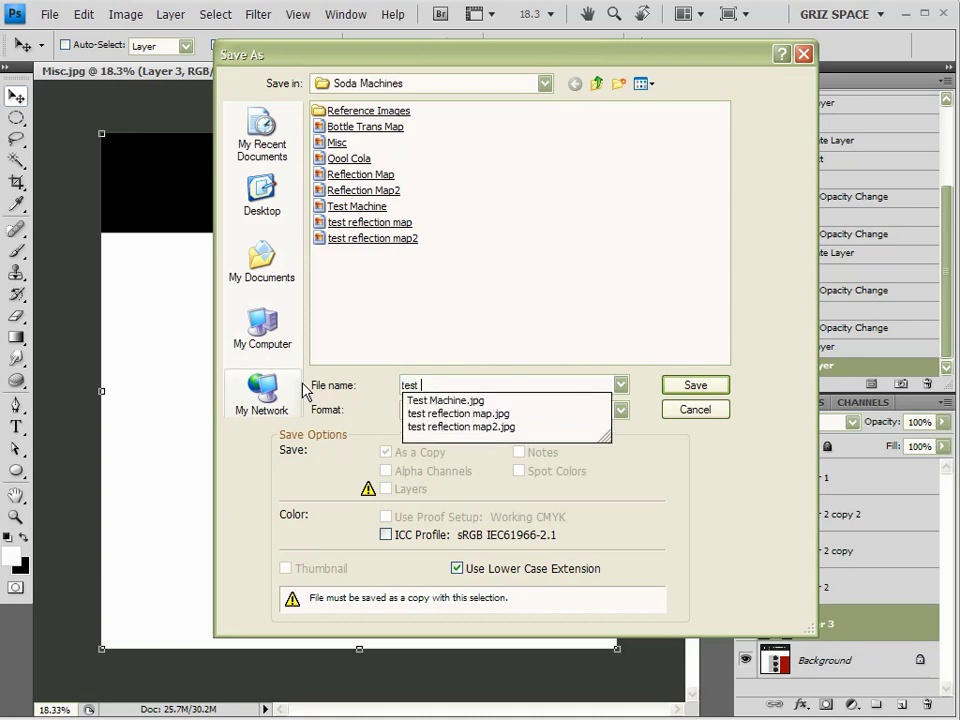
pyautogui.write('alph')
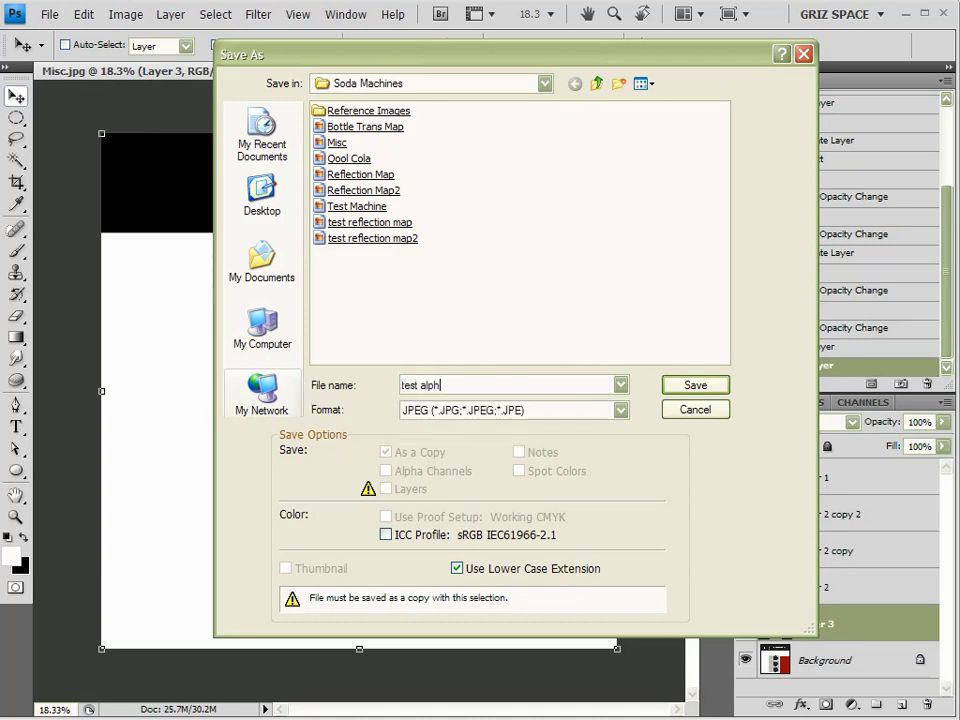
pyautogui.write('a ma')
pyautogui.press('Return')
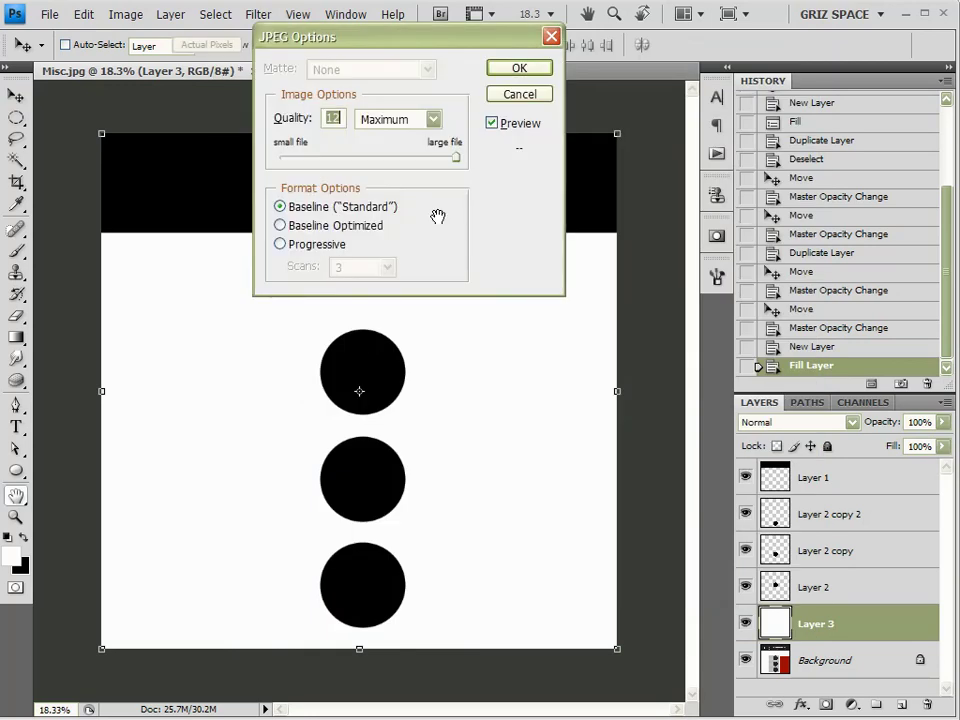
pyautogui.moveTo(455, 157); pyautogui.dragTo(317, 157)
pyautogui.click(522, 67)
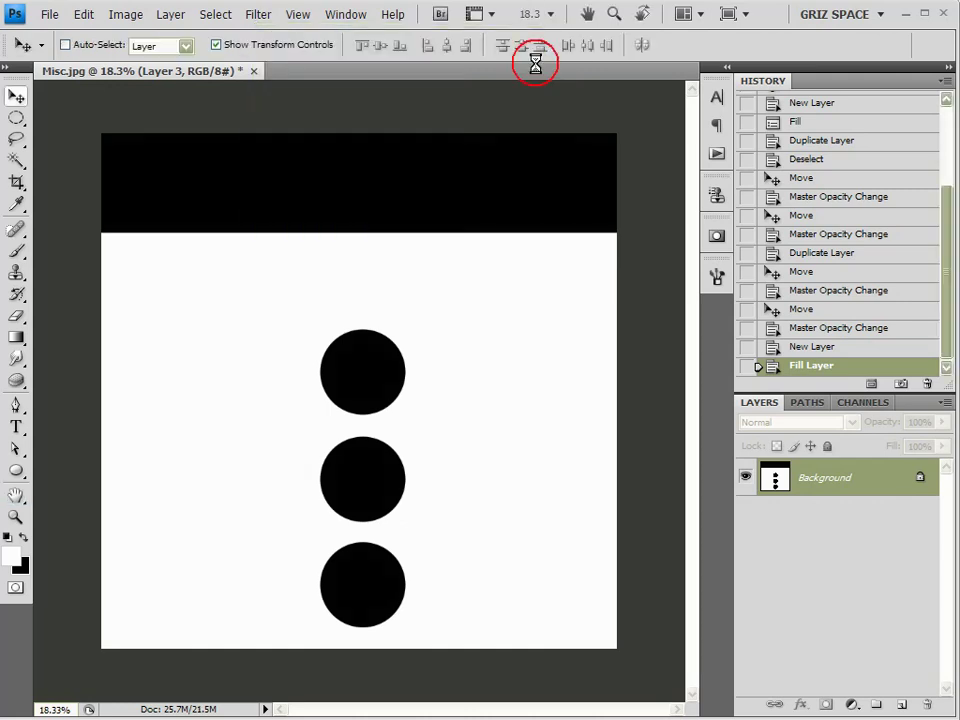
pyautogui.click(944, 13)
# - Discard Misc.jpg changes, return to Vue, and enable Variable reflectivity on the Default chrome material
pyautogui.click(477, 295)
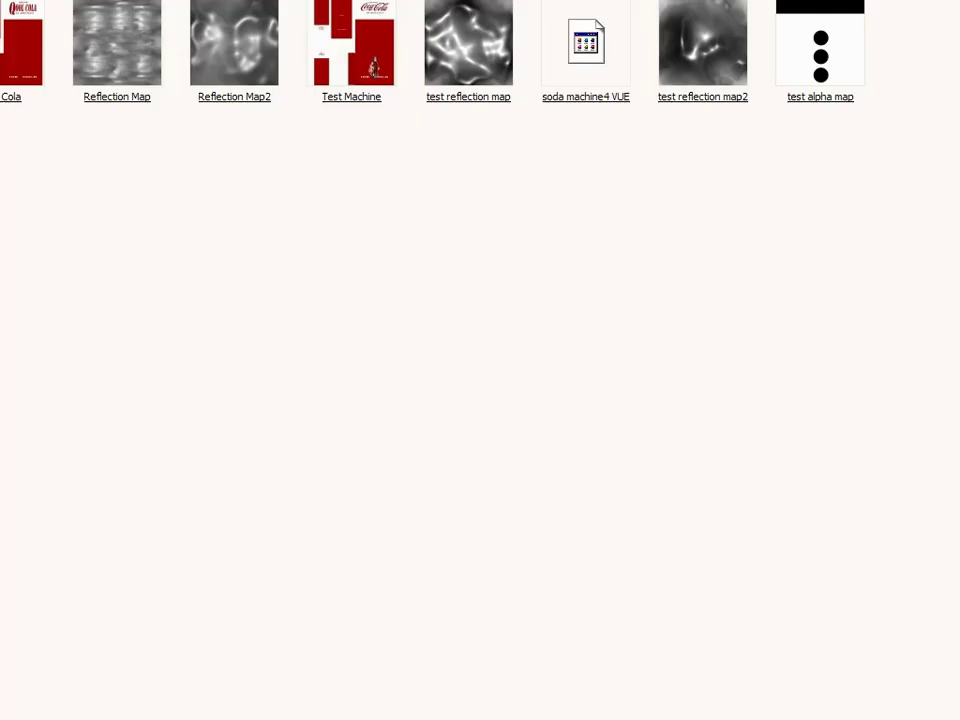
pyautogui.hotkey('alt', 'Tab')
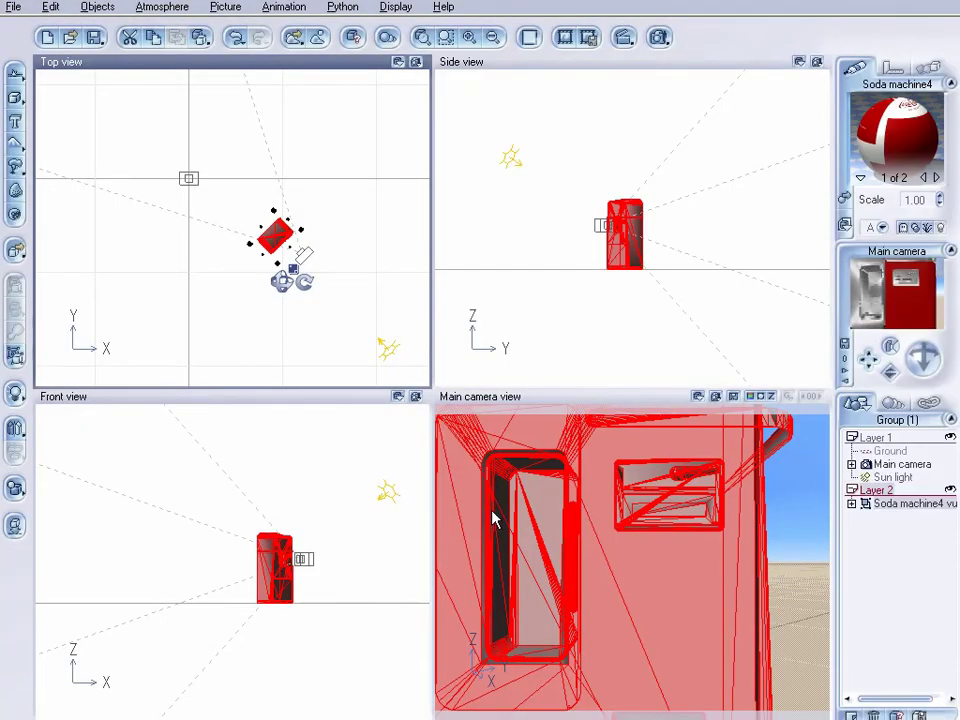
pyautogui.click(293, 37)
pyautogui.doubleClick(425, 248)
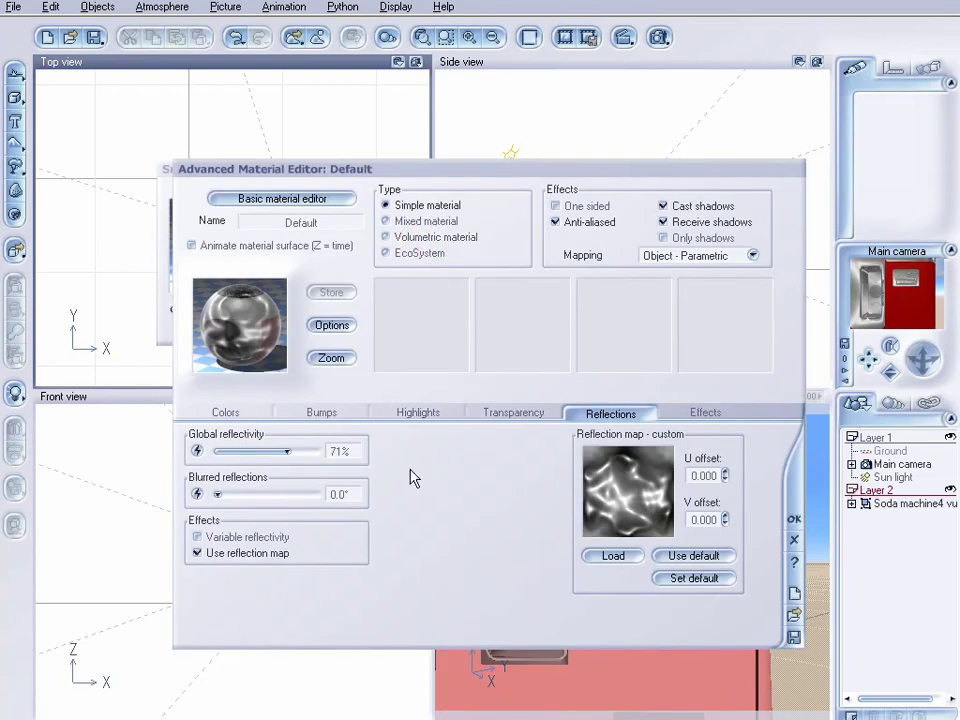
pyautogui.click(198, 538)
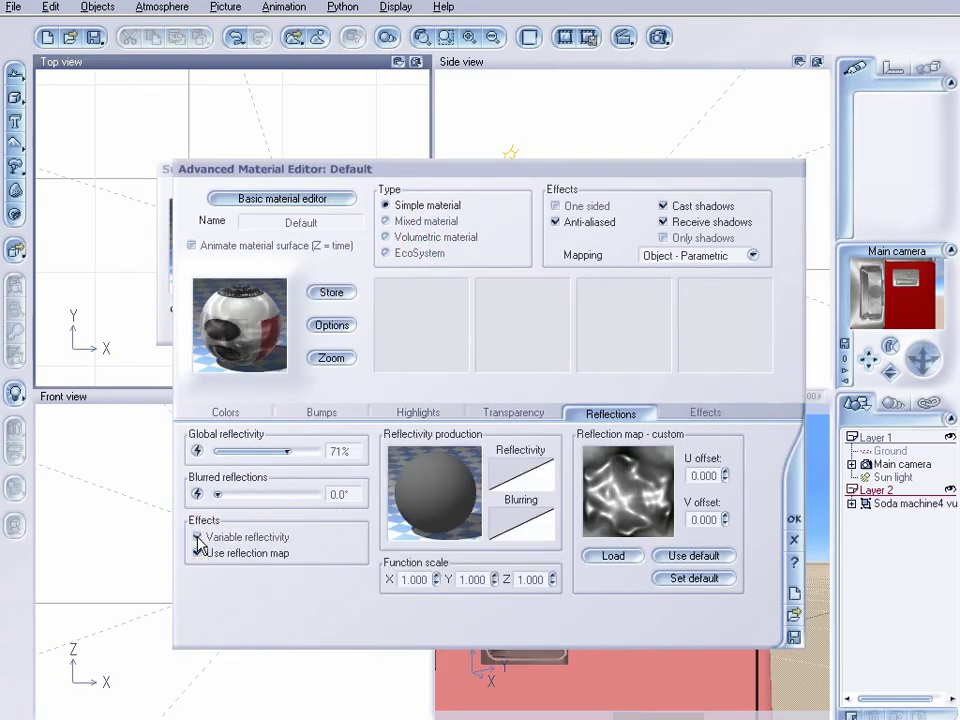
# - In the Reflectivity production function, add a Texture Map node and connect it to Reflection
pyautogui.rightClick(446, 483)
pyautogui.click(466, 495)
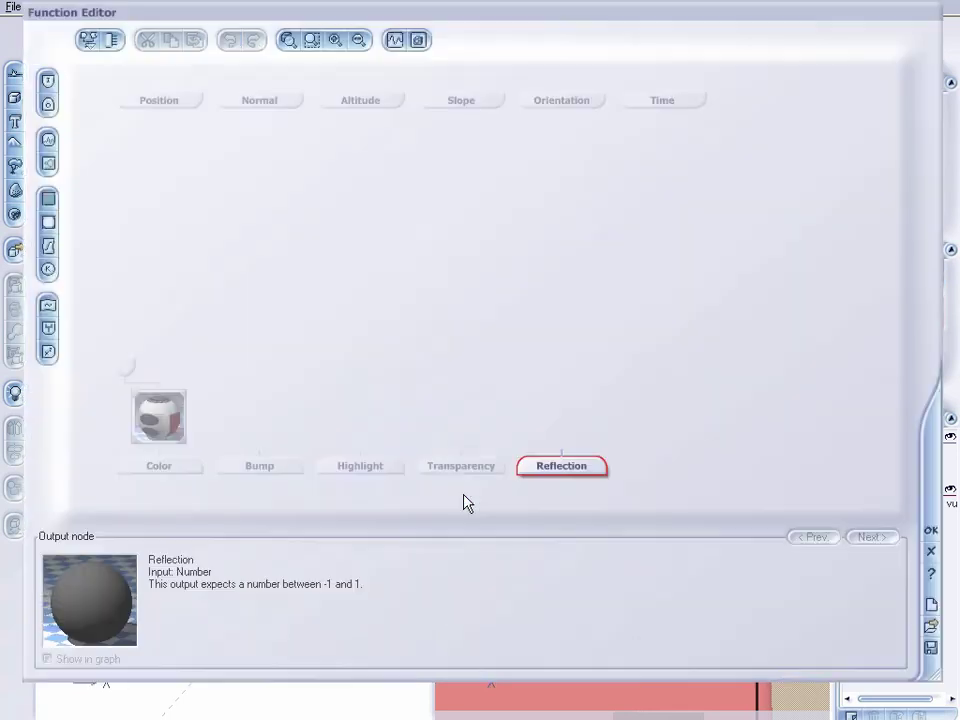
pyautogui.click(583, 318)
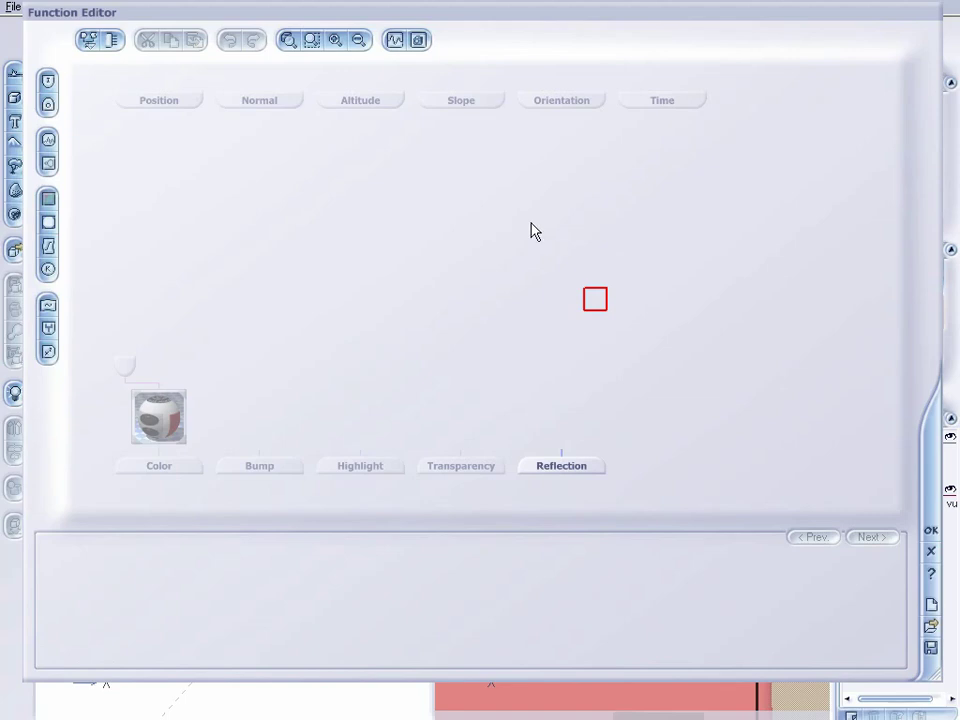
pyautogui.click(48, 224)
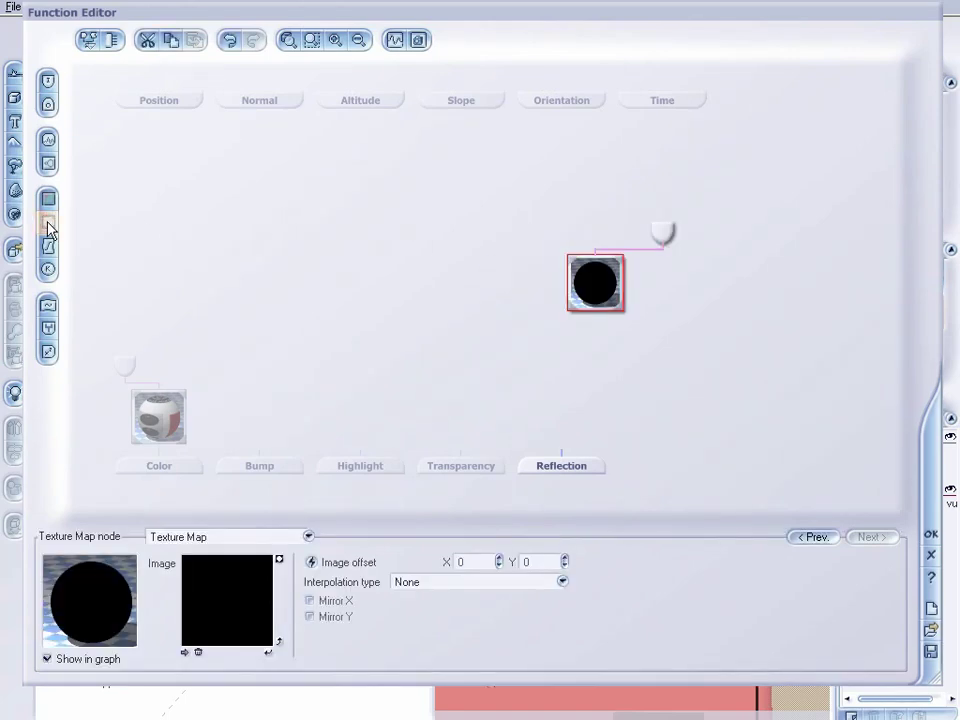
pyautogui.moveTo(563, 458); pyautogui.dragTo(594, 283)
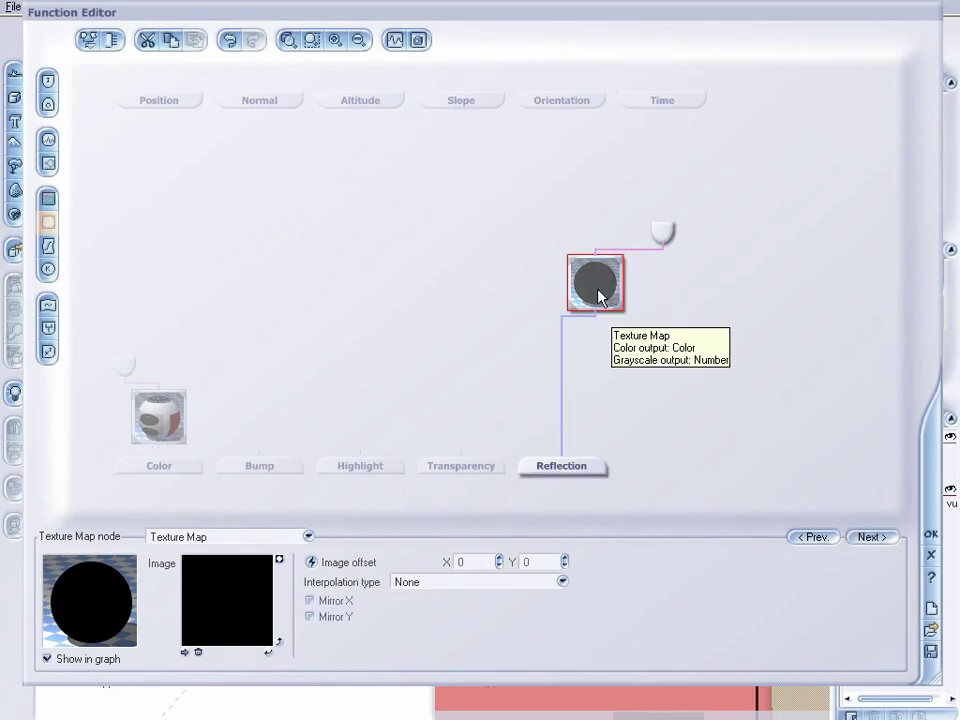
# - Load the test alpha map image into the Texture Map node, replacing the test reflection map, and accept
pyautogui.click(184, 653)
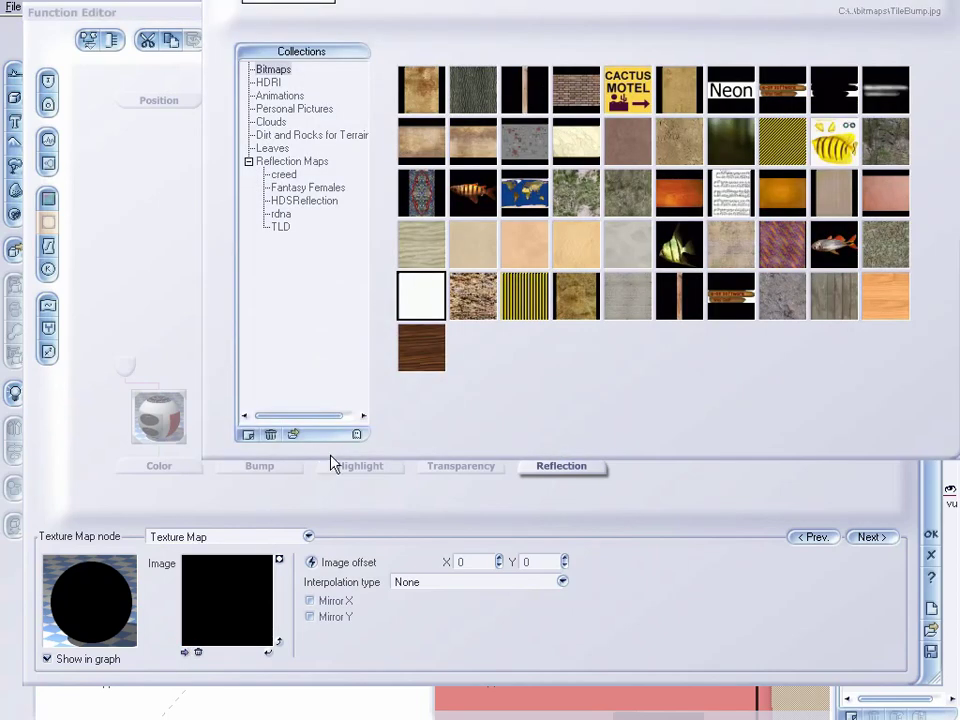
pyautogui.click(297, 437)
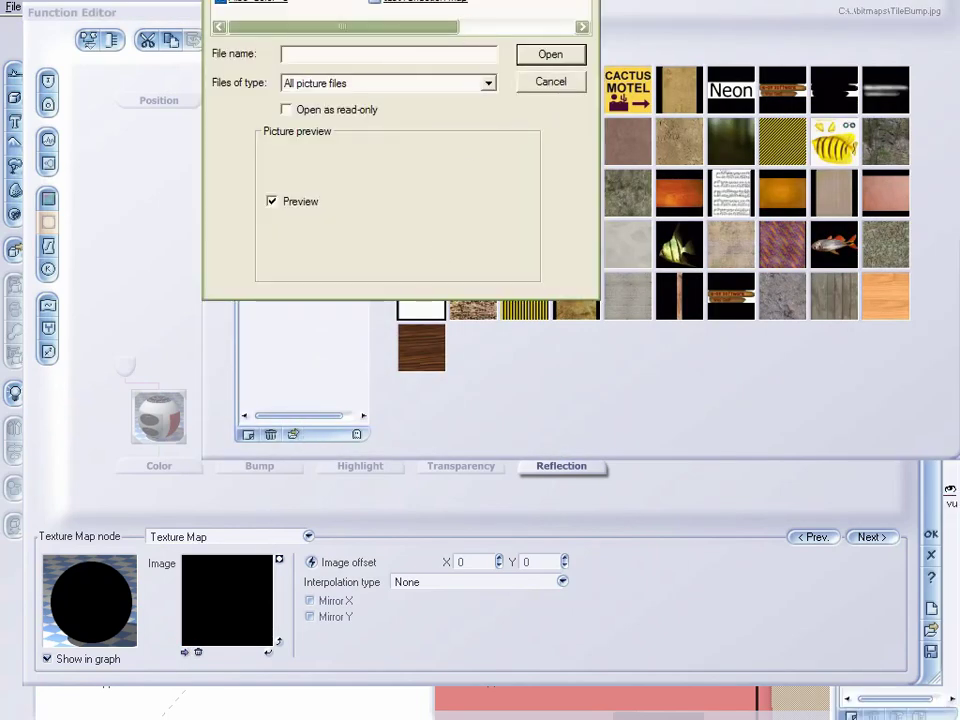
pyautogui.doubleClick(350, 22)
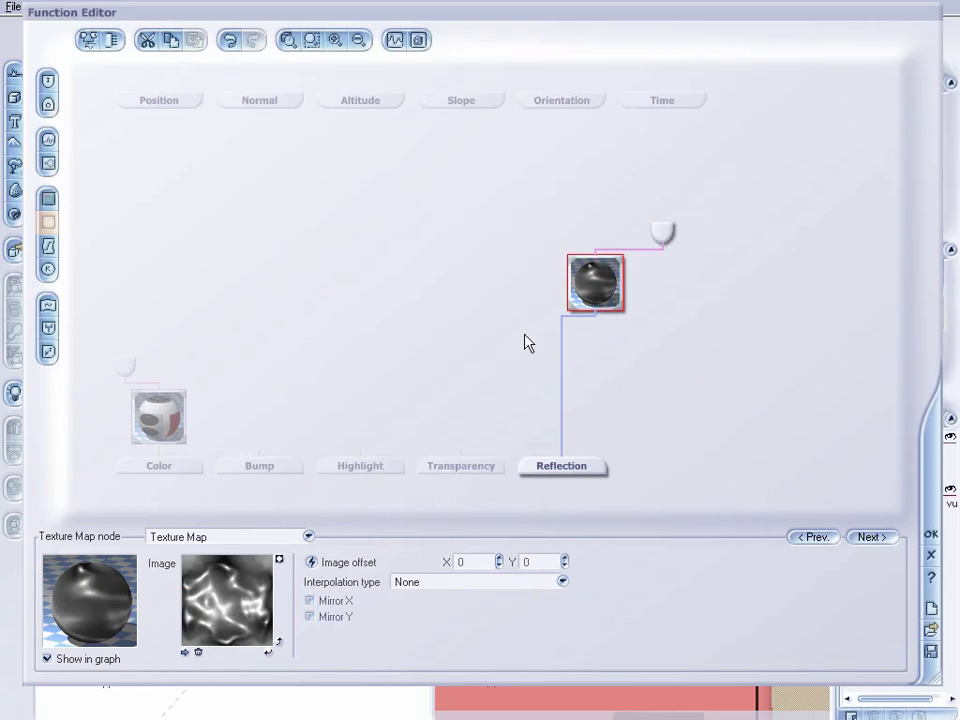
pyautogui.click(186, 652)
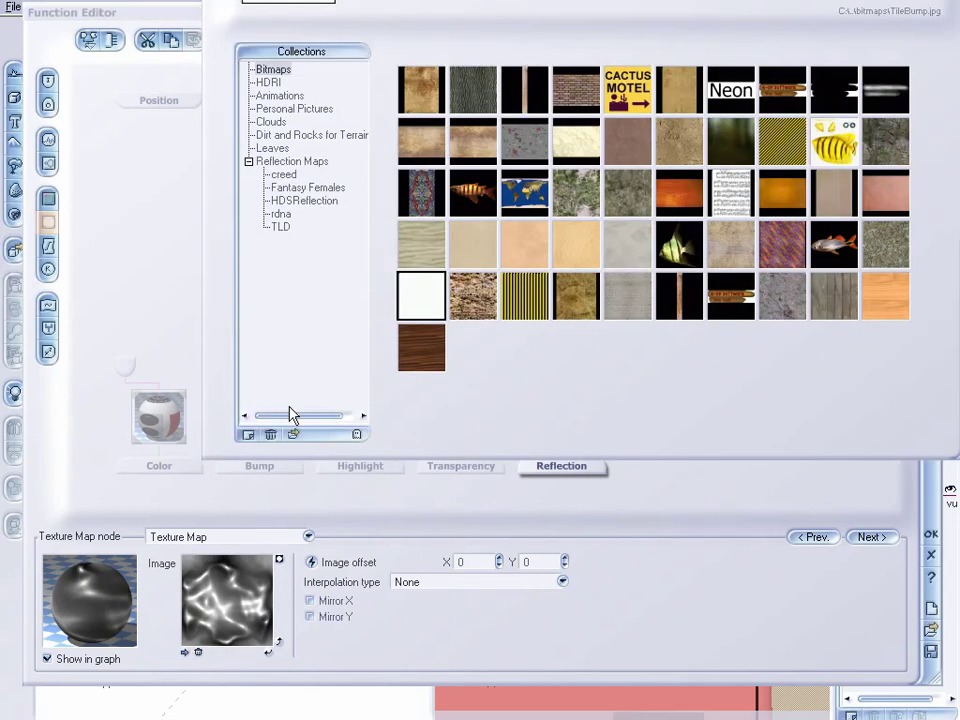
pyautogui.click(292, 437)
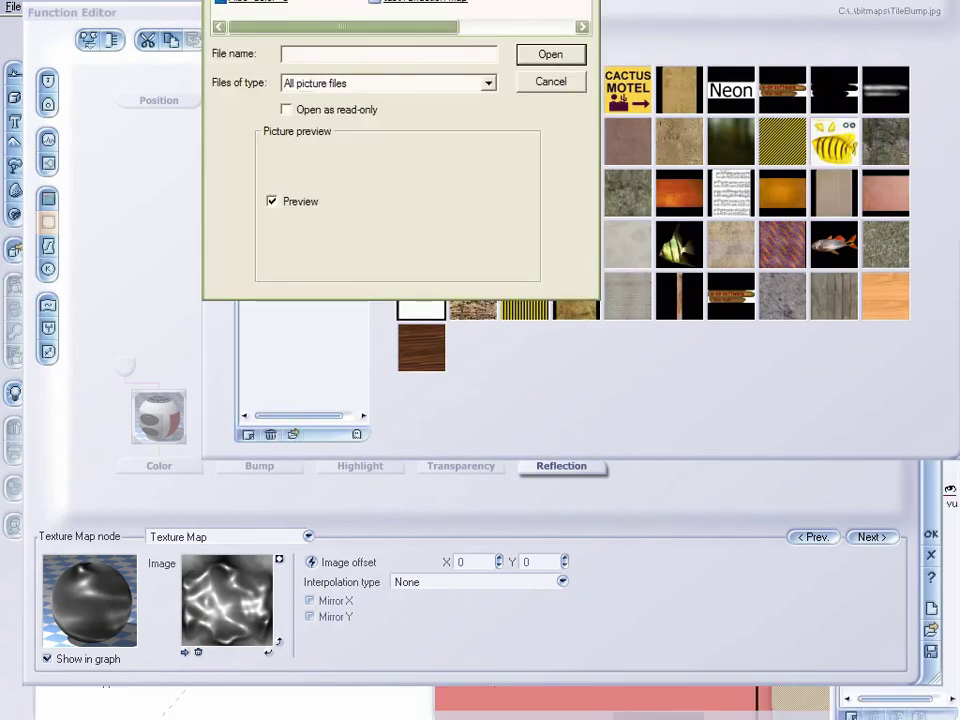
pyautogui.doubleClick(300, 2)
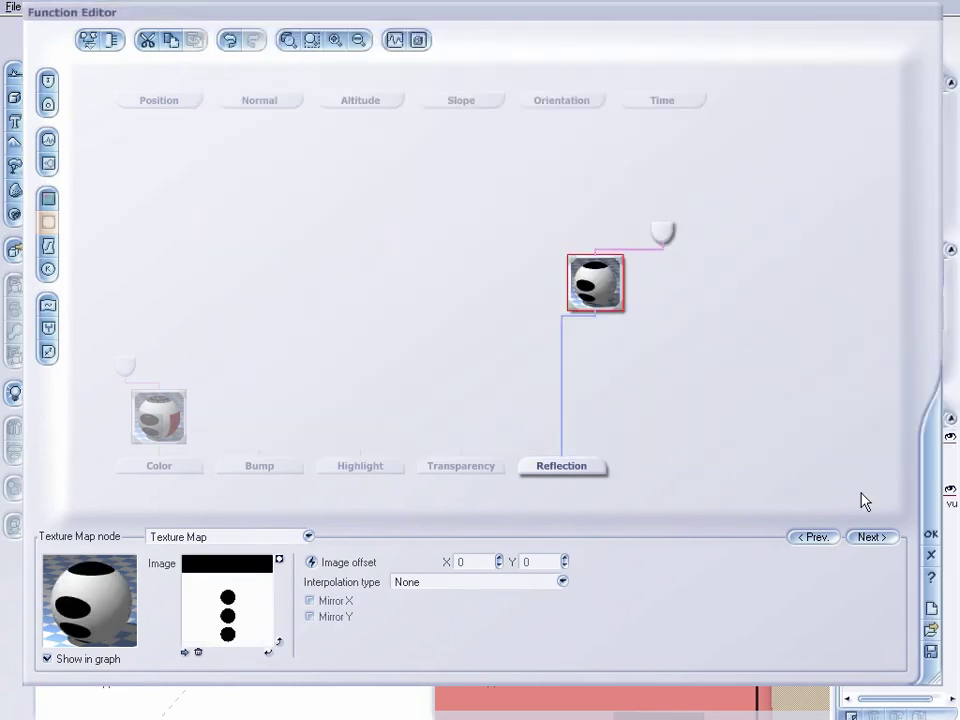
pyautogui.click(931, 534)
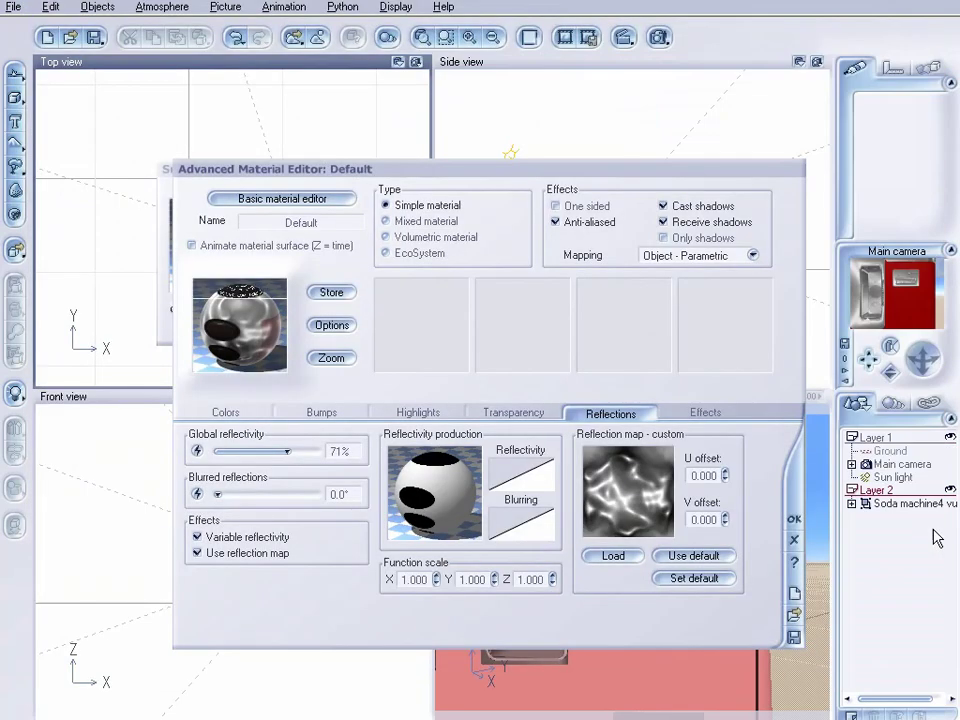
# - Close the material editor and materials summary, inspect the coin-plate close-up render, then dismiss it
pyautogui.click(789, 517)
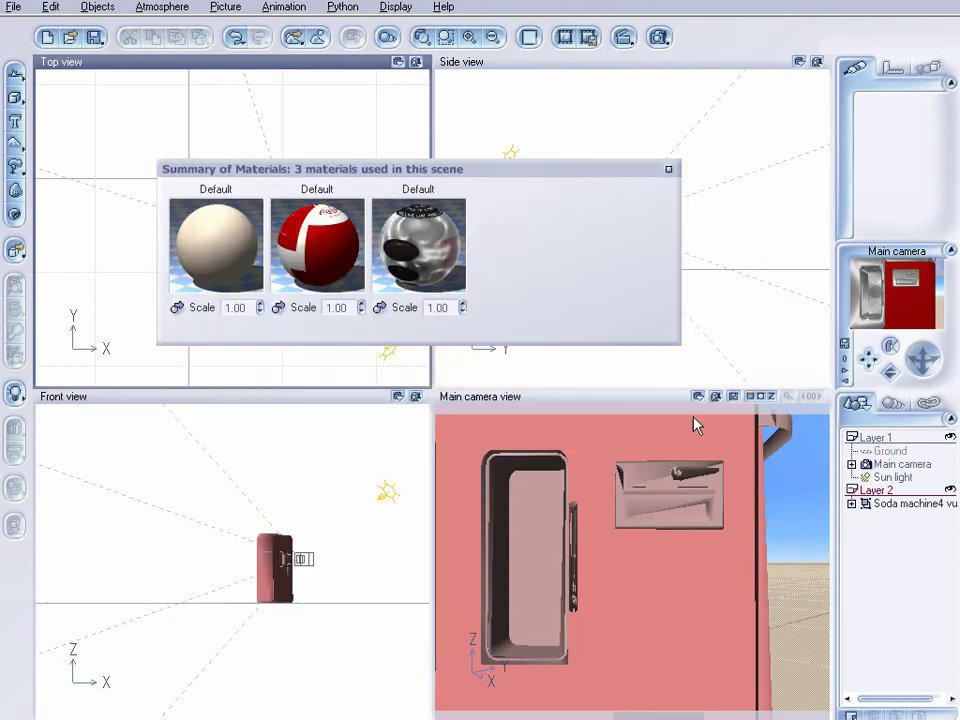
pyautogui.click(668, 170)
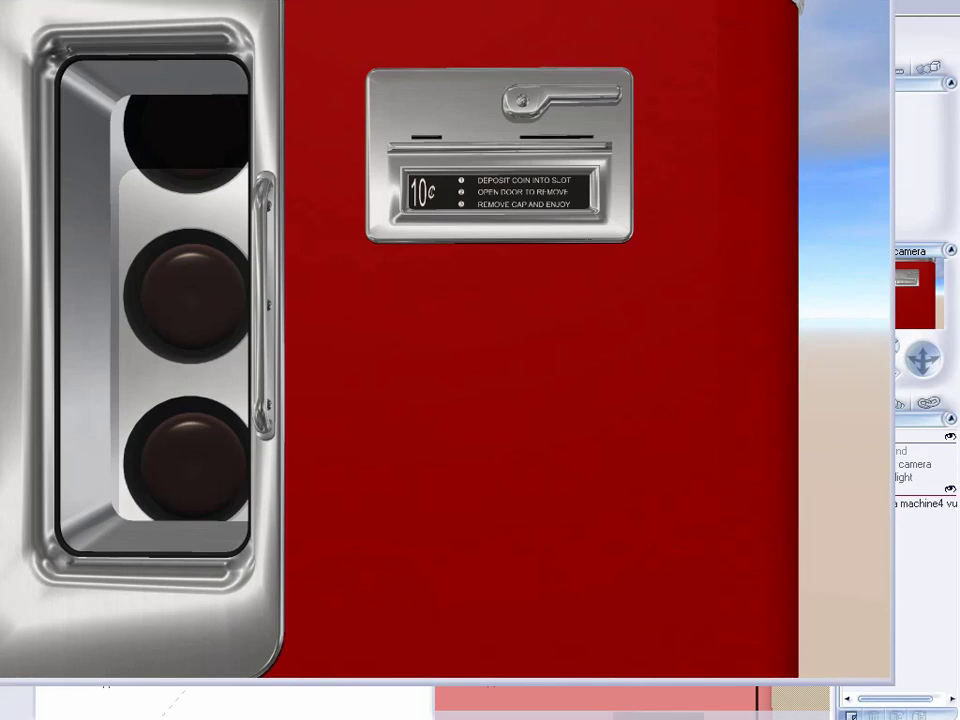
pyautogui.moveTo(403, 168)
pyautogui.mouseDown()
pyautogui.moveTo(428, 215)
pyautogui.moveTo(596, 221)
pyautogui.moveTo(601, 202)
pyautogui.moveTo(596, 172)
pyautogui.moveTo(416, 166)
pyautogui.mouseUp()
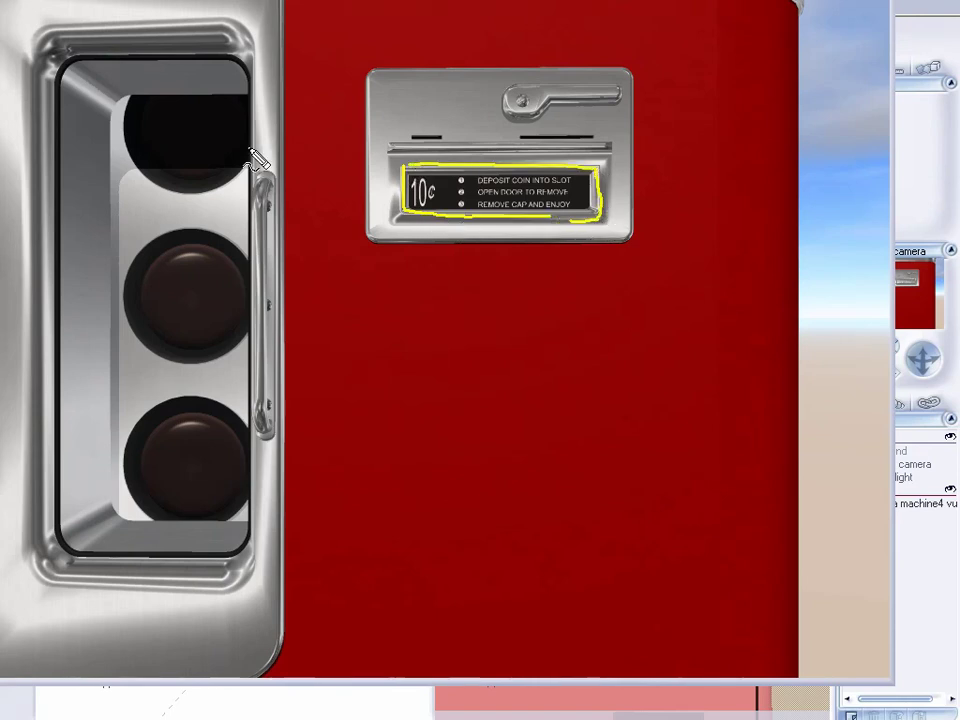
pyautogui.moveTo(155, 77)
pyautogui.mouseDown()
pyautogui.moveTo(229, 185)
pyautogui.moveTo(212, 70)
pyautogui.mouseUp()
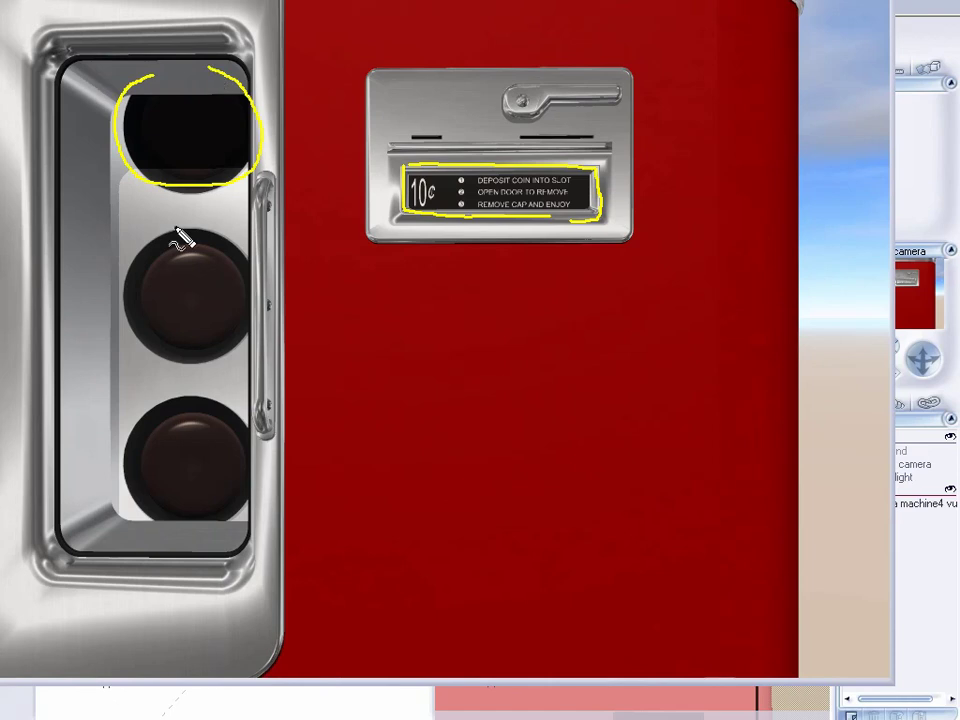
pyautogui.moveTo(176, 229)
pyautogui.mouseDown()
pyautogui.moveTo(165, 347)
pyautogui.moveTo(182, 232)
pyautogui.mouseUp()
pyautogui.moveTo(168, 380)
pyautogui.mouseDown()
pyautogui.moveTo(172, 521)
pyautogui.moveTo(171, 386)
pyautogui.mouseUp()
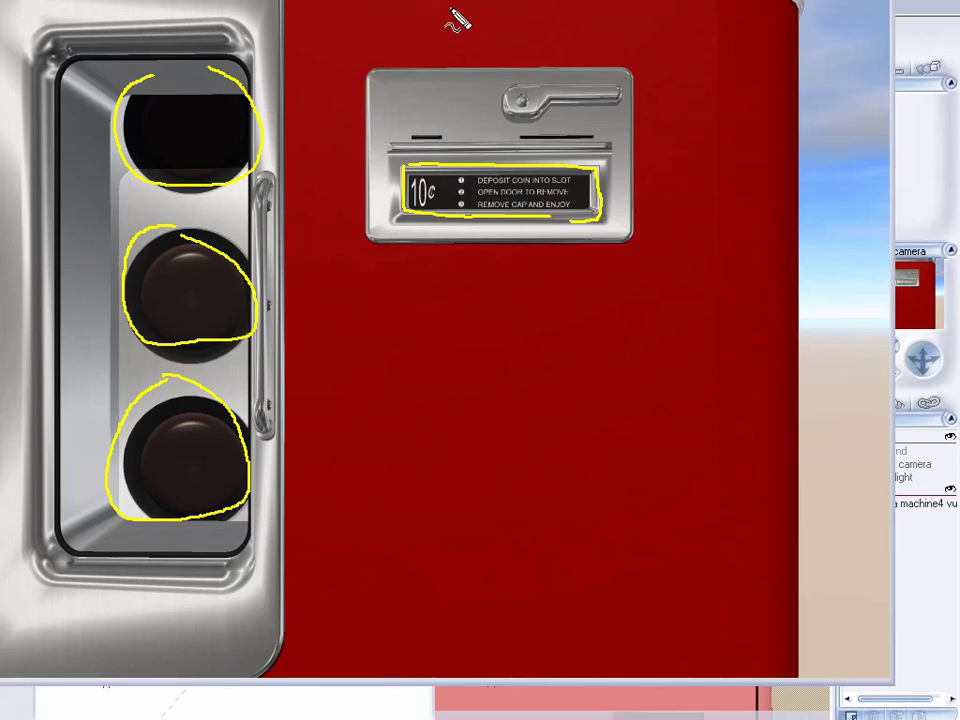
pyautogui.press('Escape')
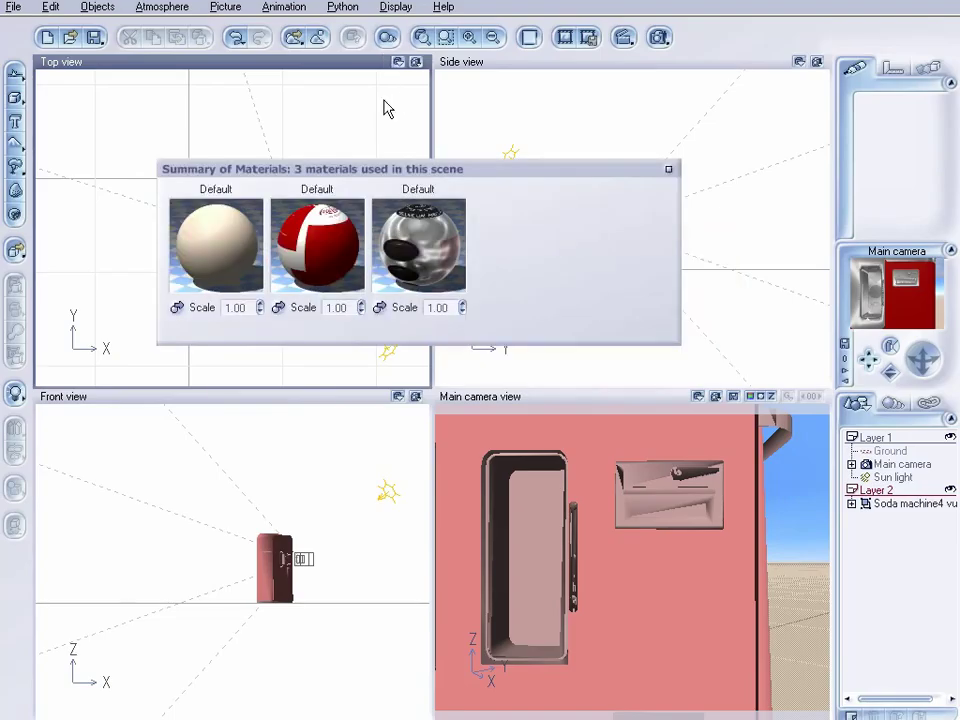
# - Reopen the chrome material's reflectivity function, replace the old link by wiring Reflection to the Texture Map node
pyautogui.doubleClick(414, 262)
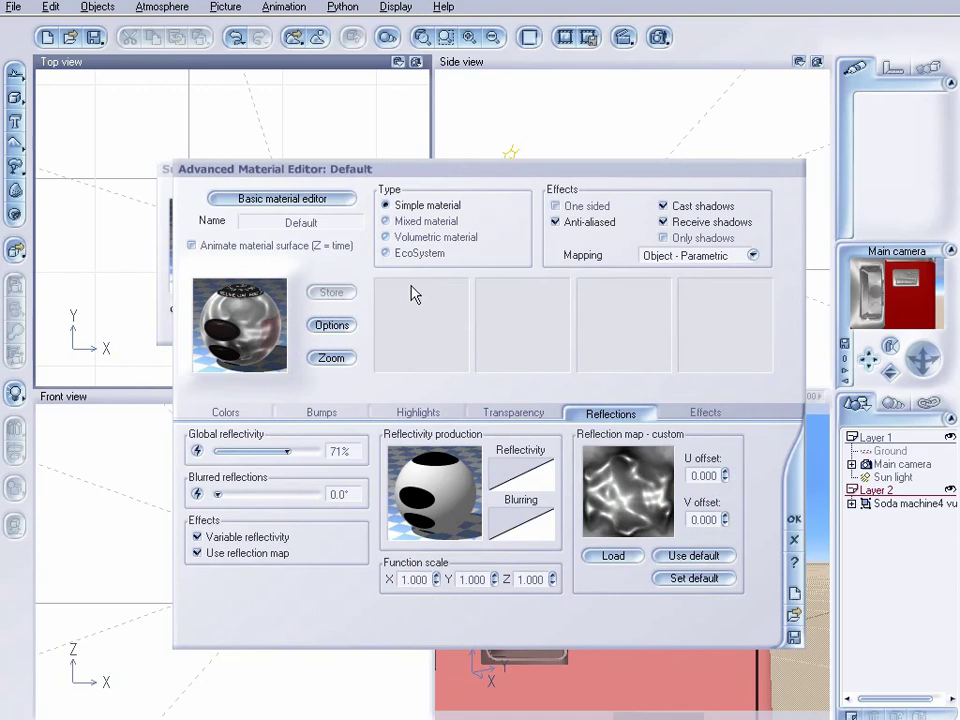
pyautogui.moveTo(489, 163); pyautogui.dragTo(489, 119)
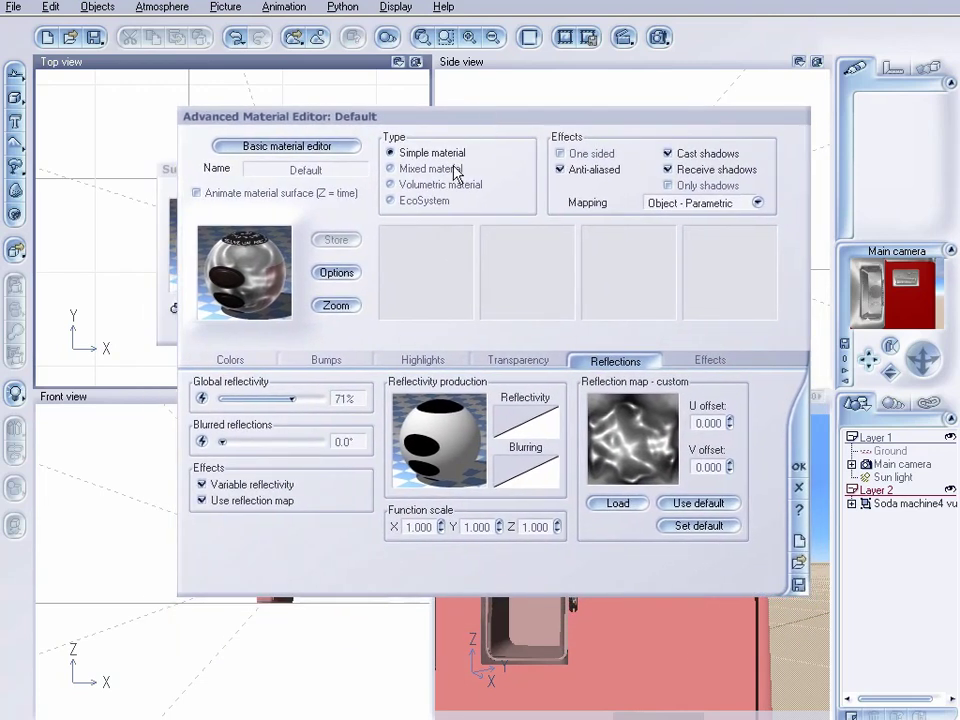
pyautogui.rightClick(449, 417)
pyautogui.click(478, 419)
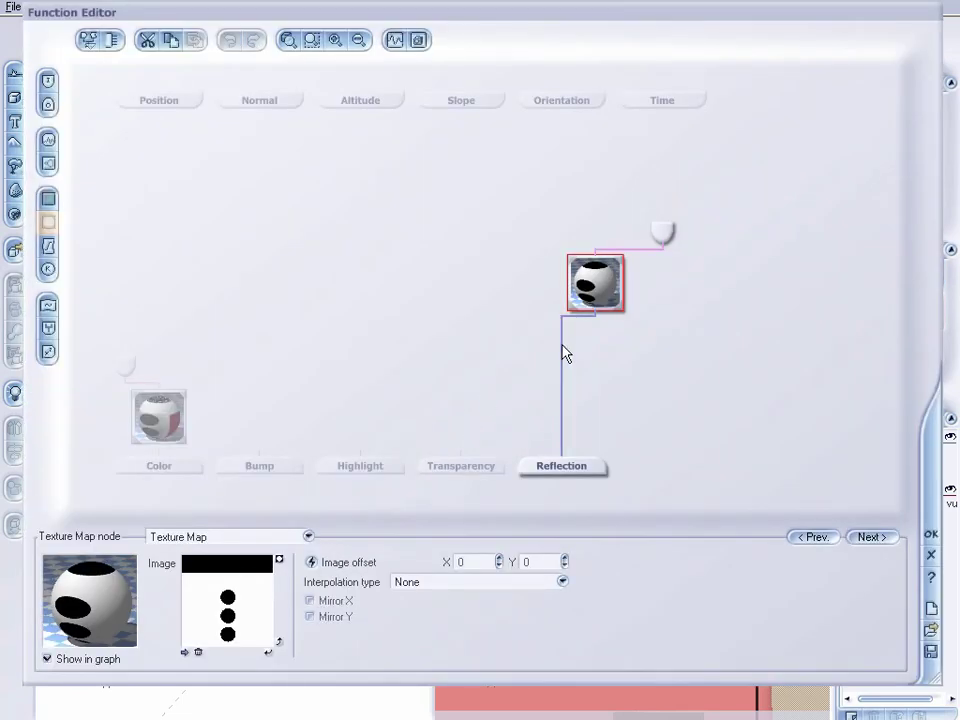
pyautogui.click(563, 352)
pyautogui.press('Delete')
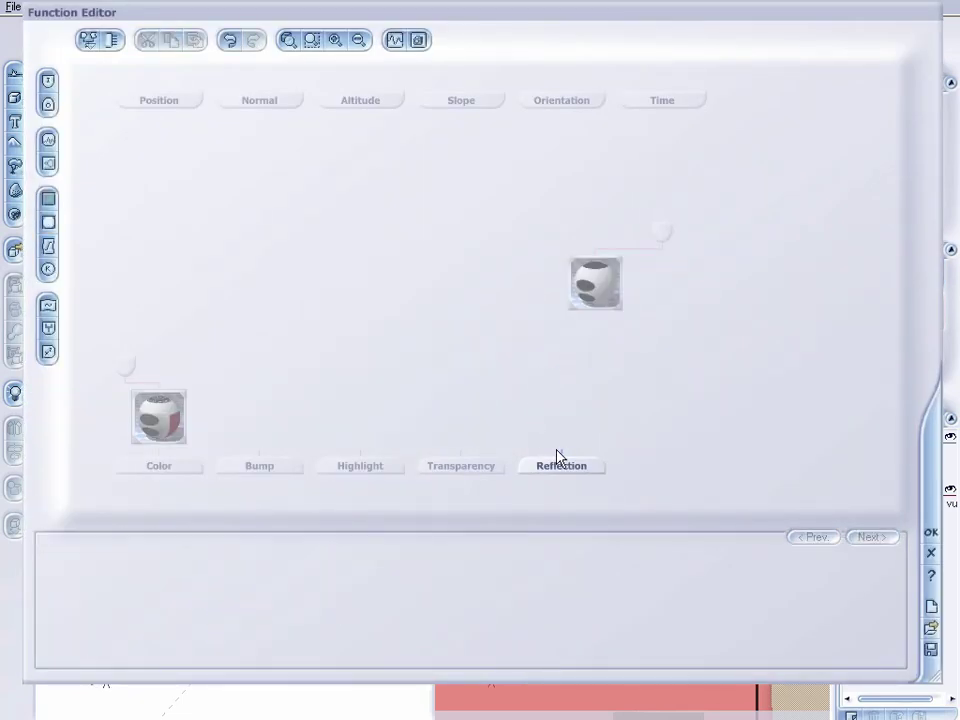
pyautogui.moveTo(561, 460); pyautogui.dragTo(593, 295)
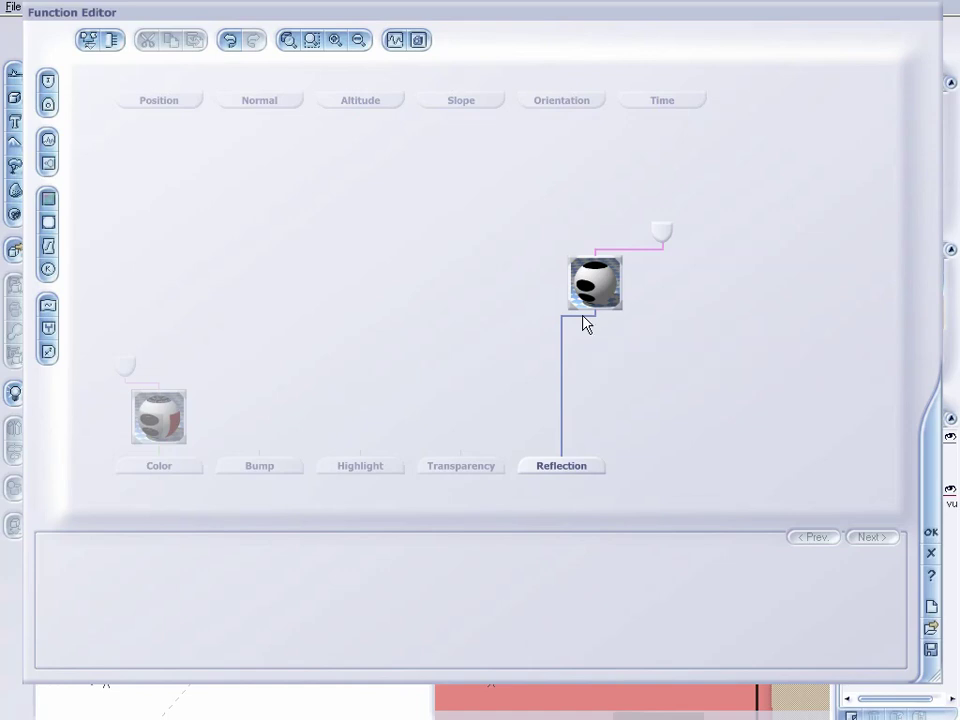
pyautogui.moveTo(588, 292); pyautogui.dragTo(620, 357)
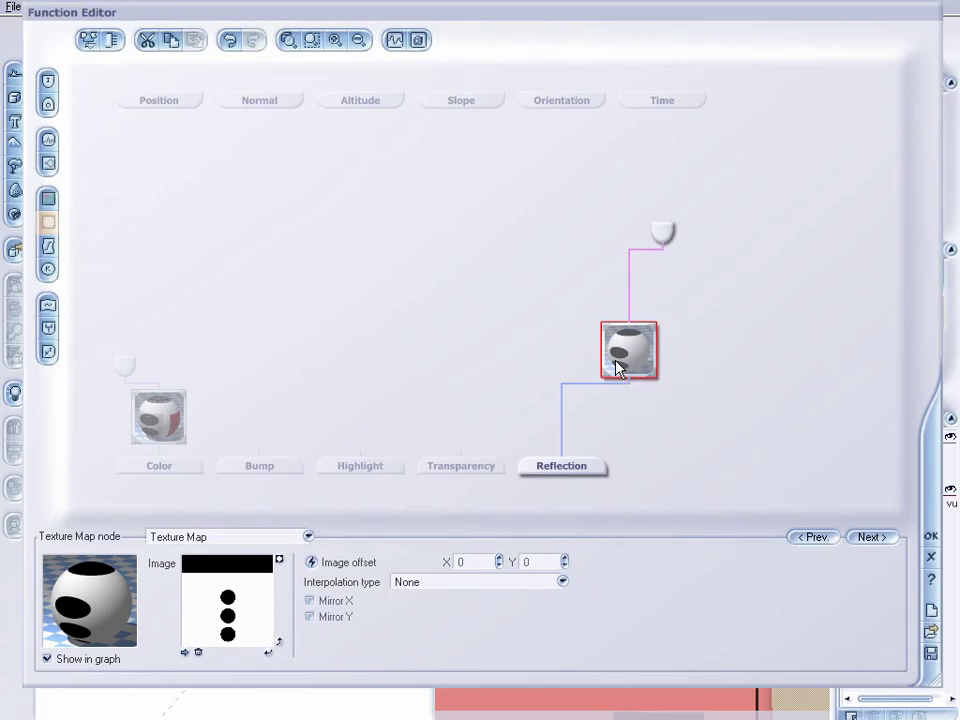
pyautogui.moveTo(626, 360); pyautogui.dragTo(619, 326)
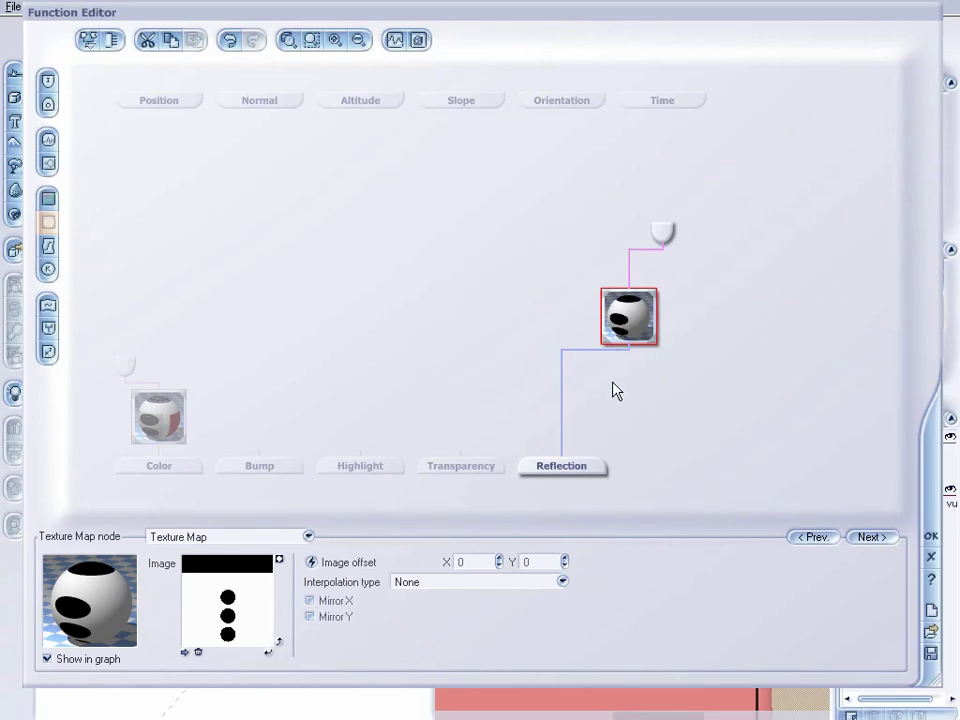
# - Accept the function and material editors, then close the Summary of Materials panel
pyautogui.click(930, 537)
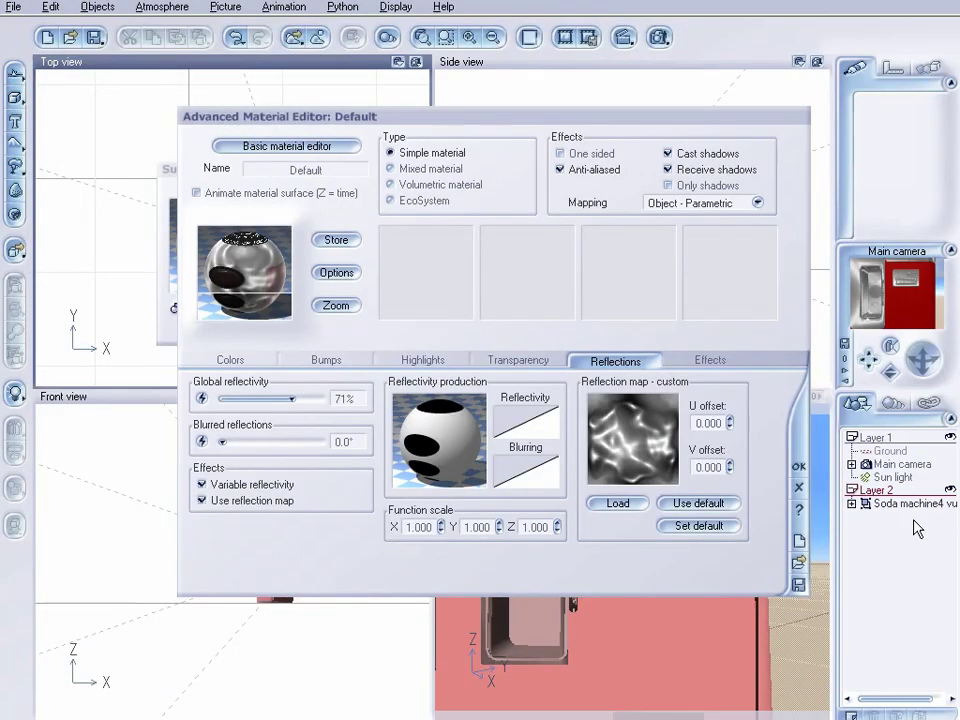
pyautogui.click(799, 486)
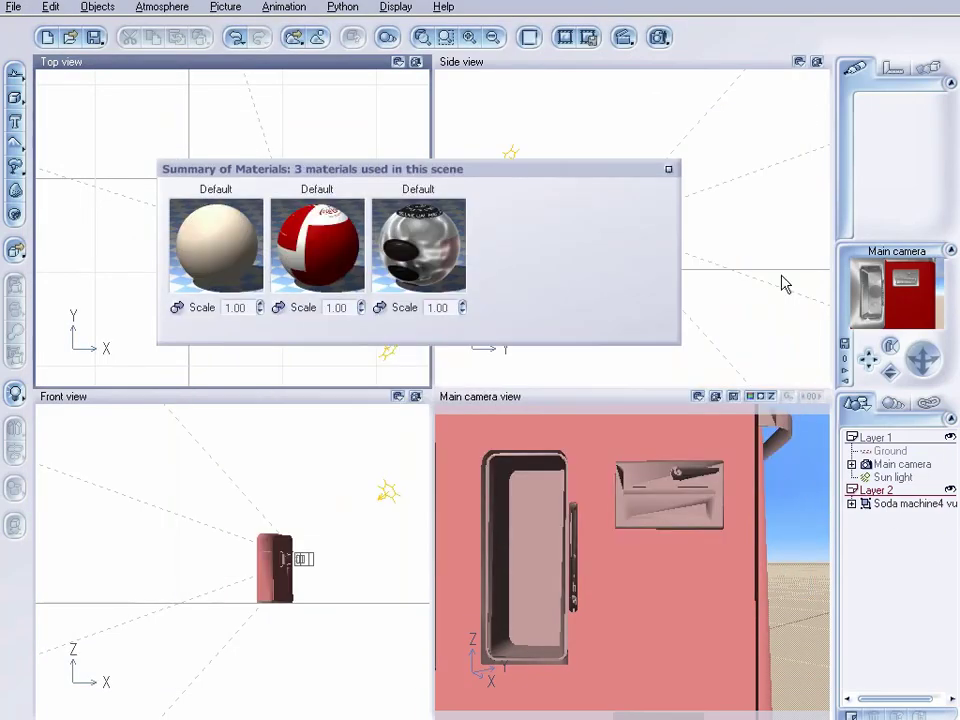
pyautogui.click(669, 172)
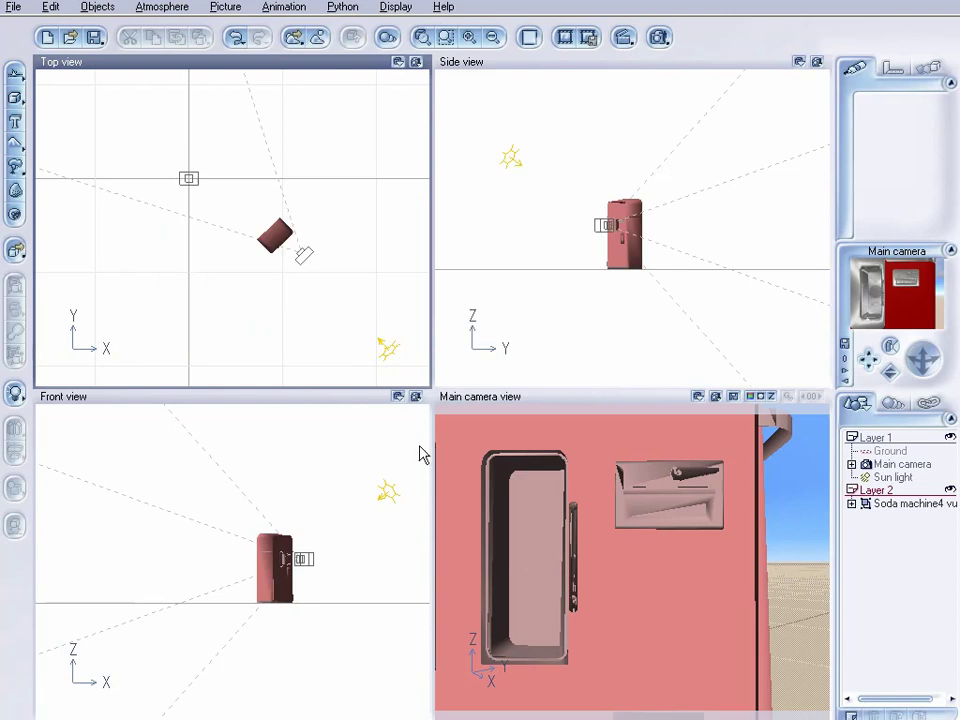